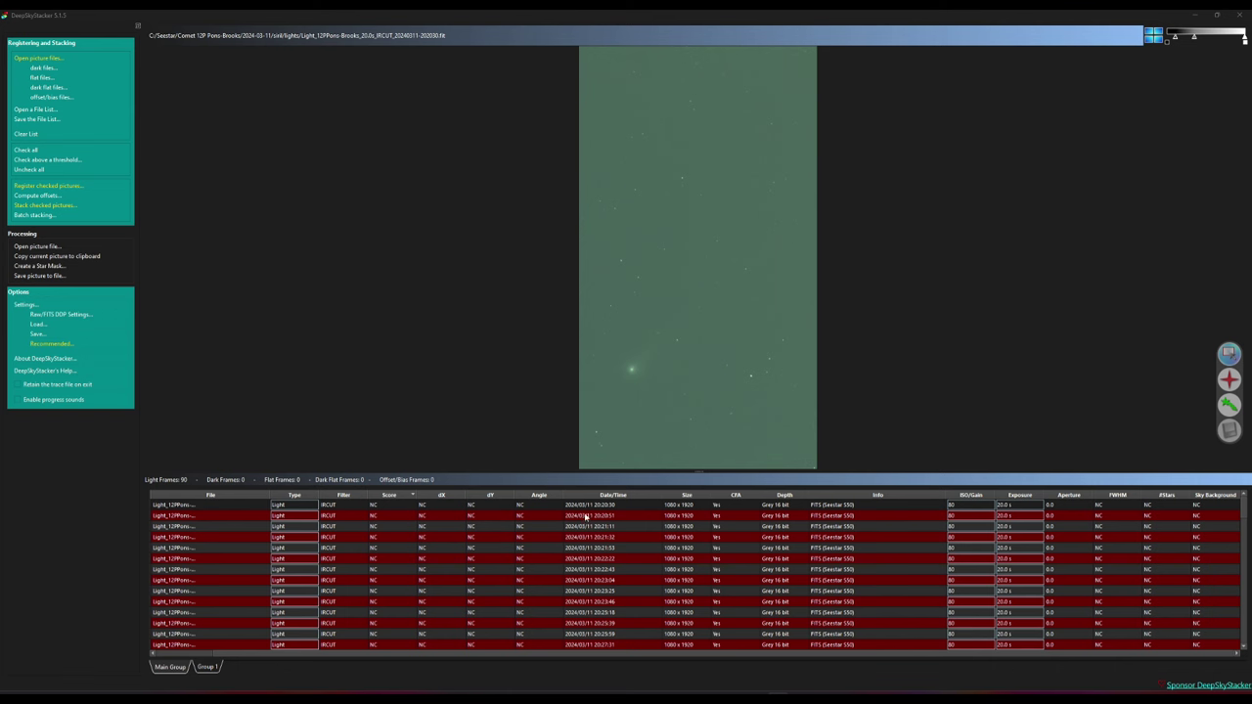
Preview the 20:21:53 light frame in DeepSkyStacker.
left_click(585, 549)
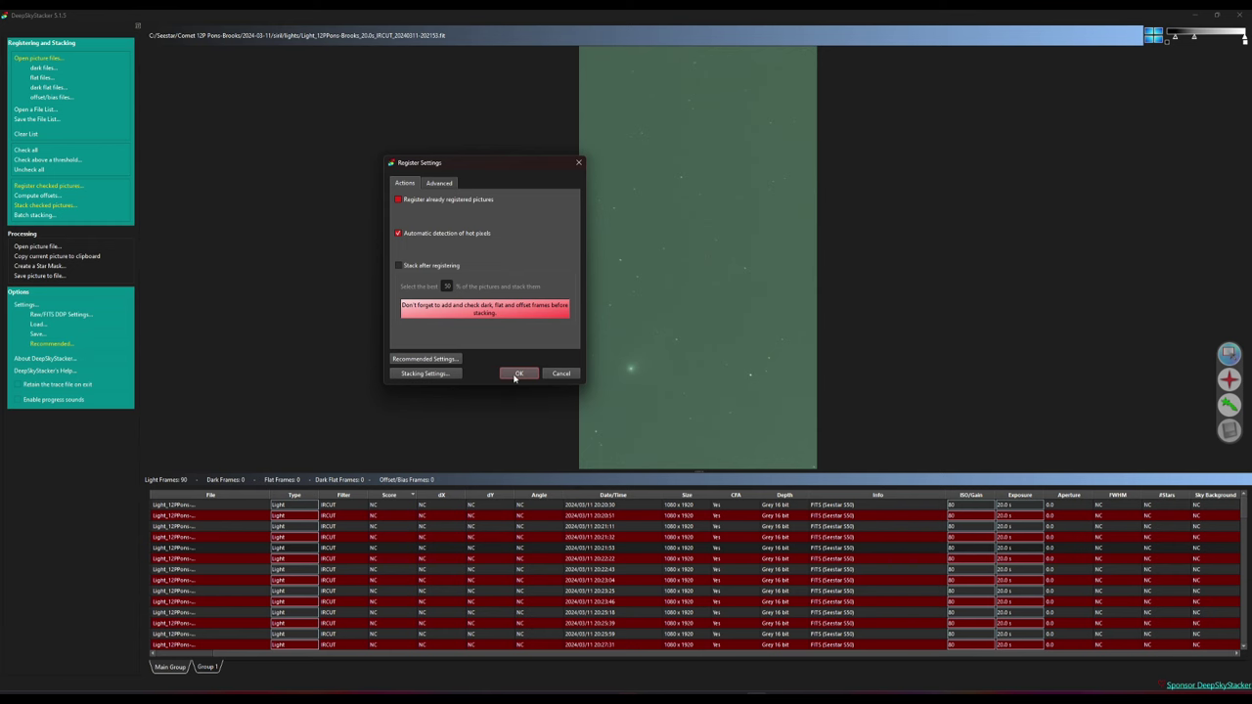
Register the checked frames and set the top-scoring 384.69 frame as the reference frame.
left_click(517, 374)
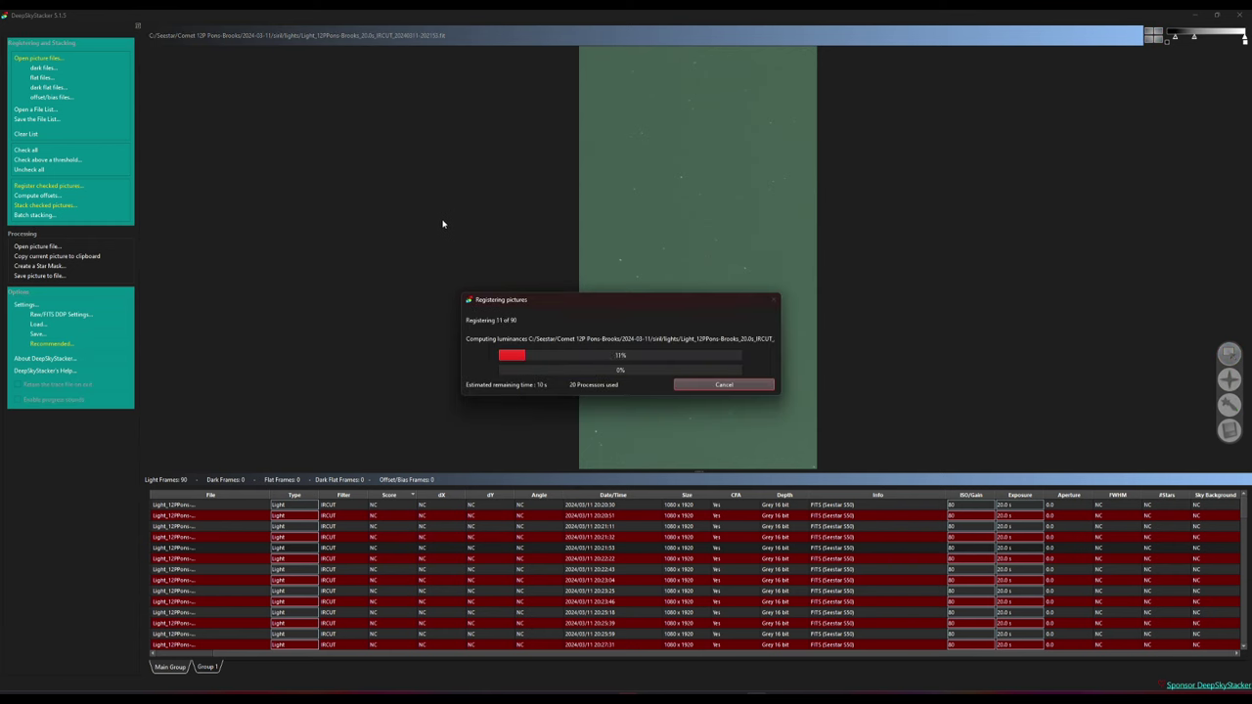
left_click(394, 507)
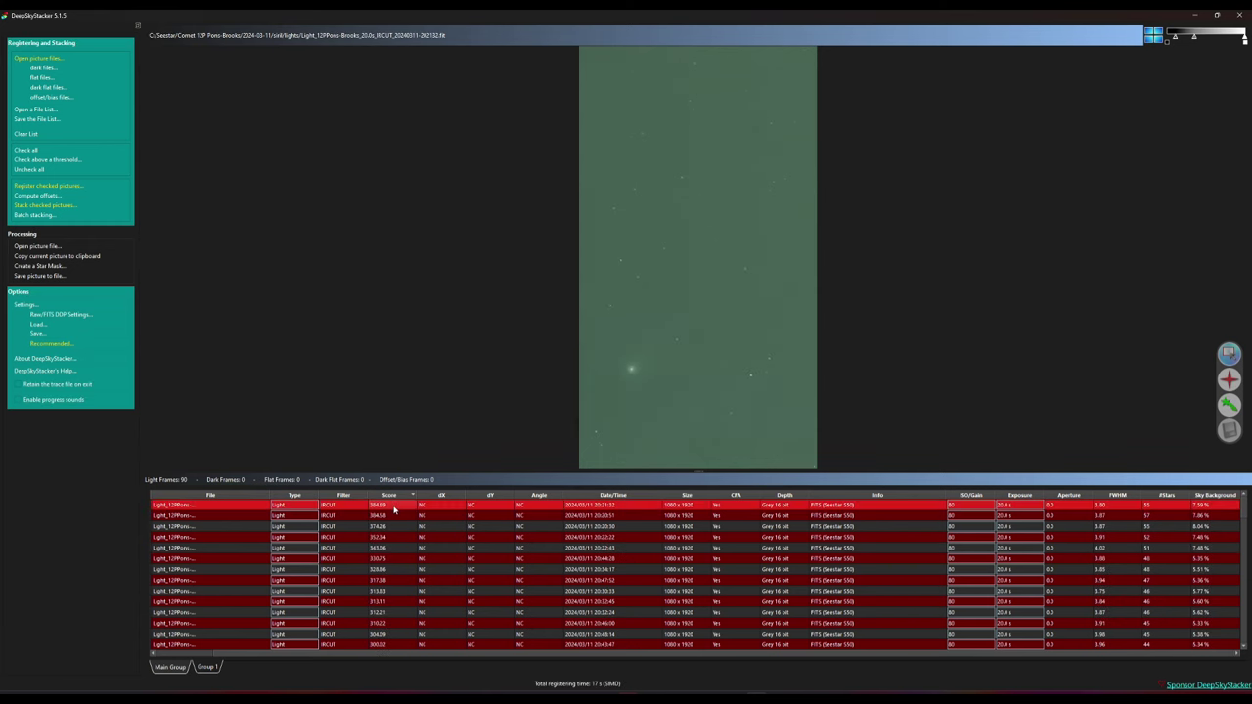
right_click(395, 506)
left_click(407, 510)
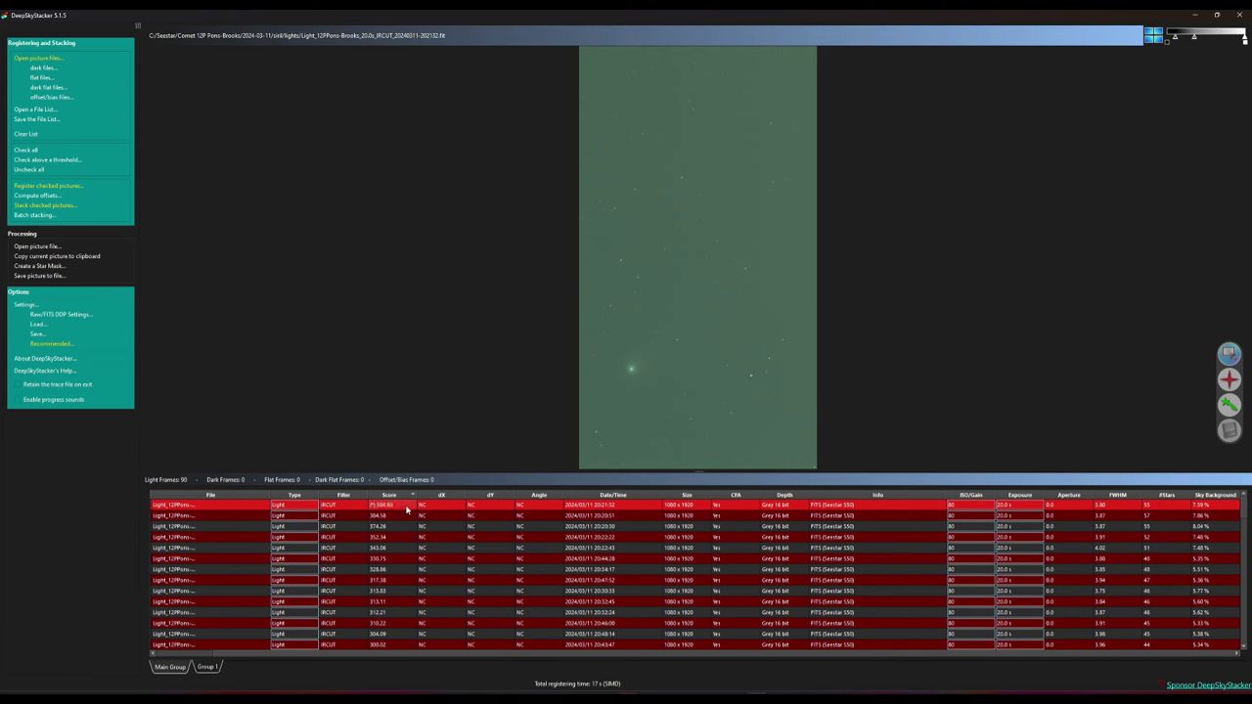
Turn on comet-marking mode and mark the nucleus on the first, 20:20:30 and 20:46:00 frames.
left_click(1230, 405)
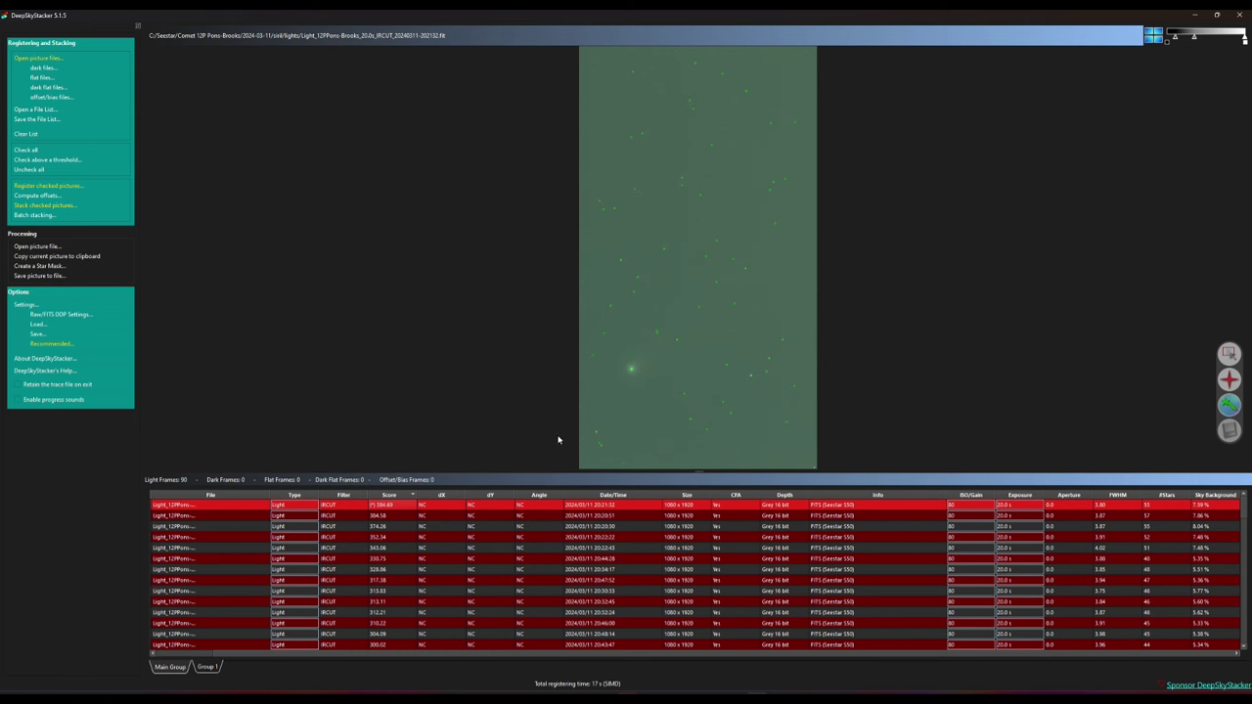
left_click(632, 368)
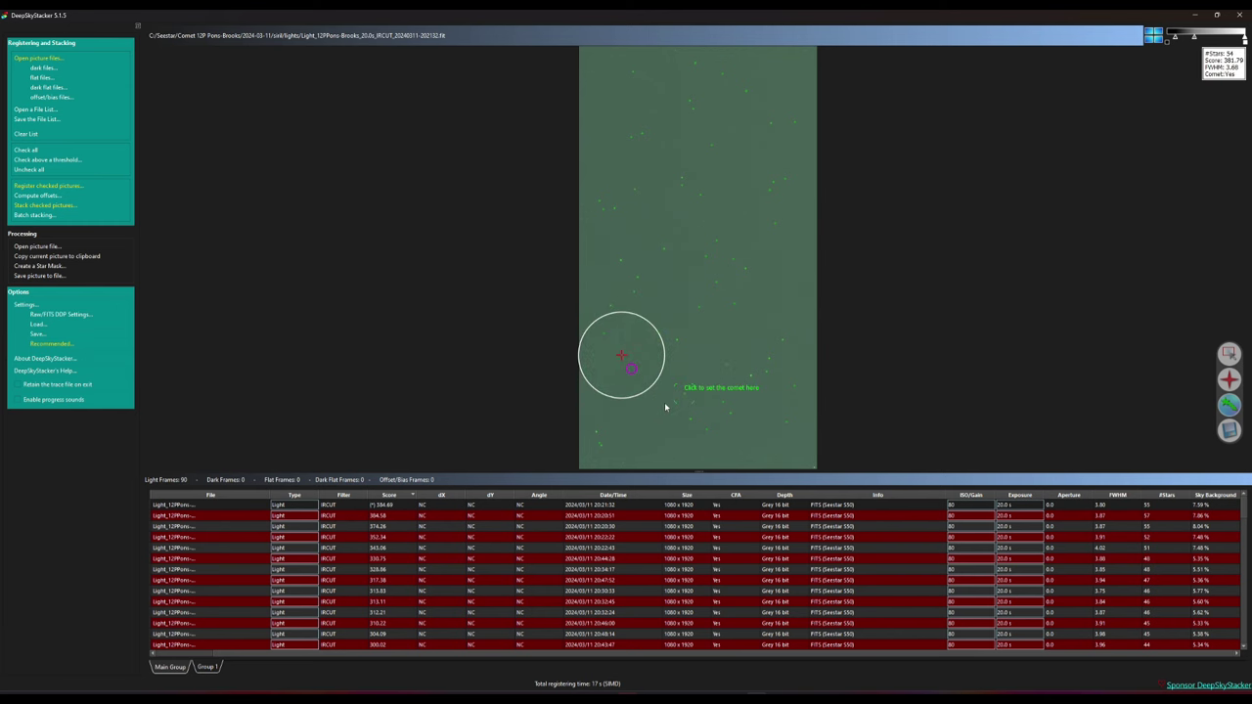
left_click(296, 517)
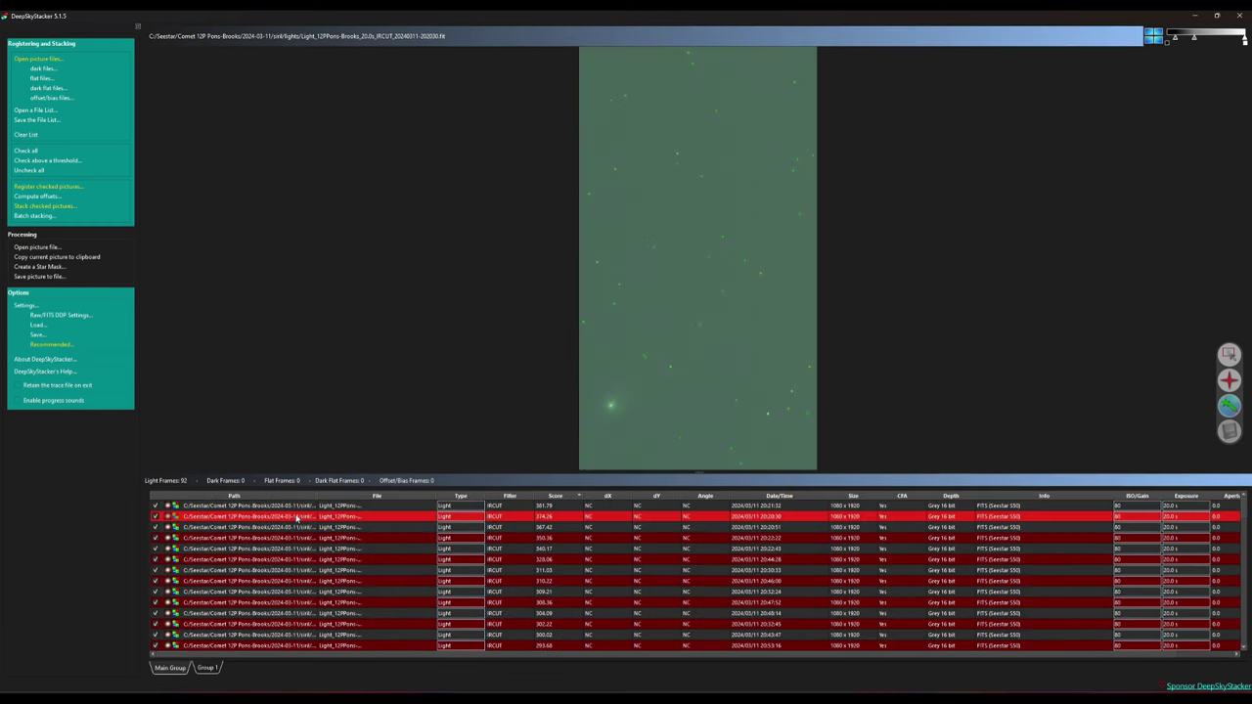
left_click(611, 405)
left_click(289, 527)
key("Down")
key("Down")
key("Down")
key("Down")
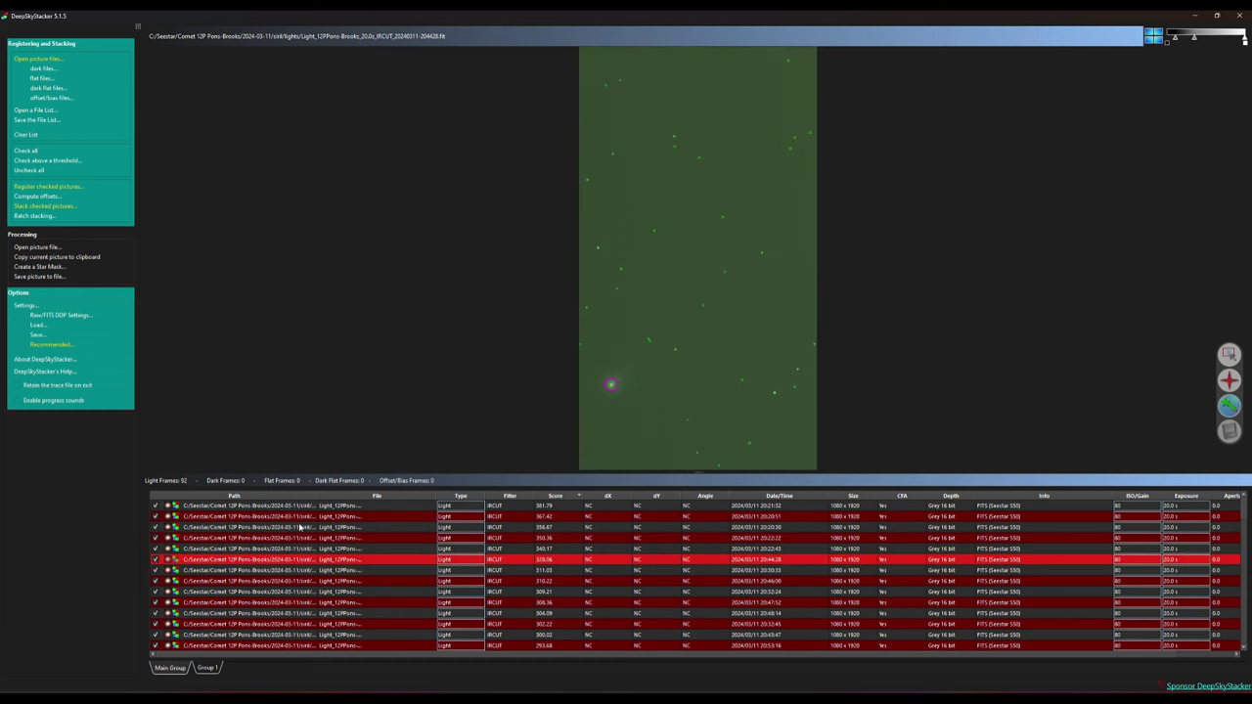
key("Down")
left_click(602, 392)
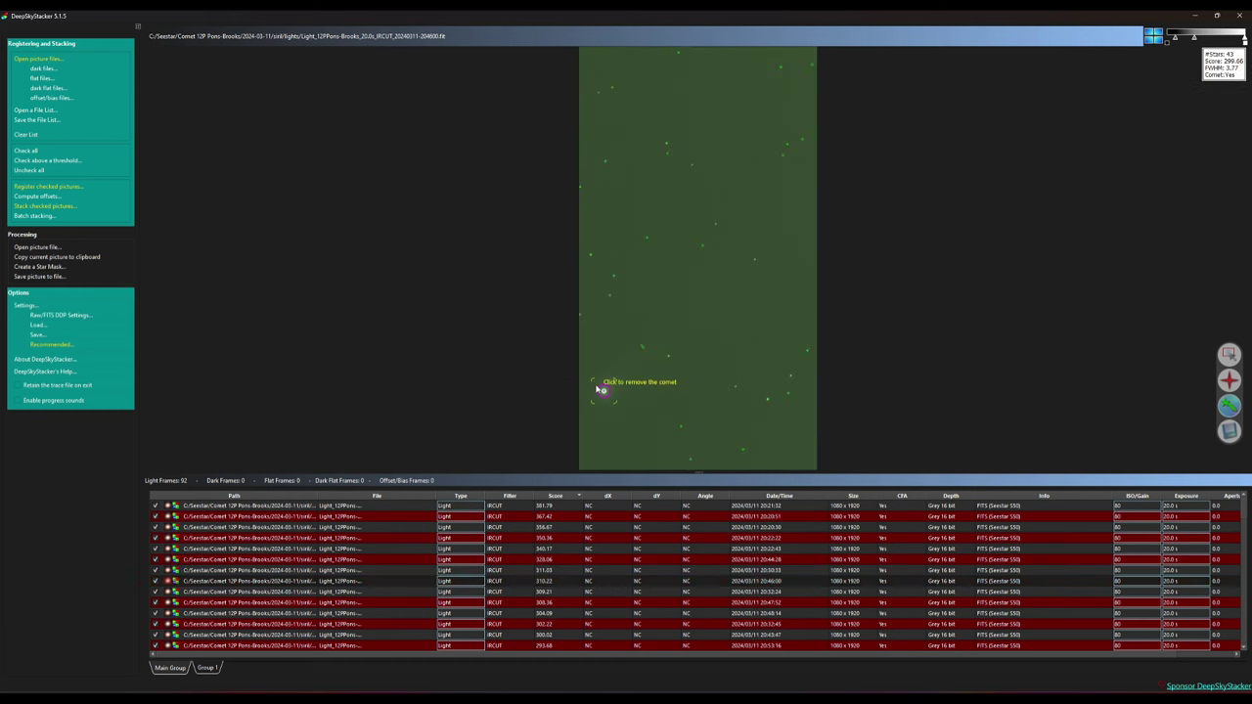
Mark the comet on 20:48:14 and lower-scored frames, continuing down to the 21:02:56 frame.
left_click(232, 572)
key("Down")
key("Down")
key("Down")
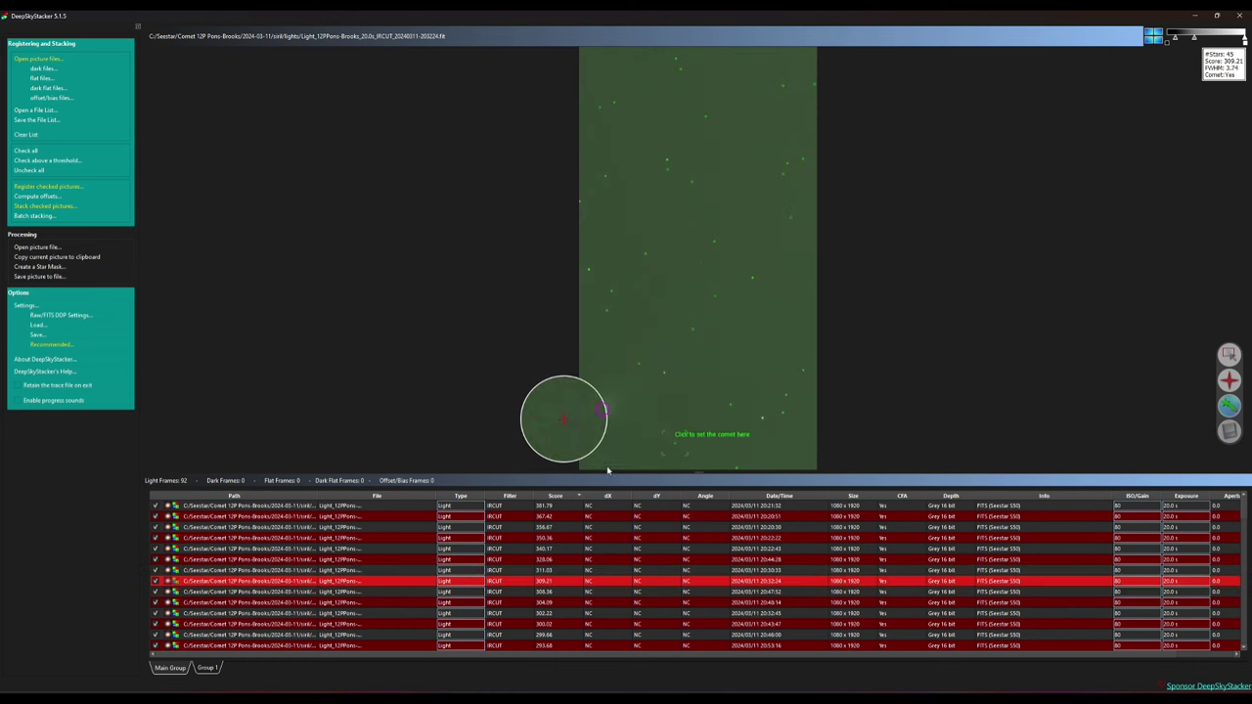
left_click(610, 392)
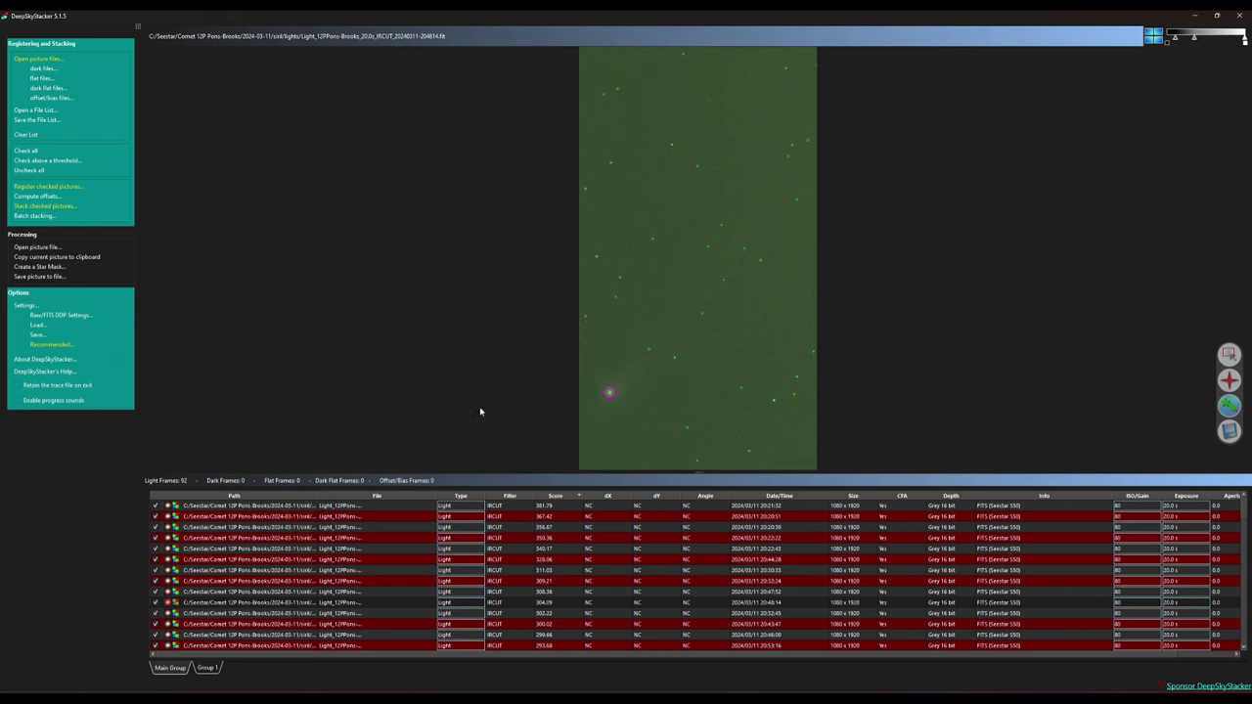
scroll(344, 597, "down", 3)
left_click(344, 581)
left_click(333, 592)
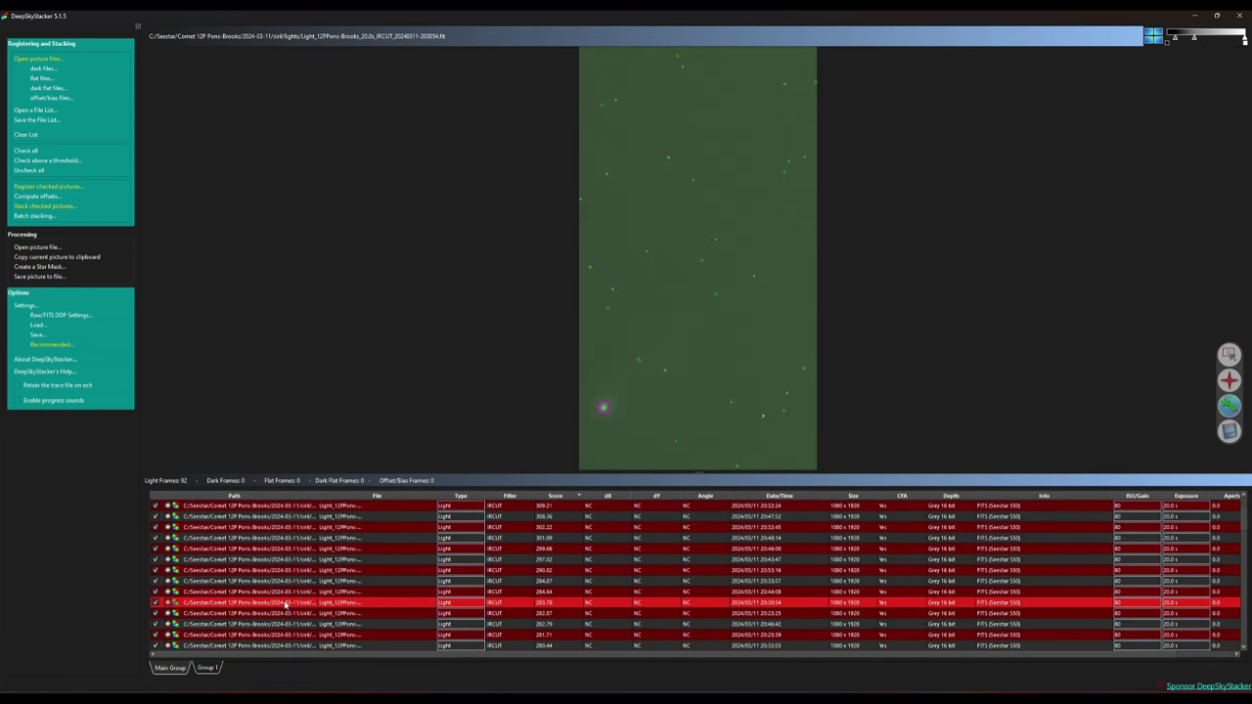
left_click(354, 635)
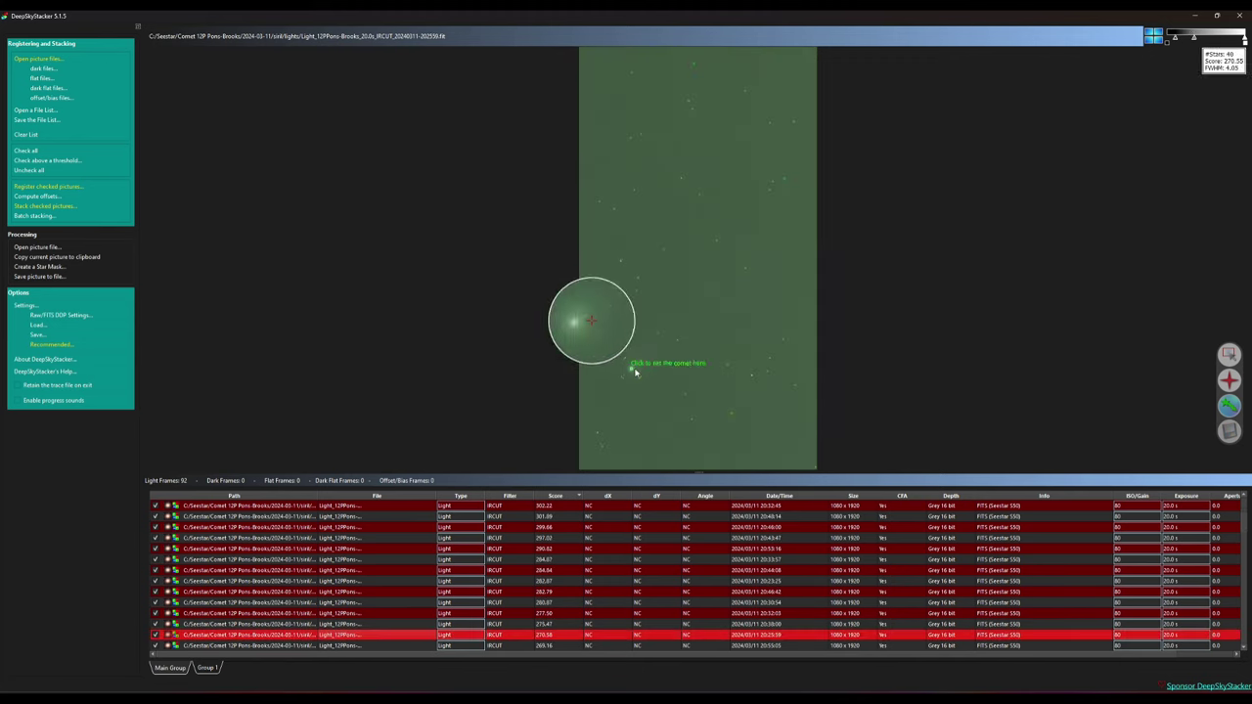
left_click(288, 634)
left_click(330, 601)
left_click(306, 645)
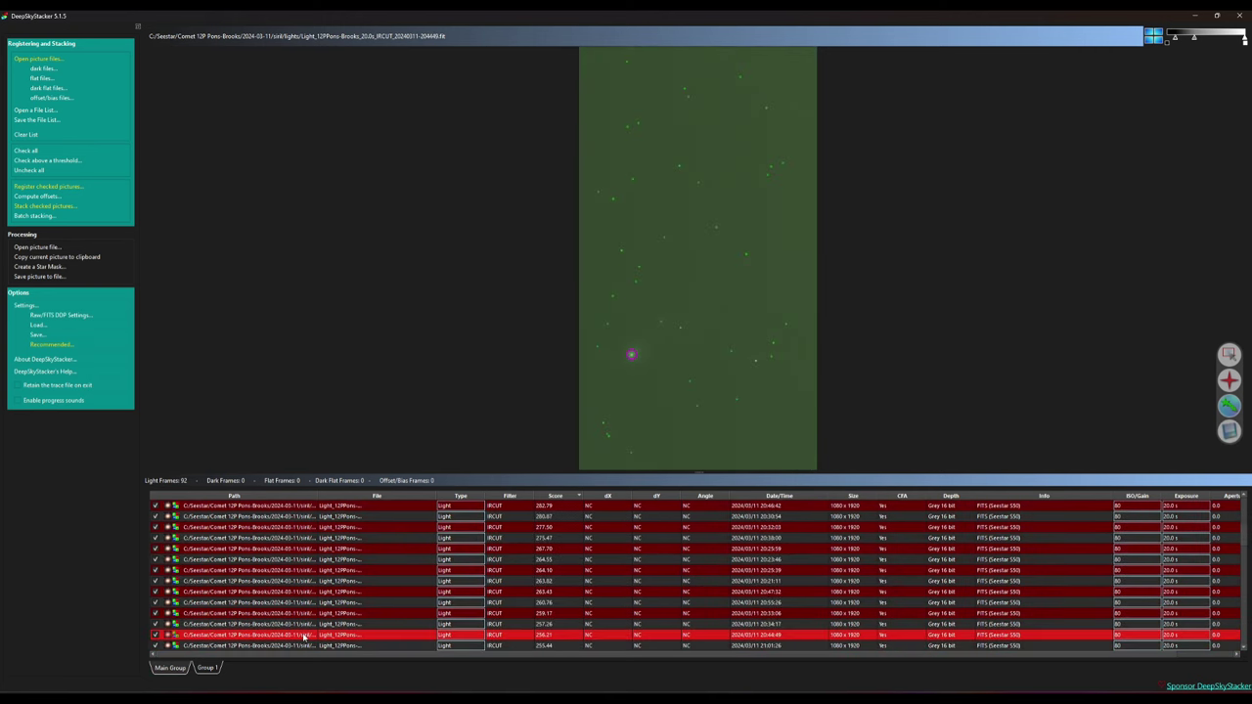
left_click(306, 646)
left_click(306, 646)
left_click(306, 646)
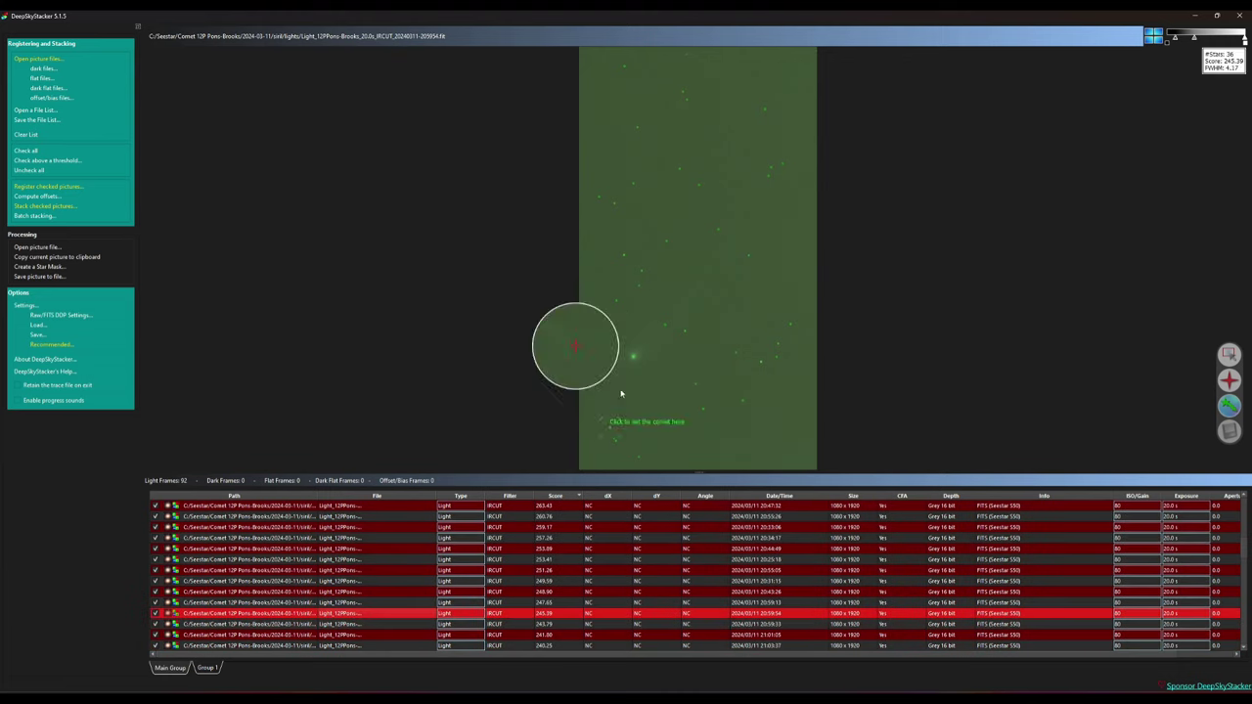
left_click(638, 344)
left_click(277, 644)
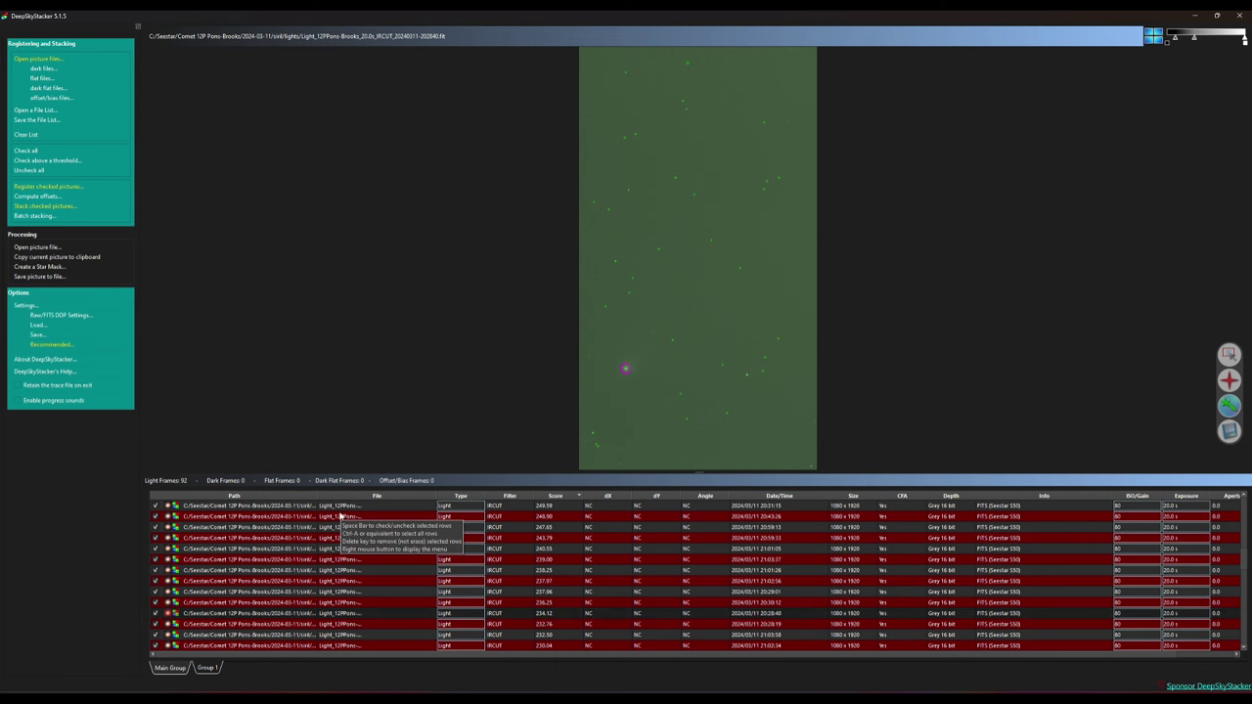
Review frames from the 381.79 top score downward, adding the comet mark on the 21:15:28 frame.
left_click(296, 515)
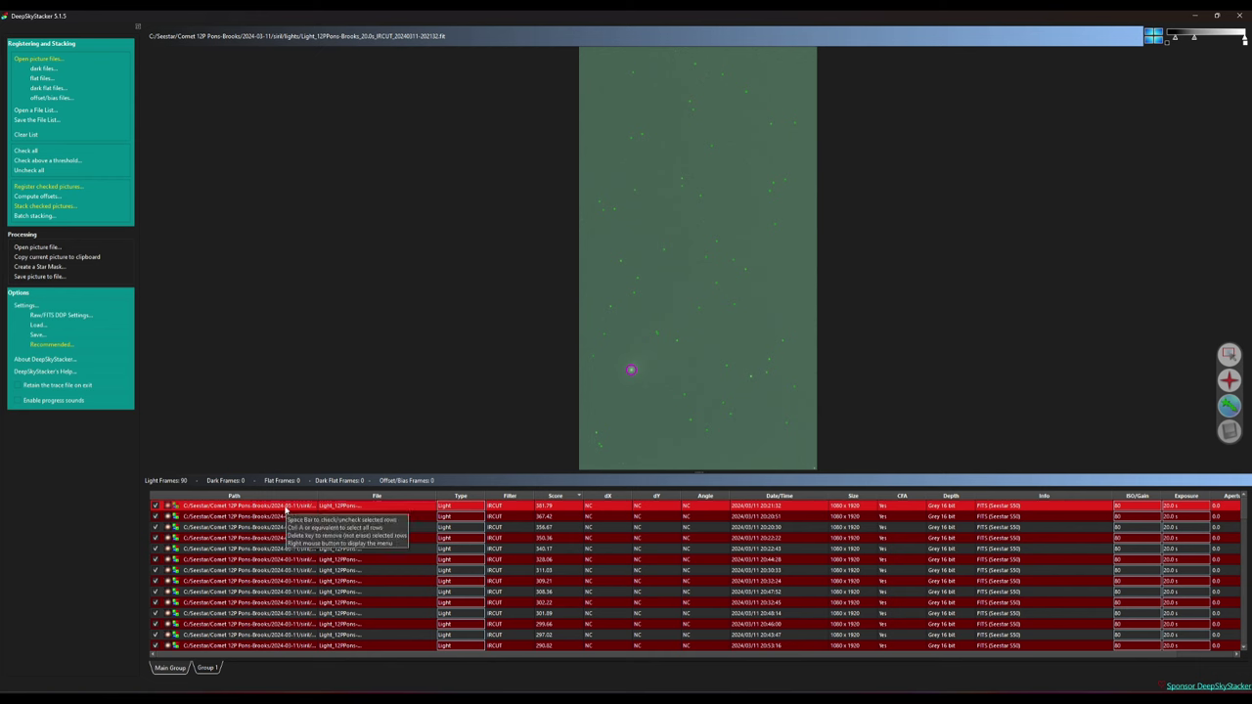
key("Down")
key("Down")
key("Down")
key("Down")
key("Down")
key("Down")
key("Down")
key("Down")
key("Down")
key("Down")
key("Down")
key("Down")
key("Down")
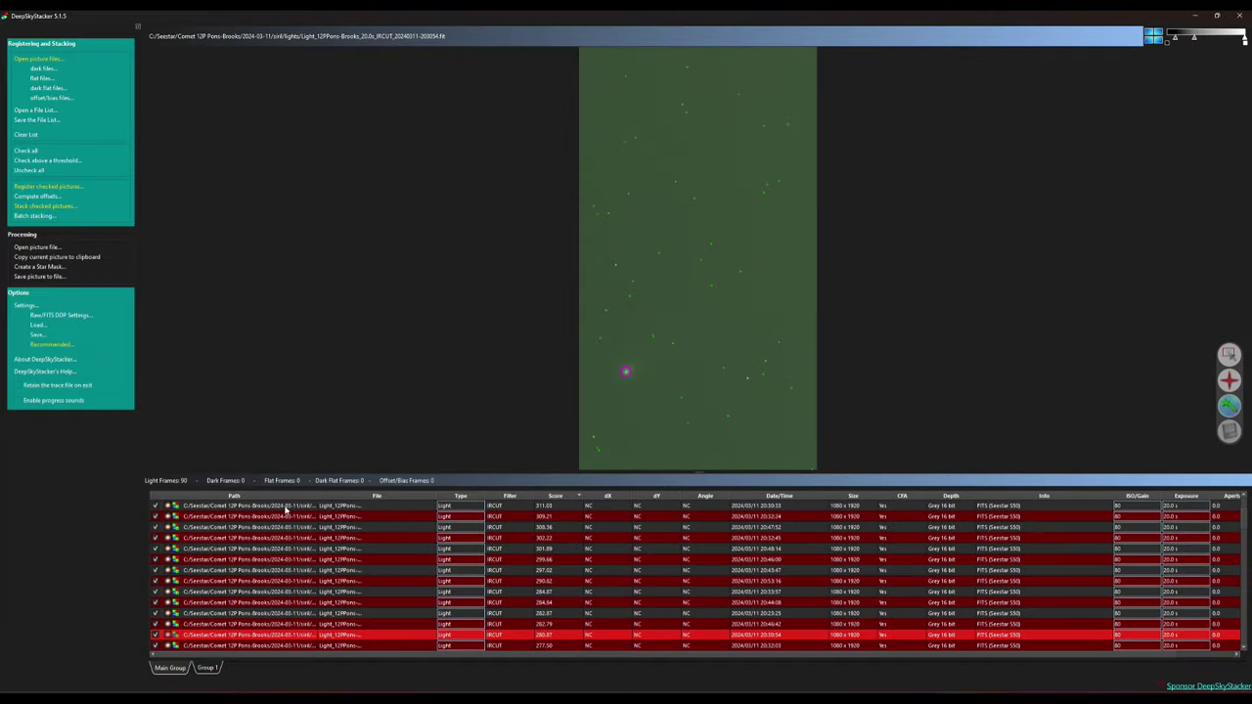
key("Down")
key("Down")
key("Down")
key("Down")
key("Down")
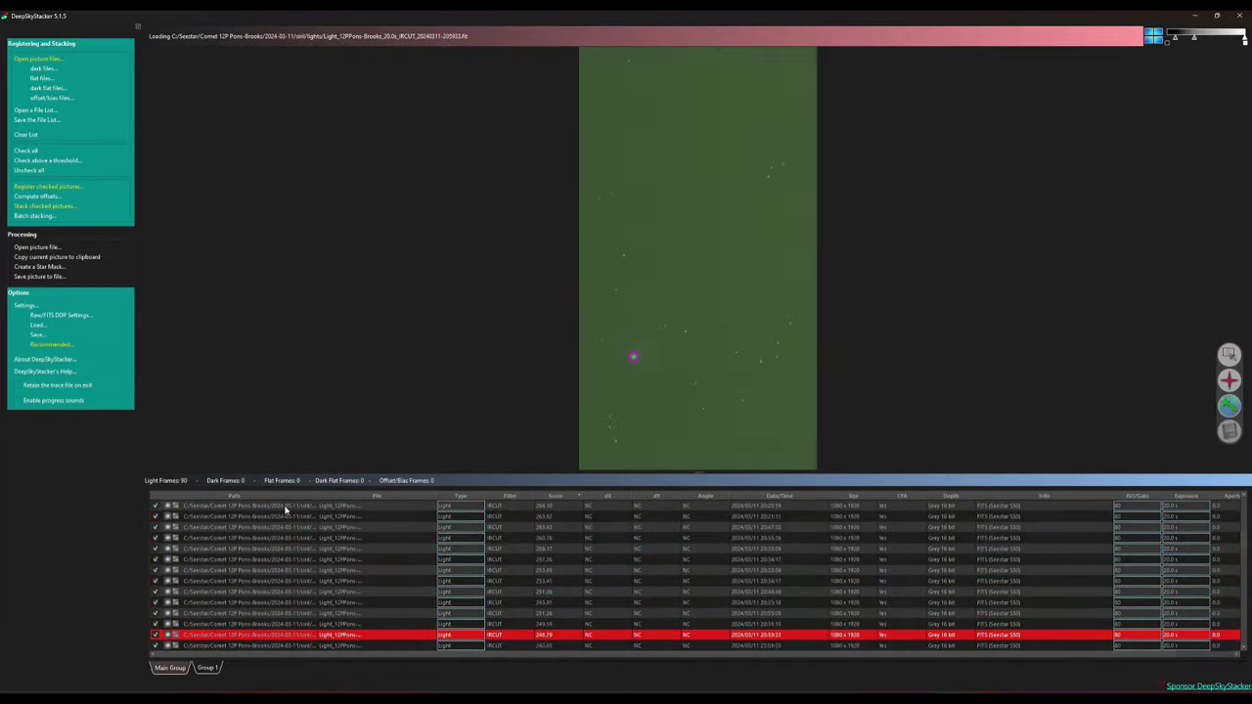
key("Down")
key("Down")
key("Down")
key("Down")
key("Down")
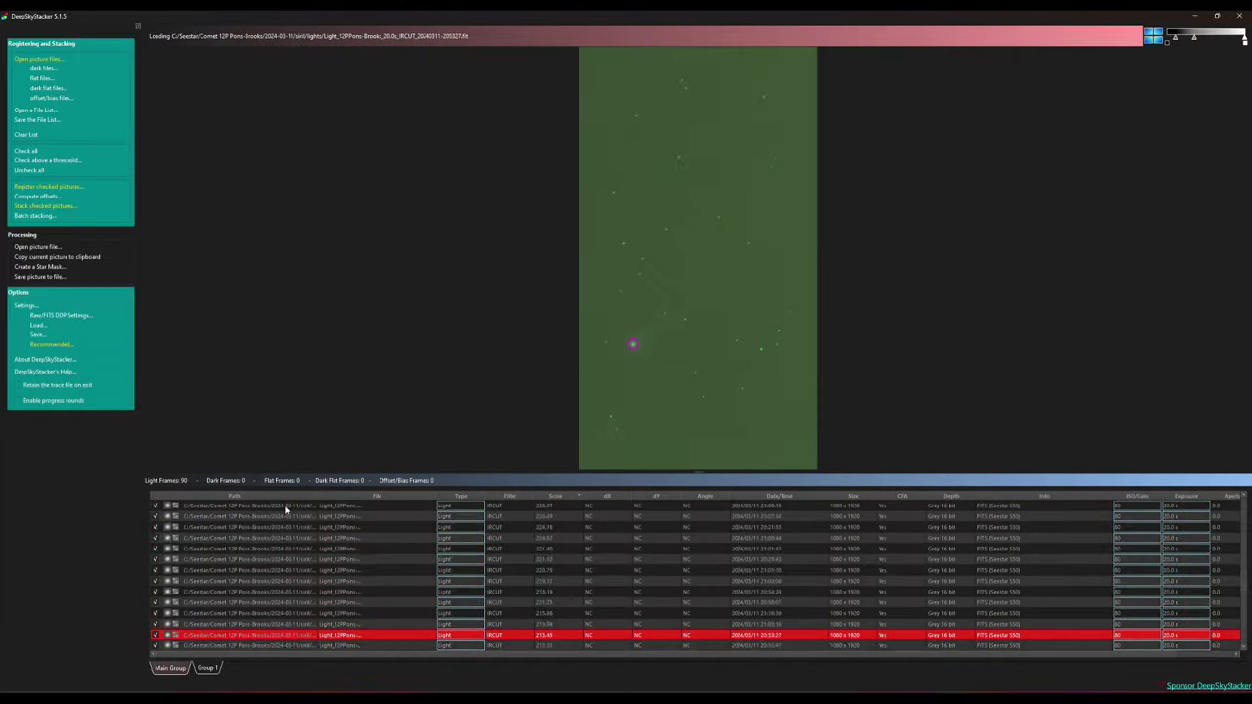
key("Down")
key("Down")
key("Down")
key("Down")
key("Down")
key("Down")
key("Down")
key("Down")
key("Down")
key("Down")
key("Down")
key("Down")
key("Down")
key("Down")
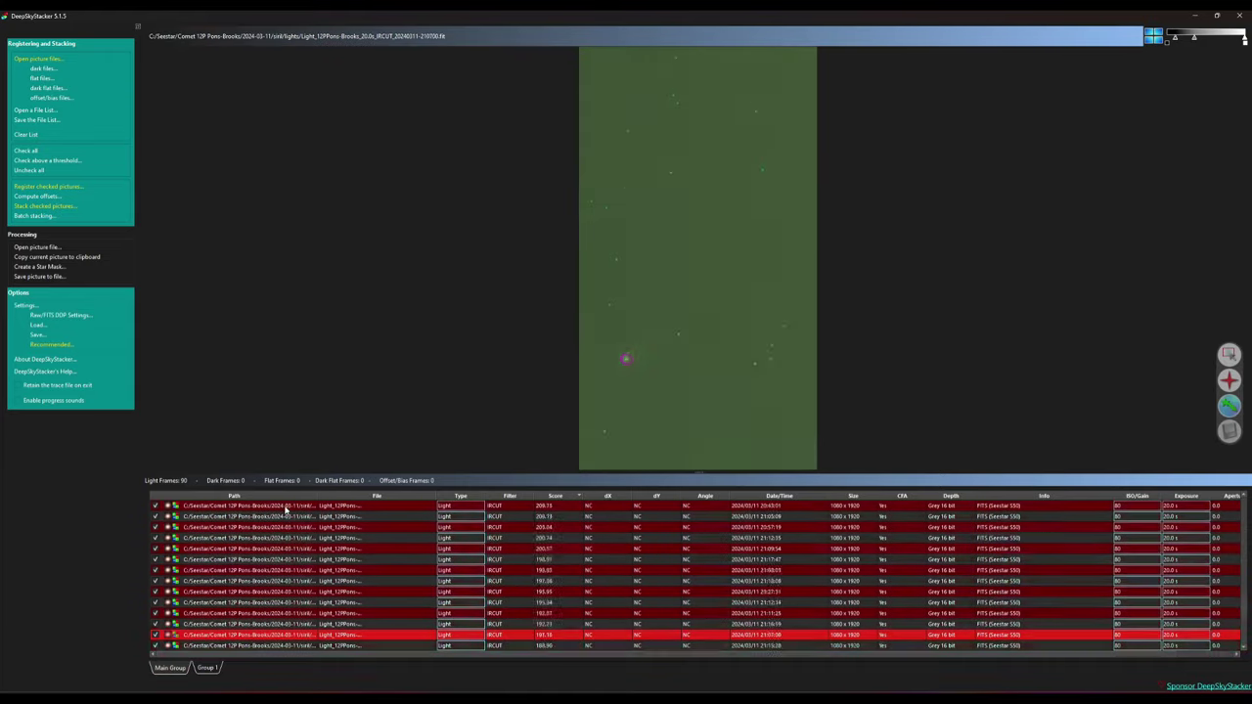
key("Down")
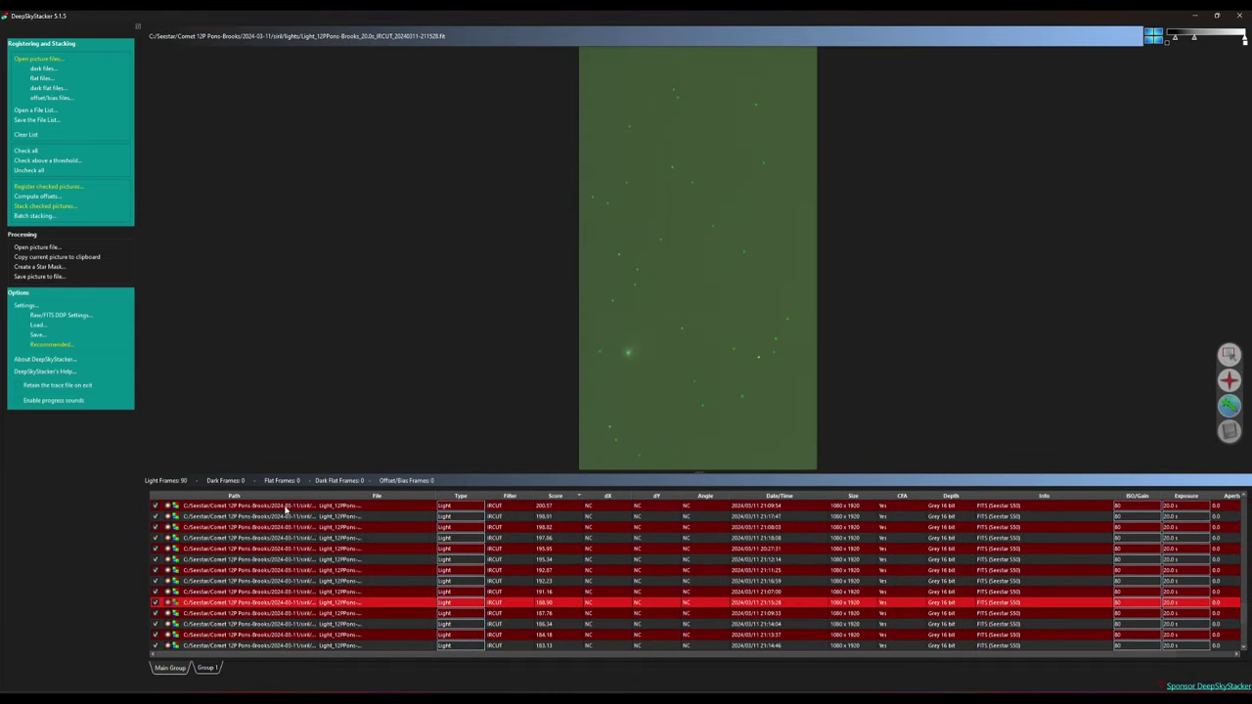
left_click(629, 353)
left_click(276, 606)
key("Down")
key("Down")
key("Down")
key("Down")
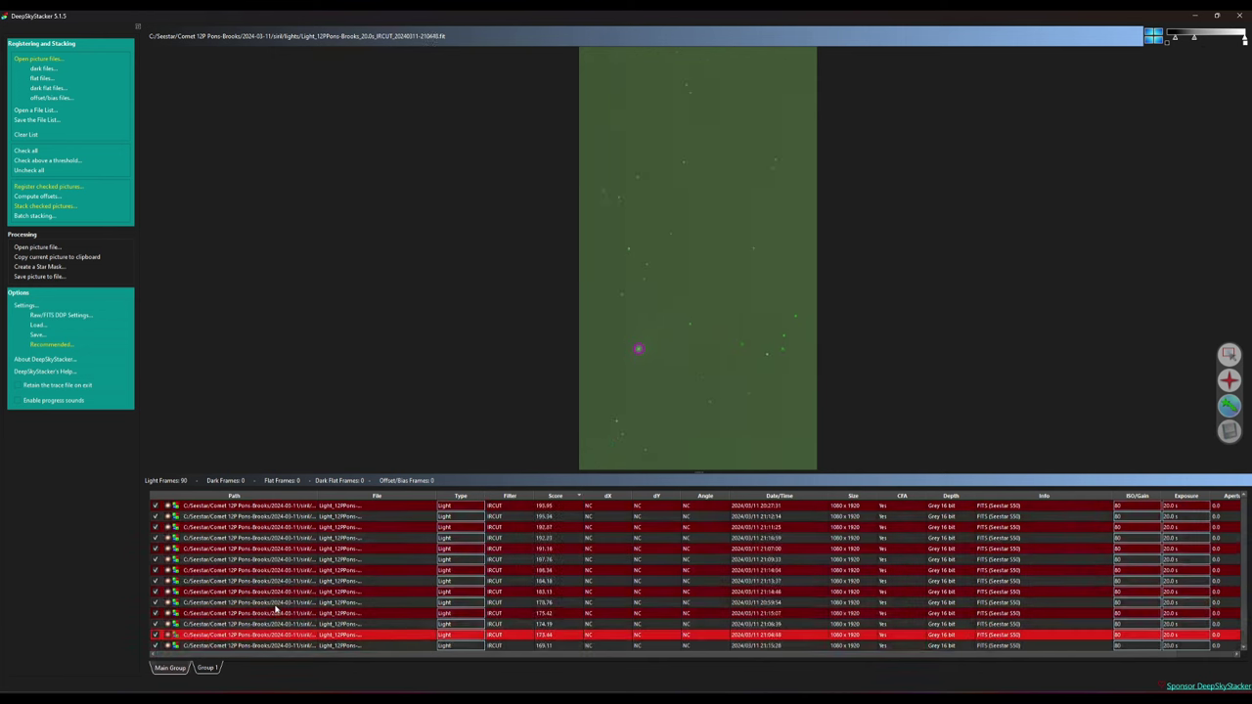
key("Down")
key("Down")
key("Down")
key("Down")
key("Down")
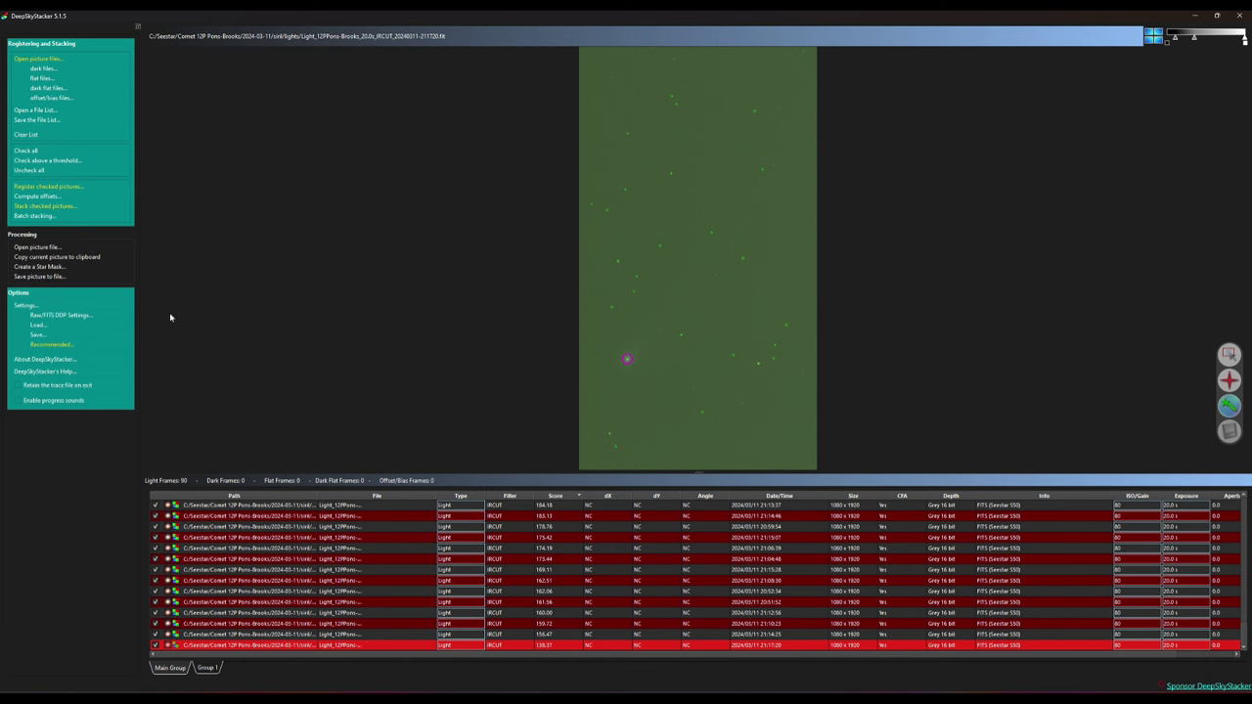
Open Stacking Settings from the Options Settings menu.
left_click(23, 308)
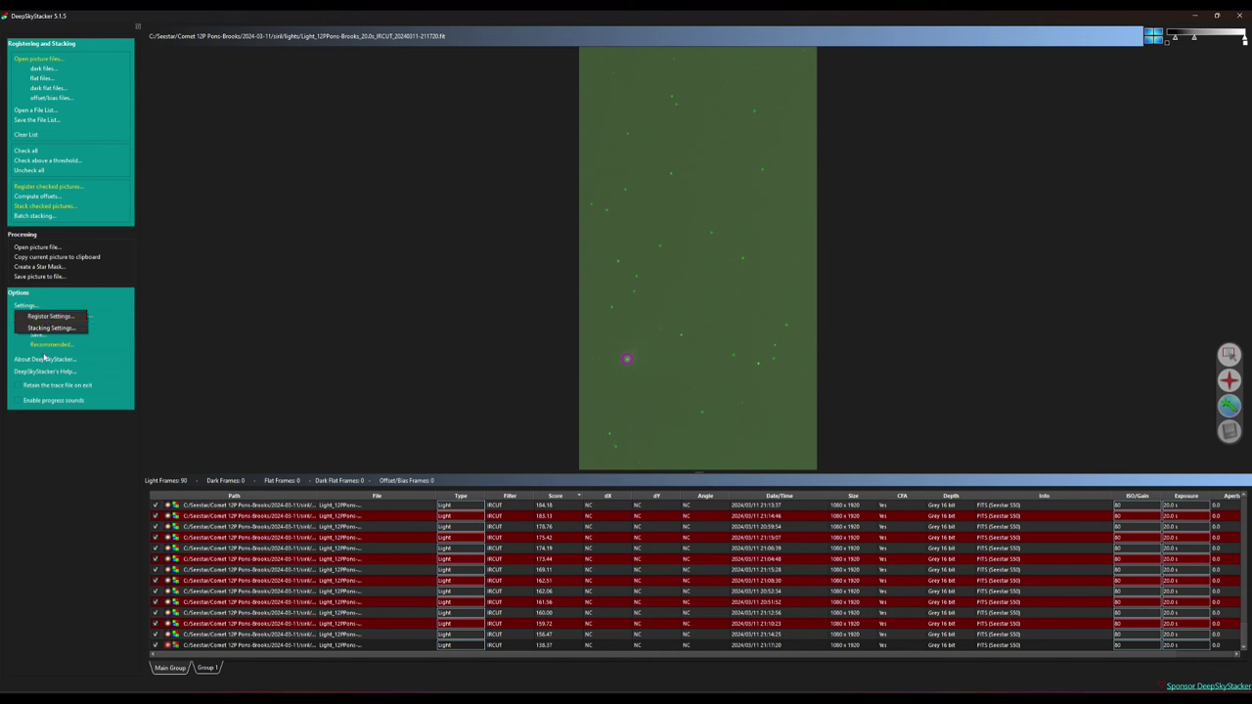
left_click(46, 328)
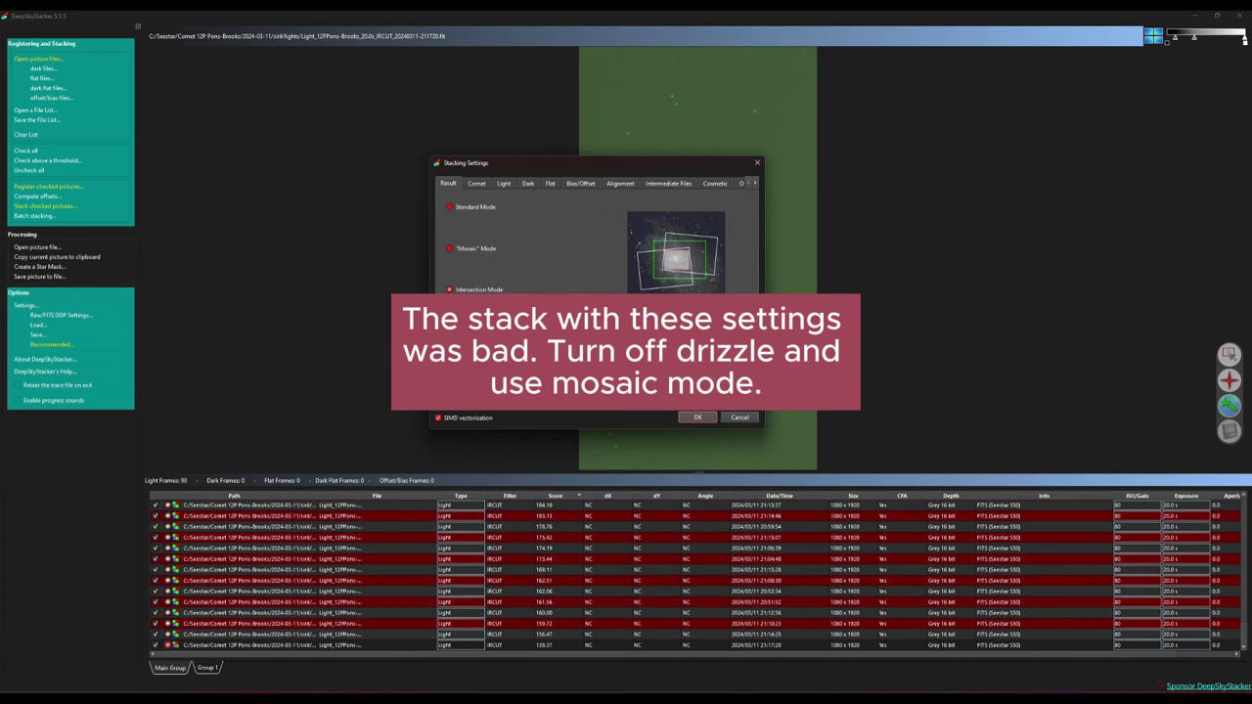
Set the comet stacking mode to comet stacking after trying the other comet options.
left_click(477, 183)
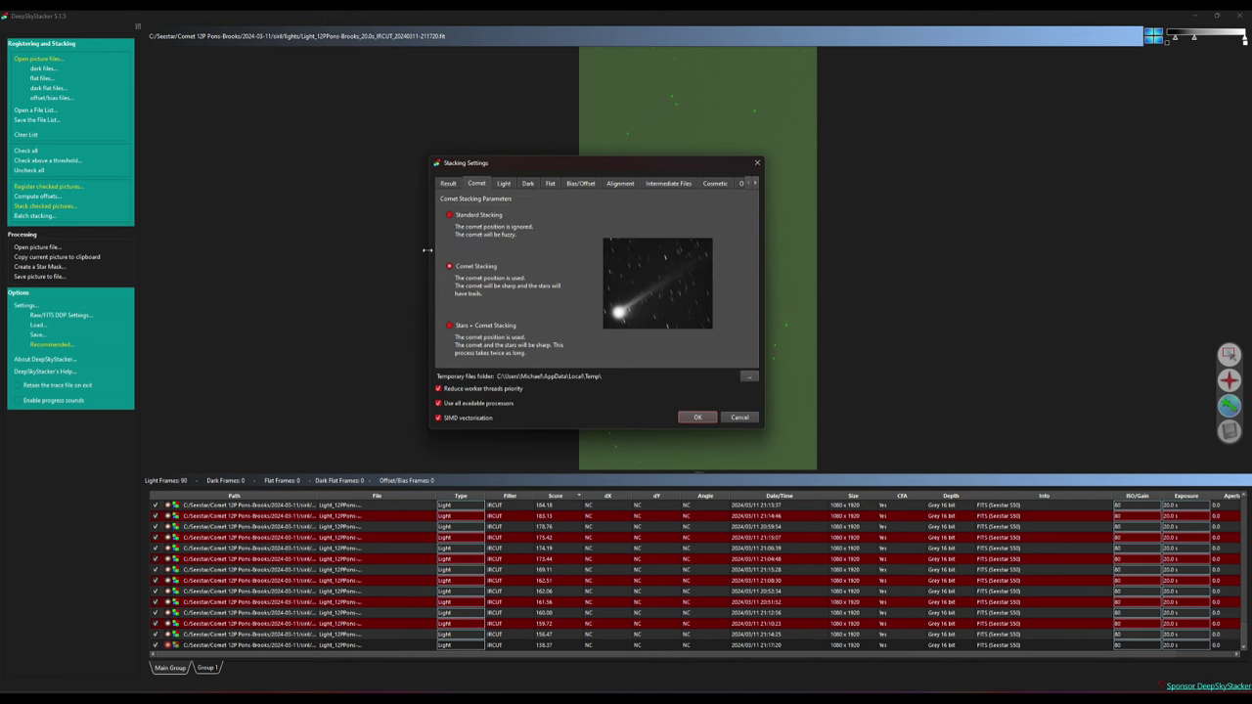
left_click(479, 217)
left_click(450, 266)
left_click(486, 327)
left_click(459, 269)
Confirm the settings and stack all 90 checked light frames.
left_click(698, 417)
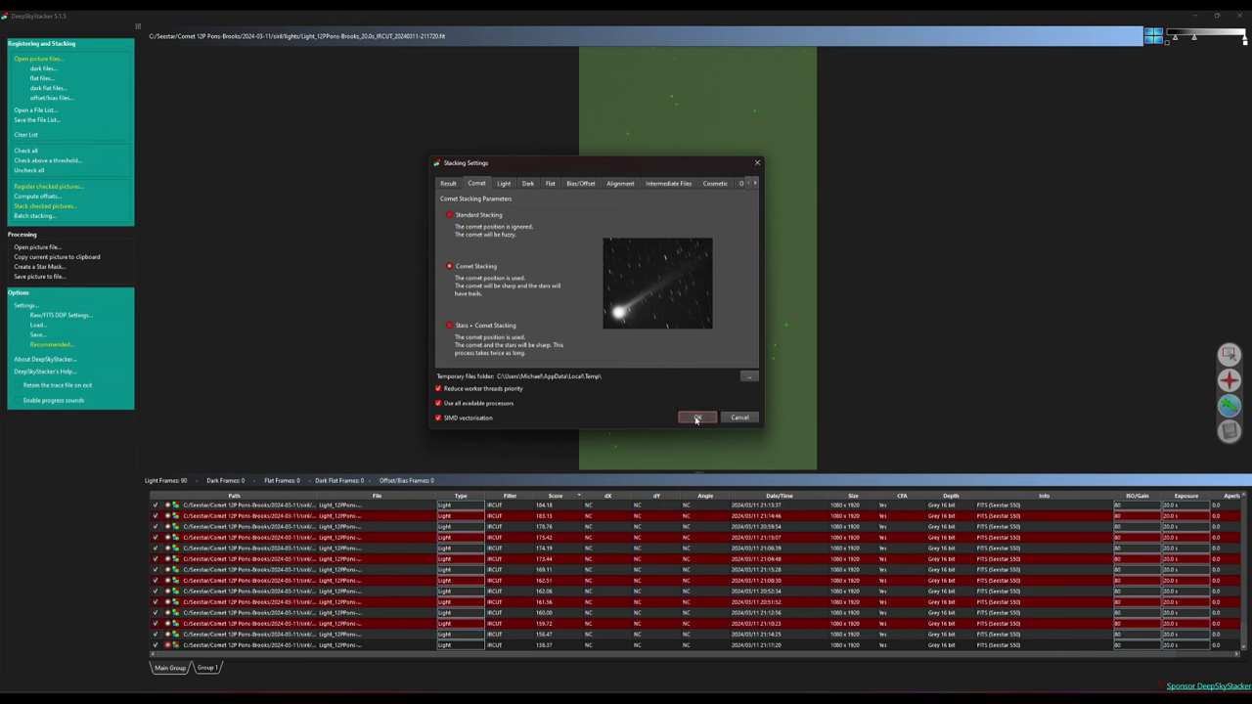
left_click(69, 207)
left_click(565, 343)
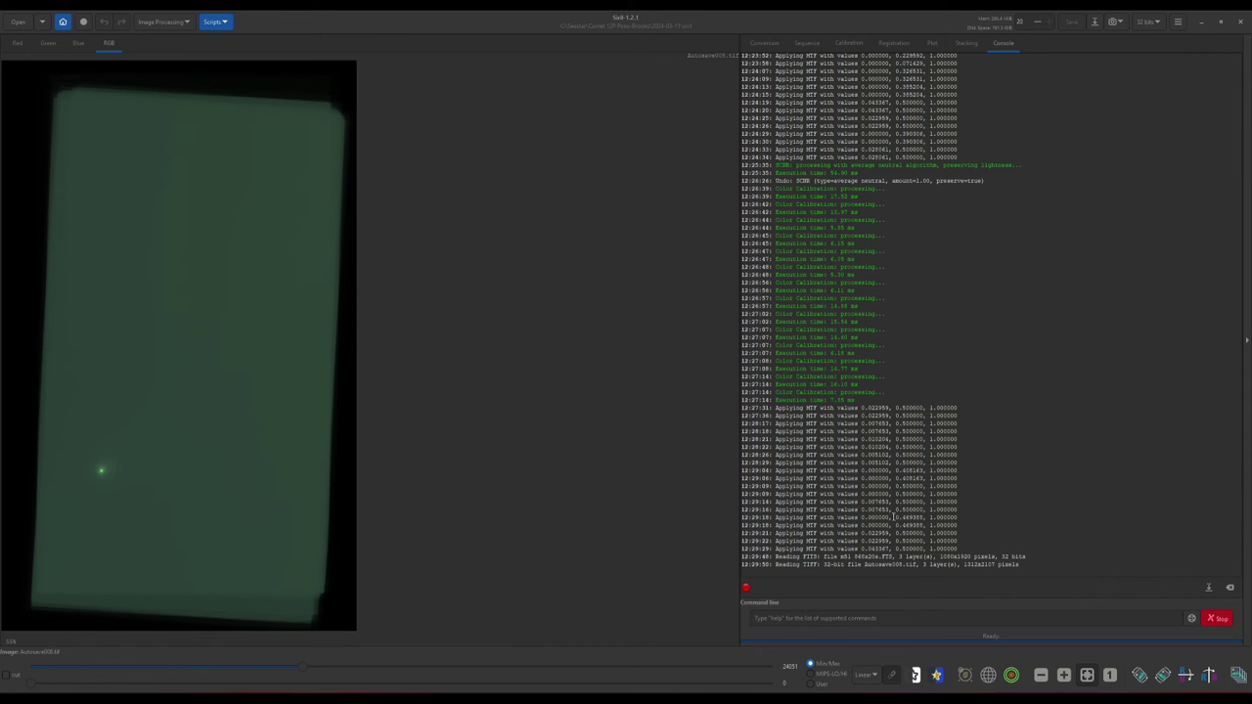
Change Siril's display mode from Linear to AutoStretch.
left_click(862, 675)
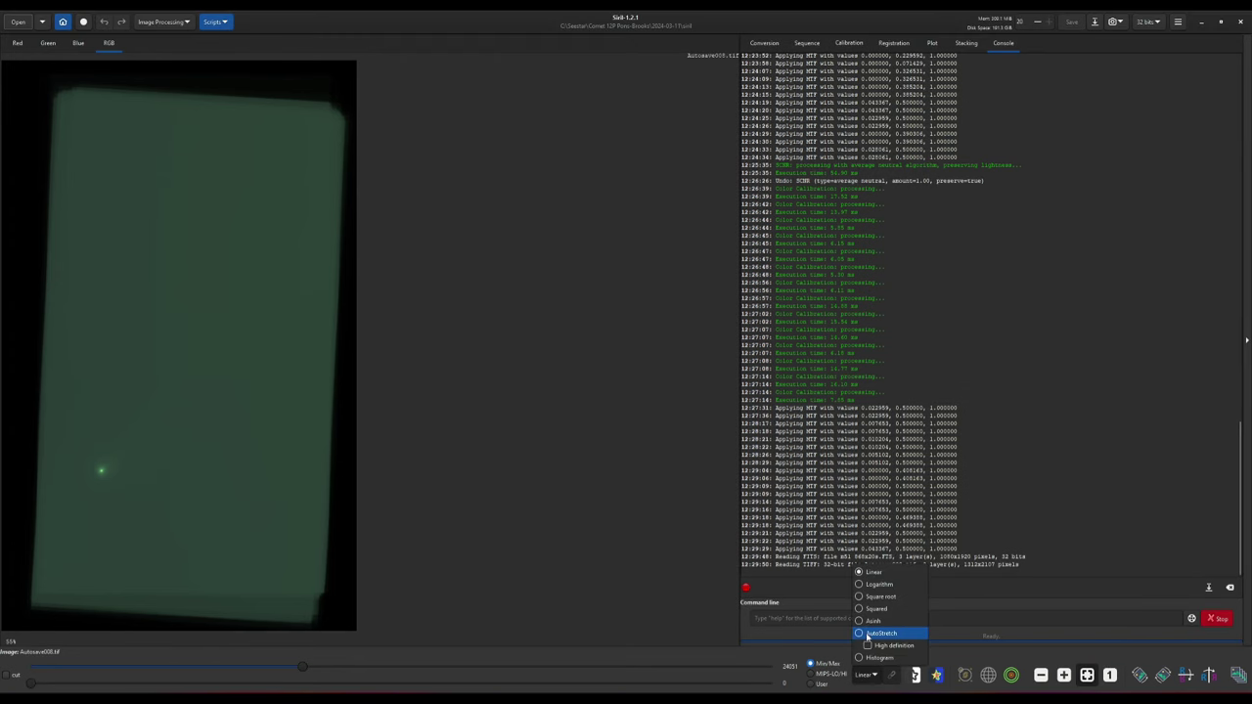
left_click(866, 632)
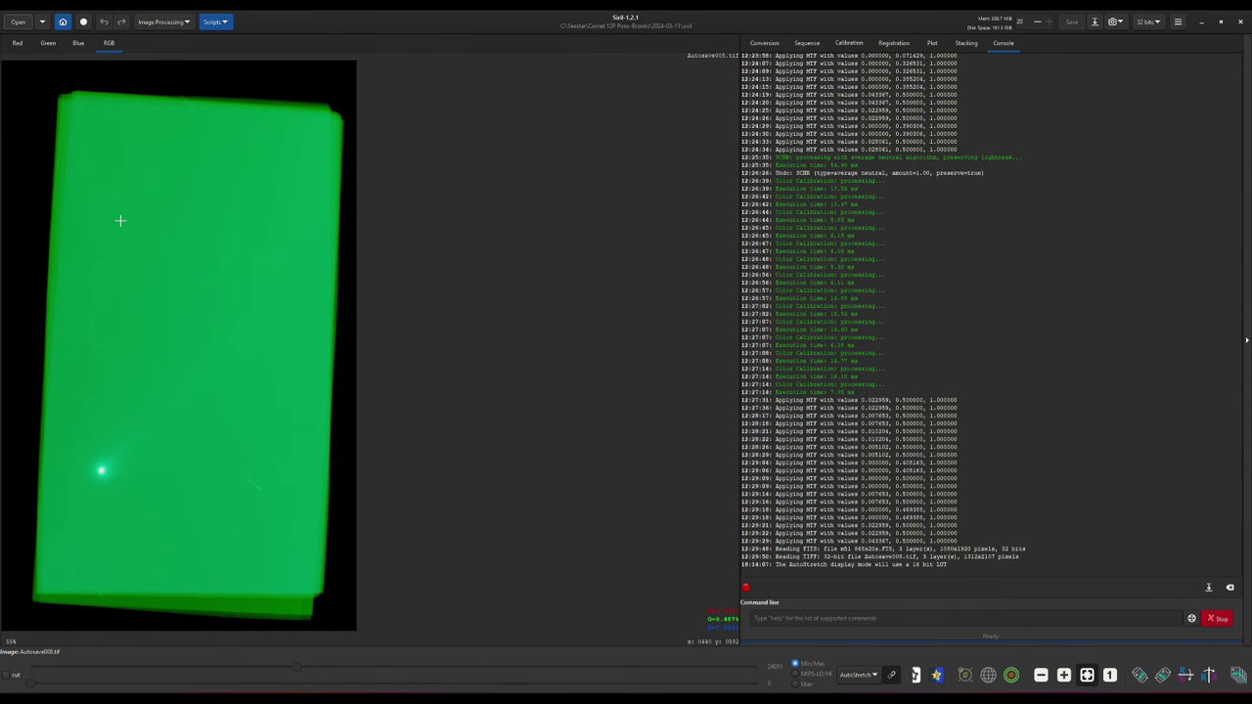
Open Rotate & Crop from the image's context menu, draw a trial crop box, then clear it.
right_click(113, 394)
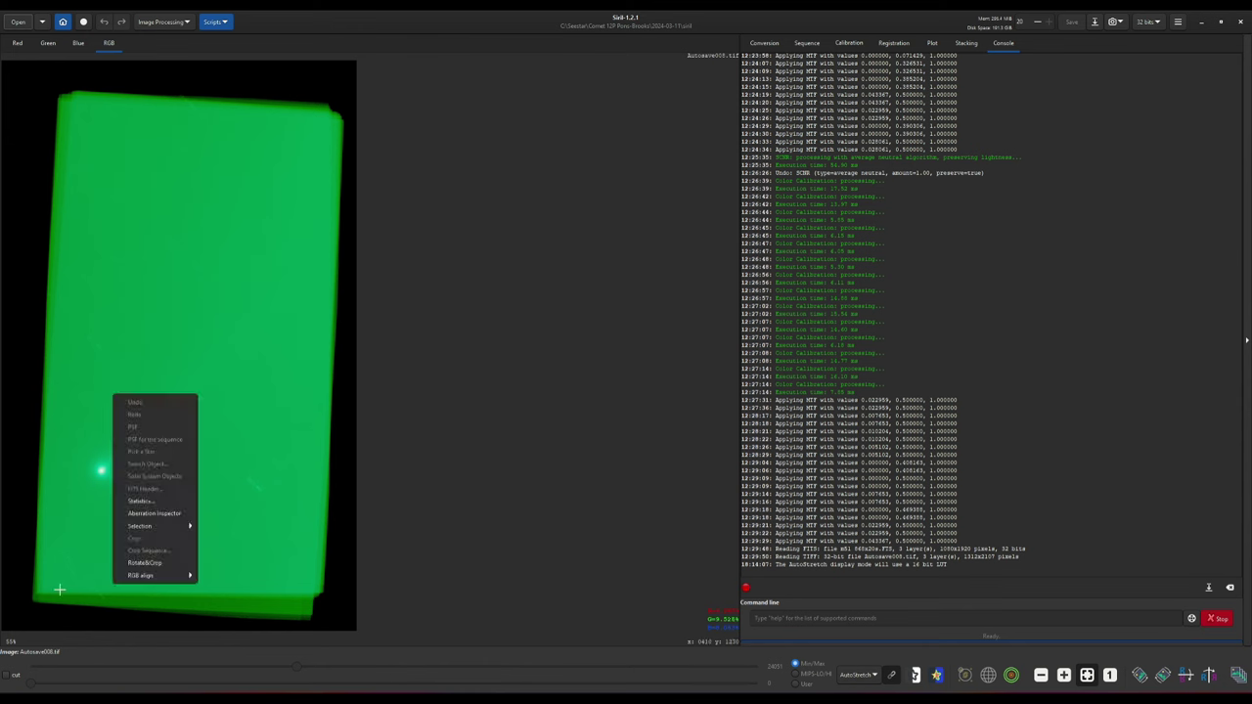
left_click(143, 563)
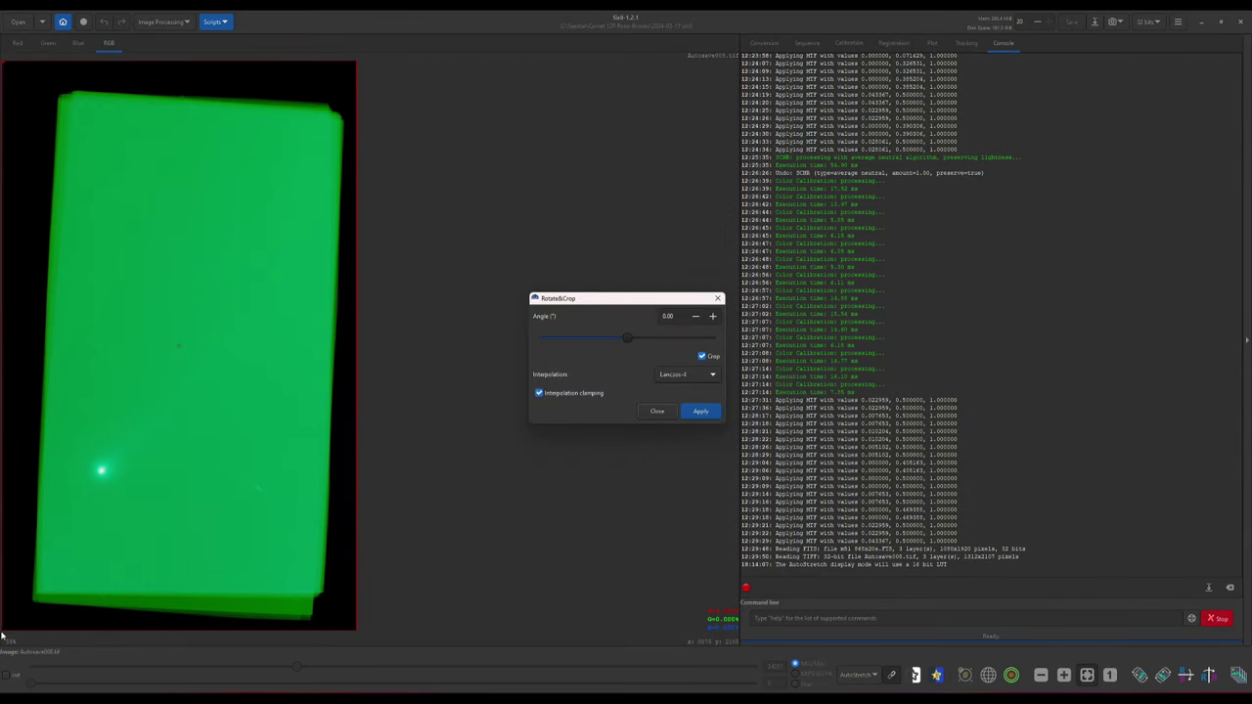
left_click_drag(2, 634, 75, 569)
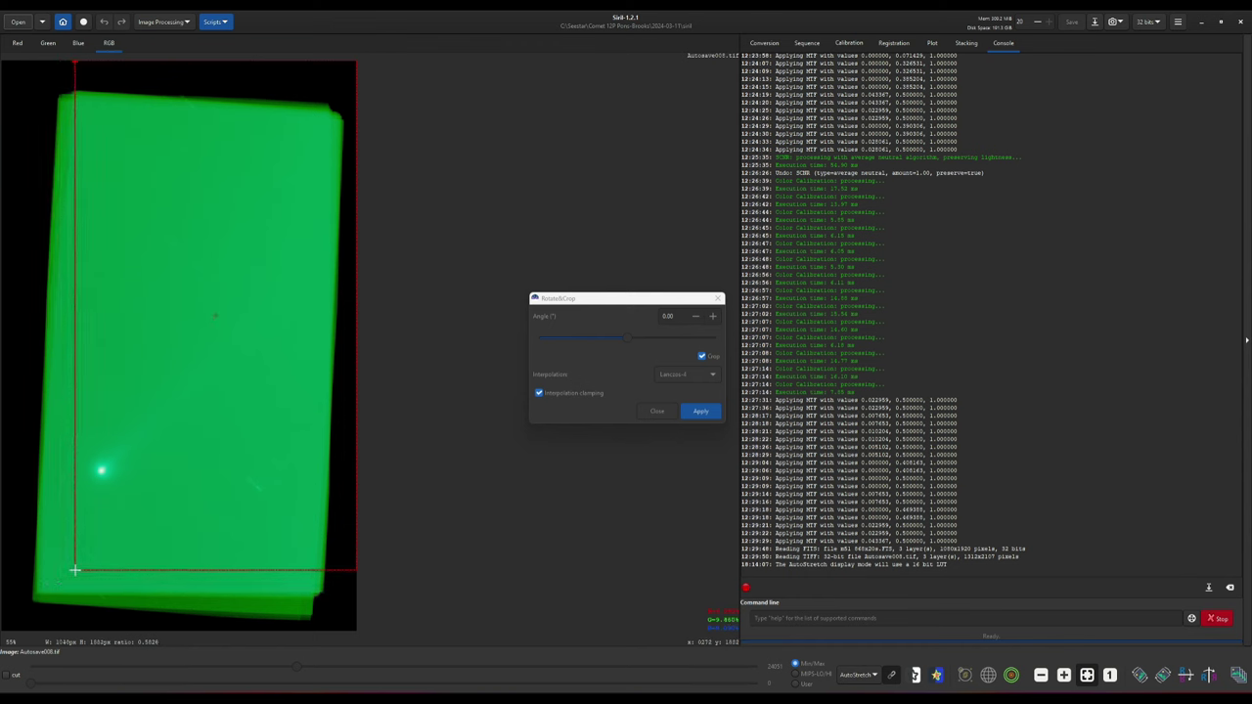
left_click_drag(356, 62, 310, 128)
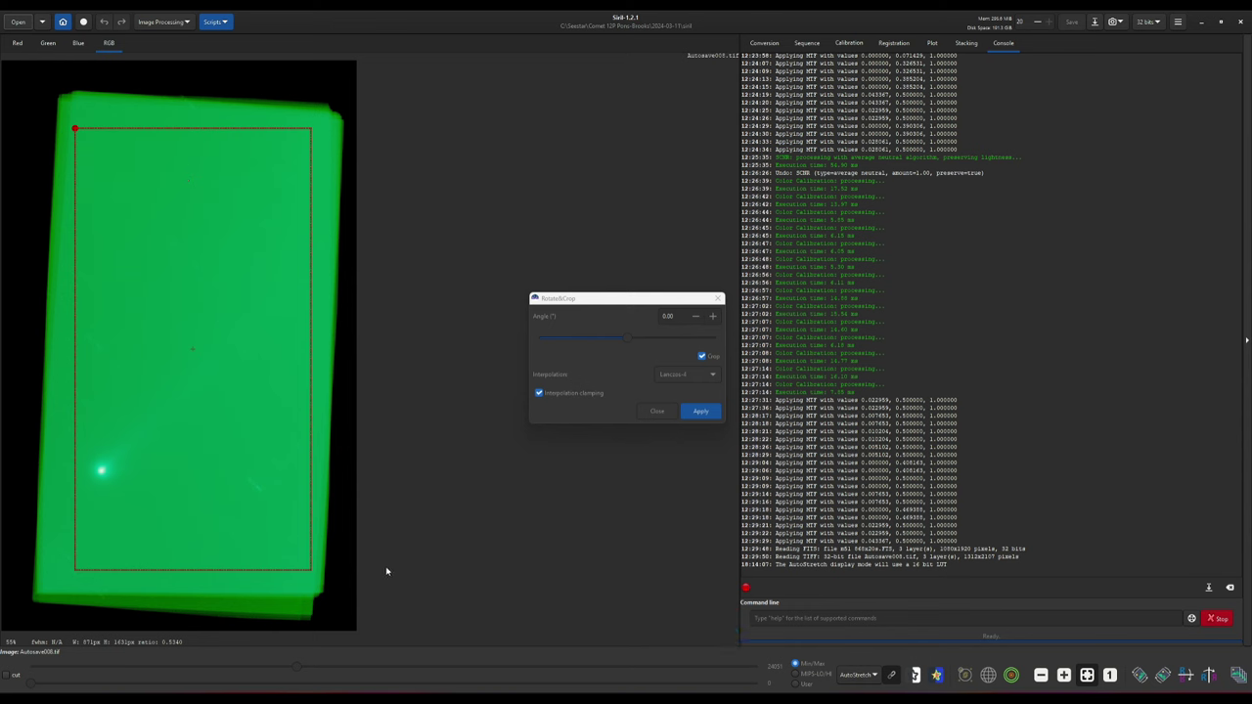
left_click(338, 510)
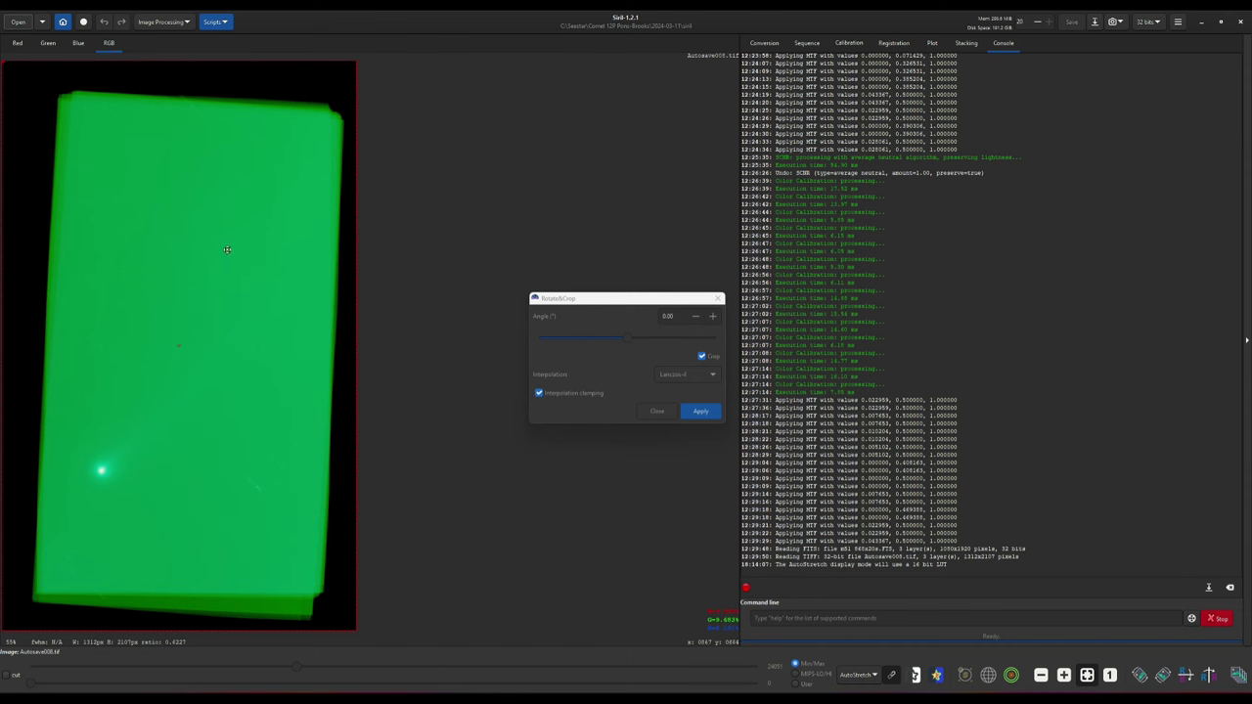
Reopen Rotate & Crop and rotate the stack by -1° twice.
right_click(130, 290)
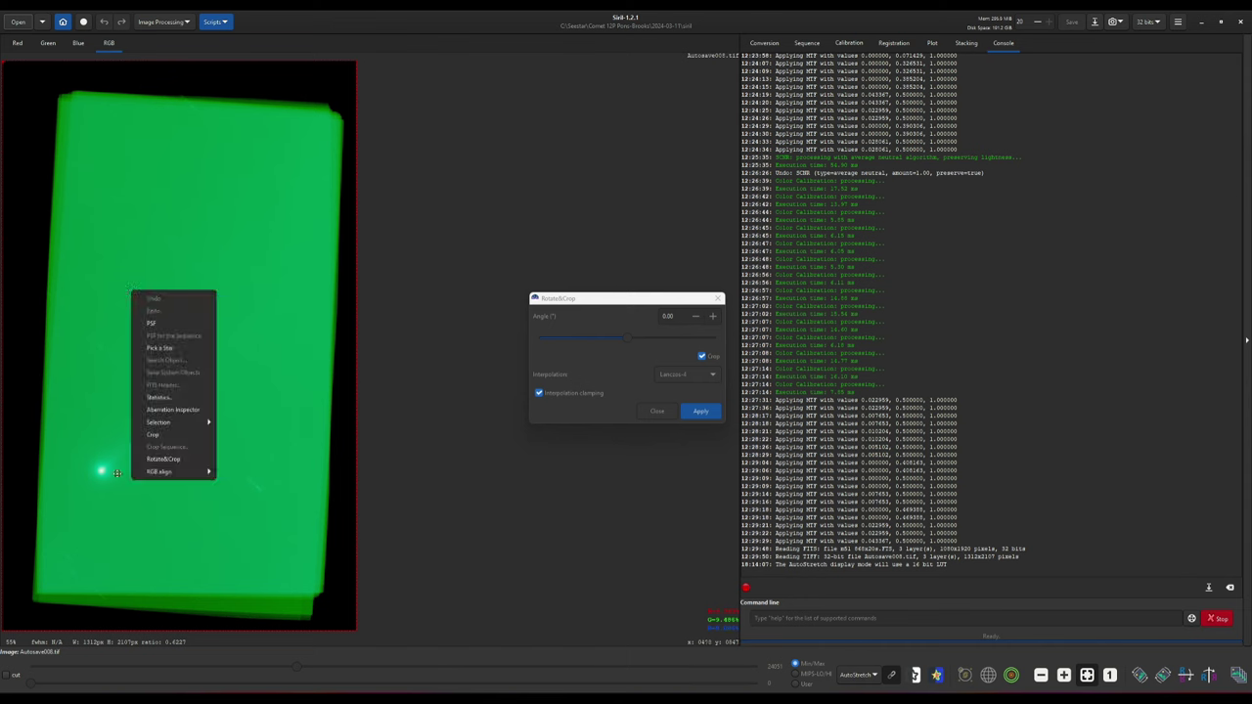
left_click(176, 459)
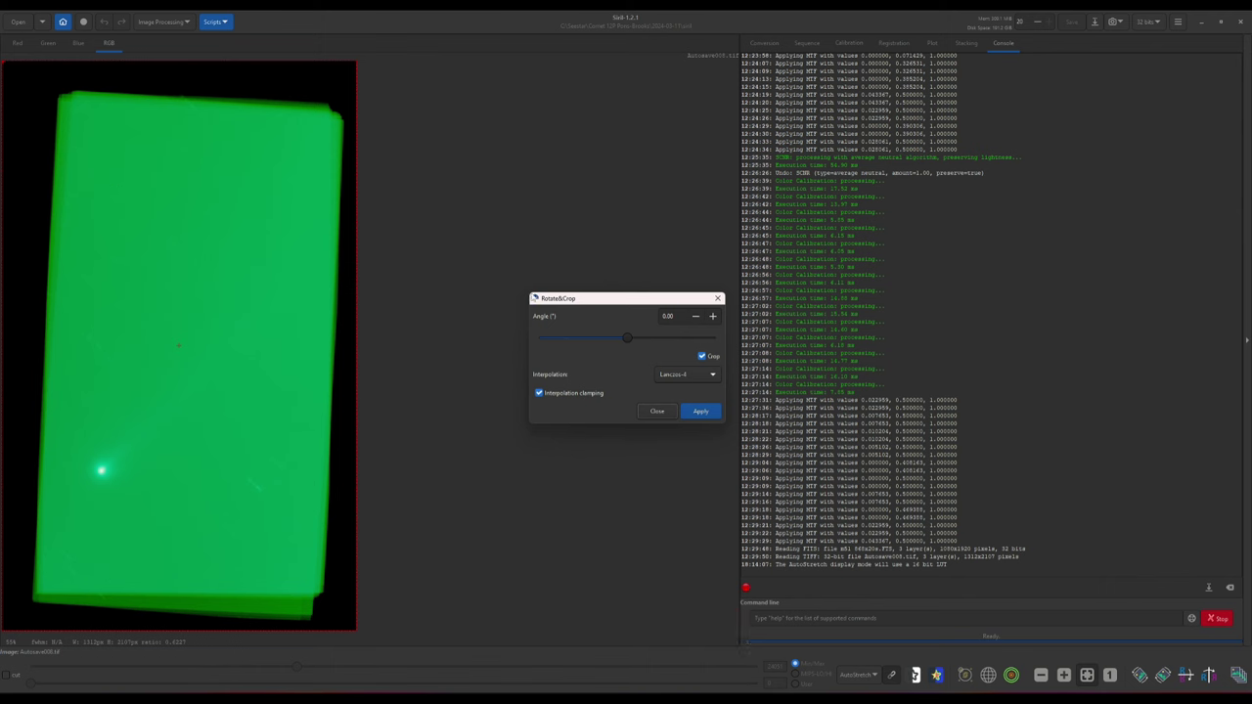
left_click_drag(675, 315, 631, 318)
key("BackSpace")
type("-1")
left_click(713, 412)
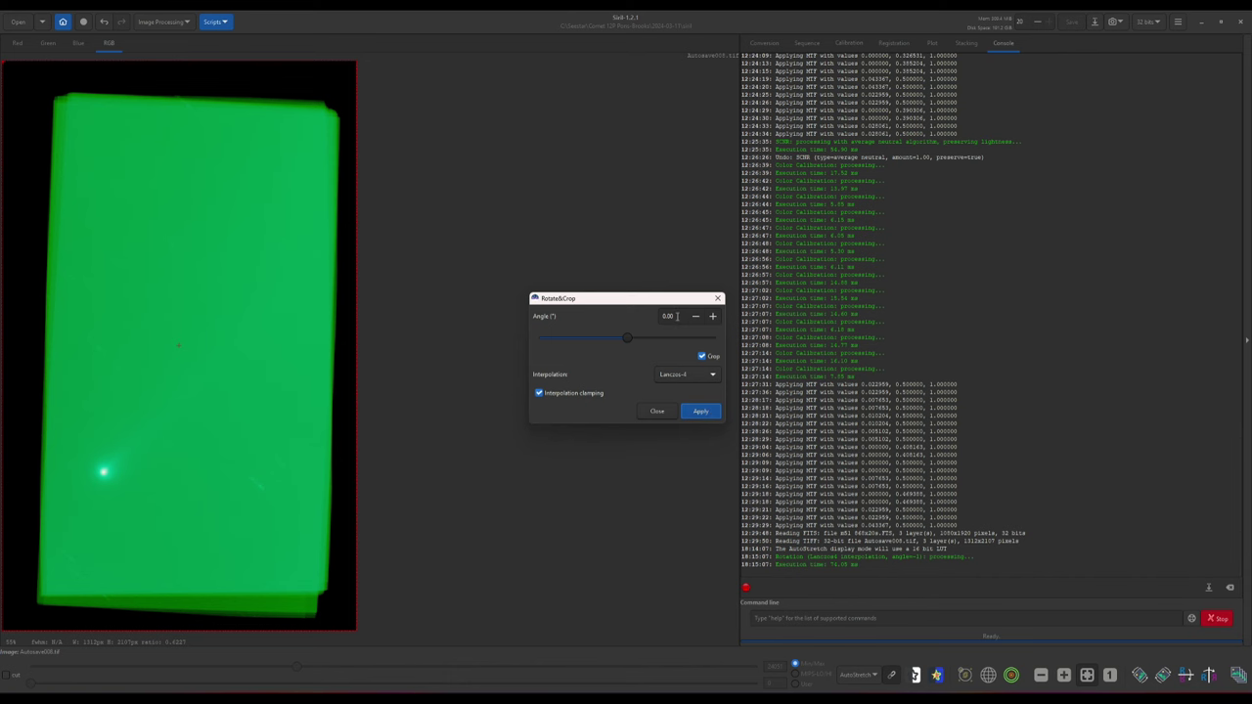
left_click_drag(675, 317, 656, 318)
type("-1")
left_click(693, 412)
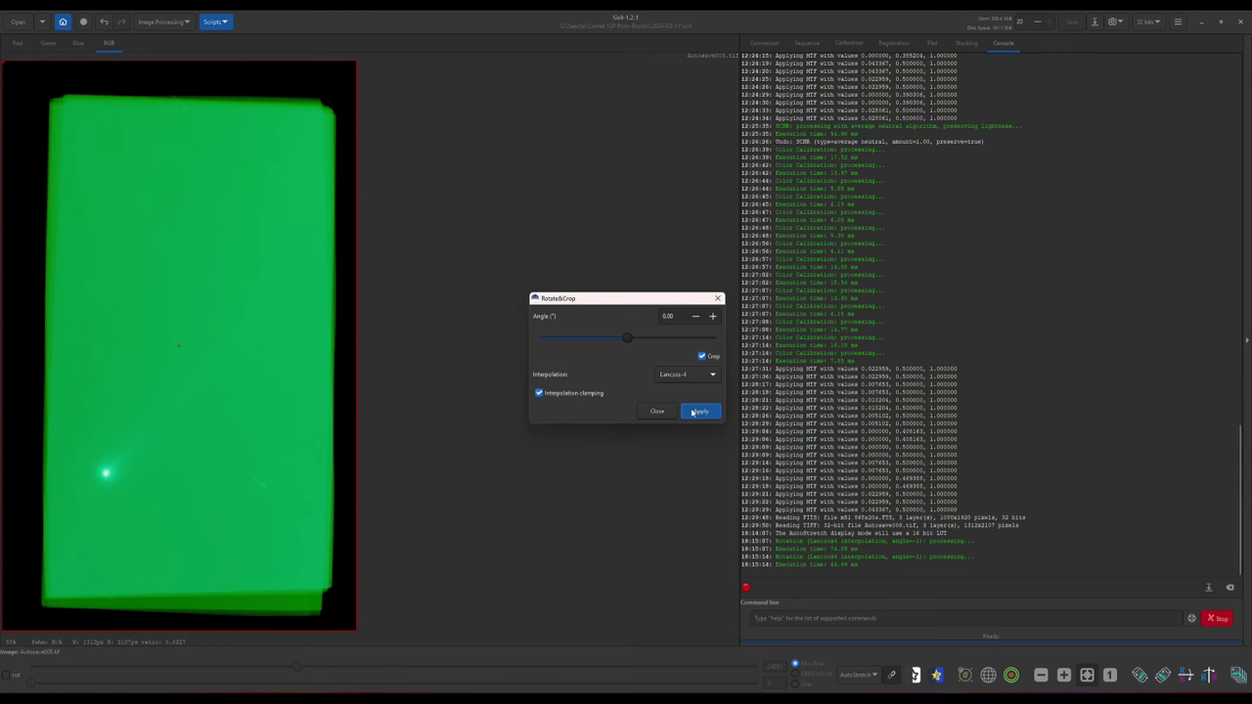
Crop the image to a 949x1706 area inside the ragged black borders.
left_click_drag(4, 631, 58, 592)
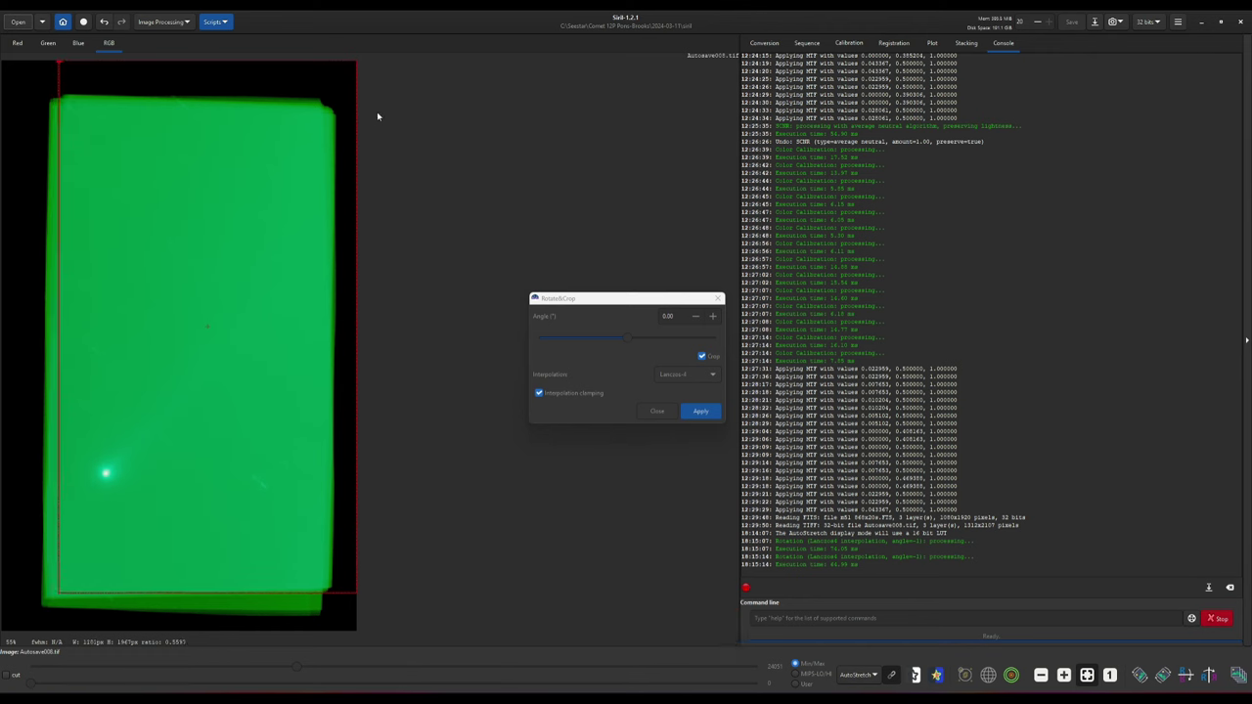
left_click_drag(358, 65, 320, 119)
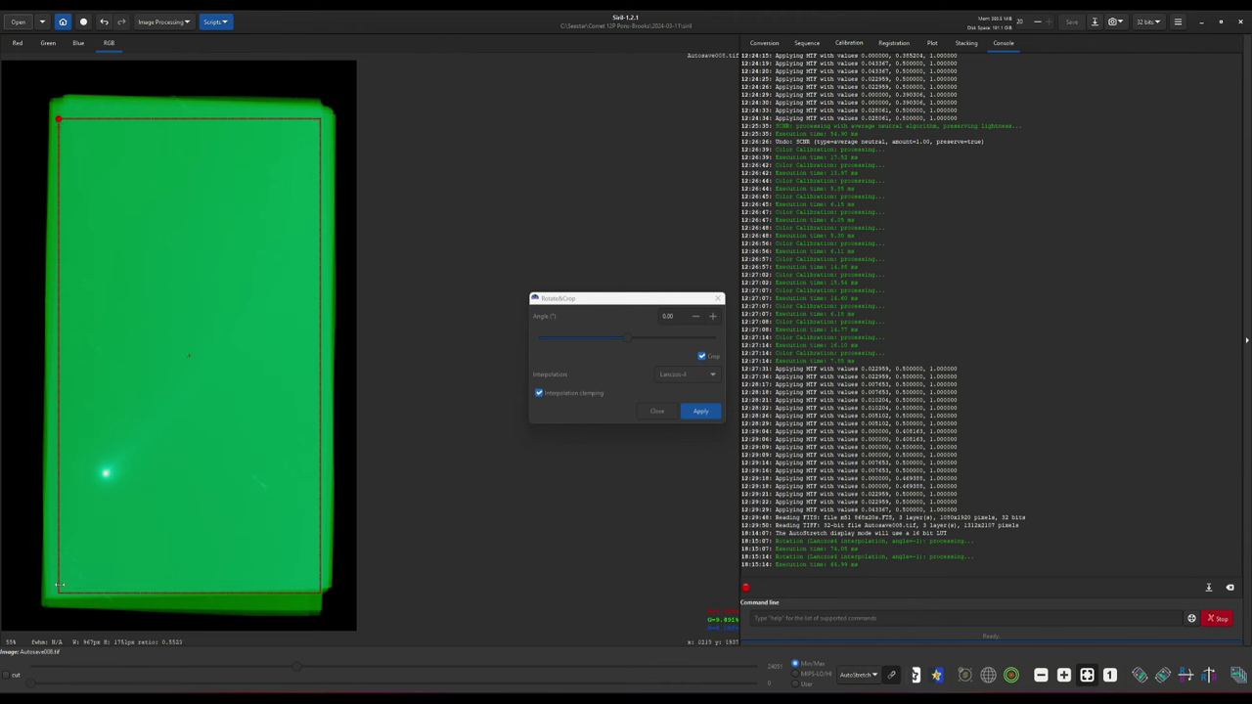
left_click_drag(60, 591, 61, 584)
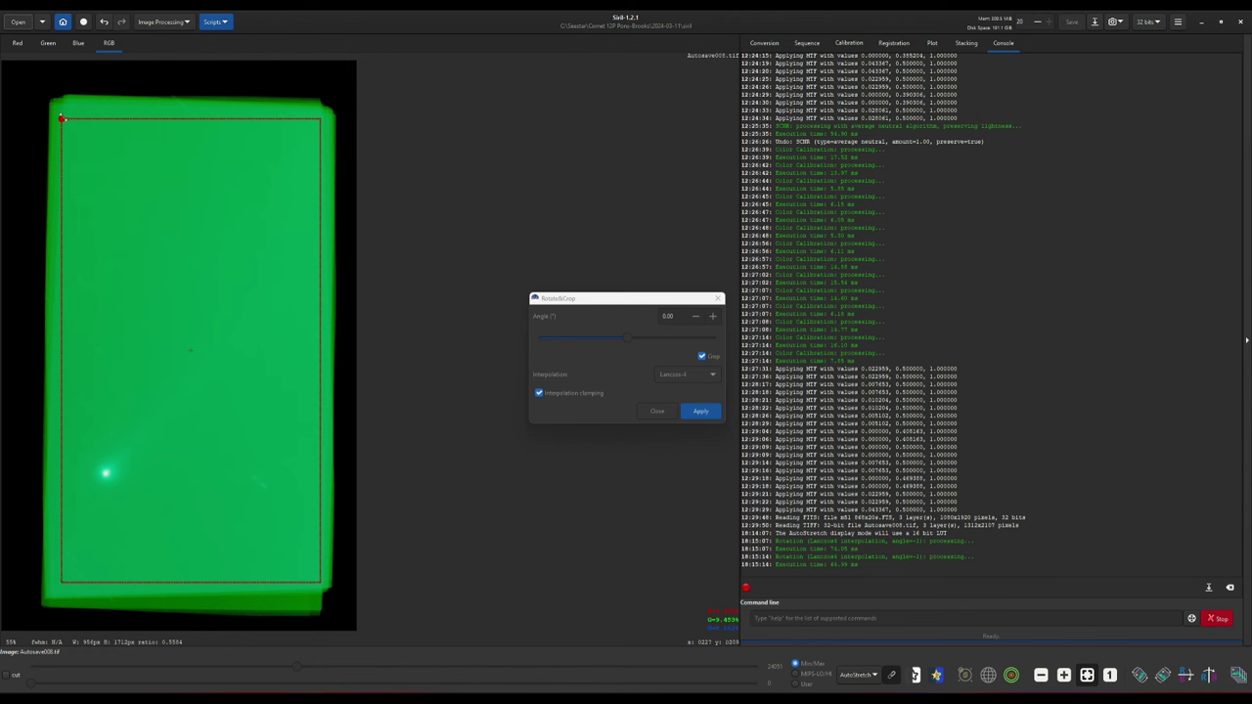
left_click_drag(60, 120, 63, 119)
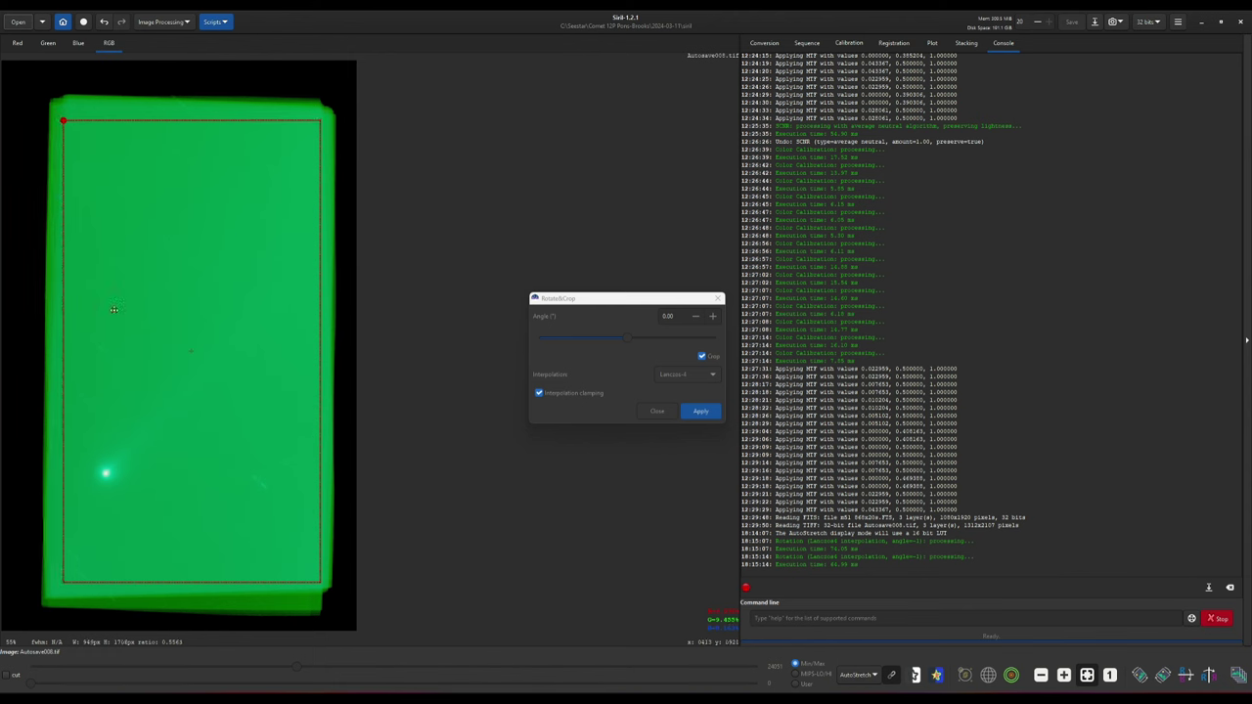
left_click(694, 417)
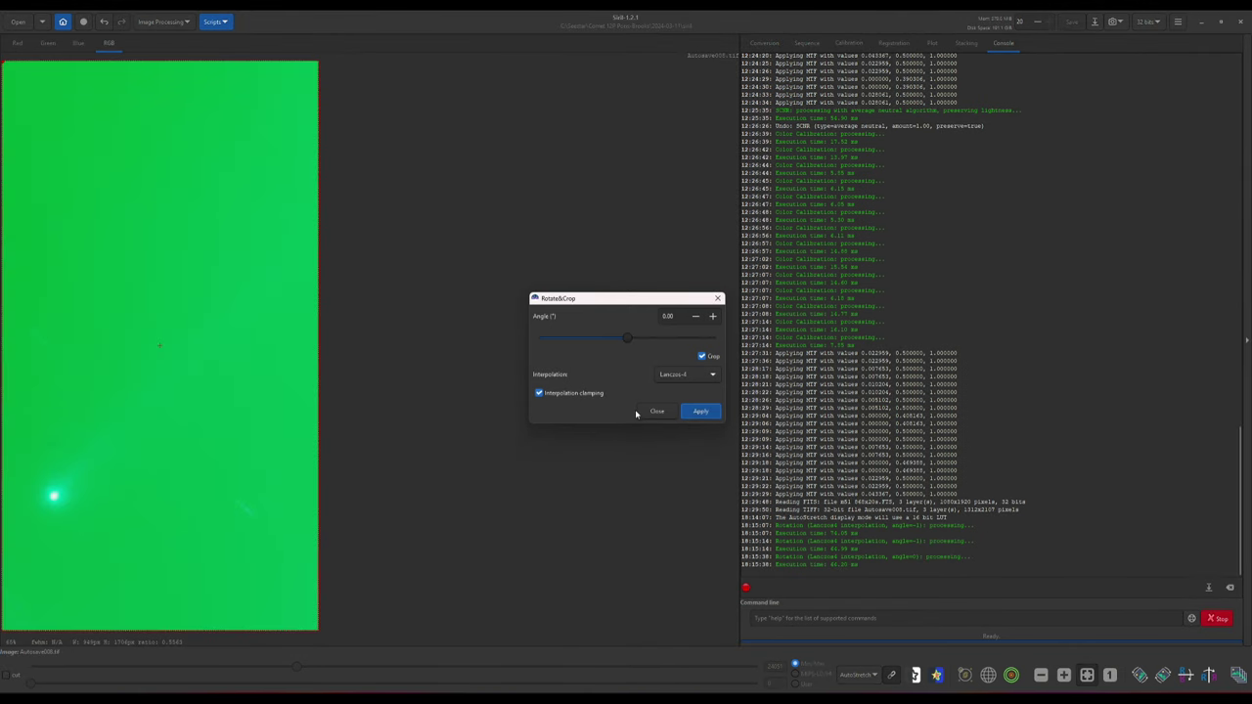
Close Rotate & Crop and show the Image Processing > Color Calibration submenu.
left_click(652, 413)
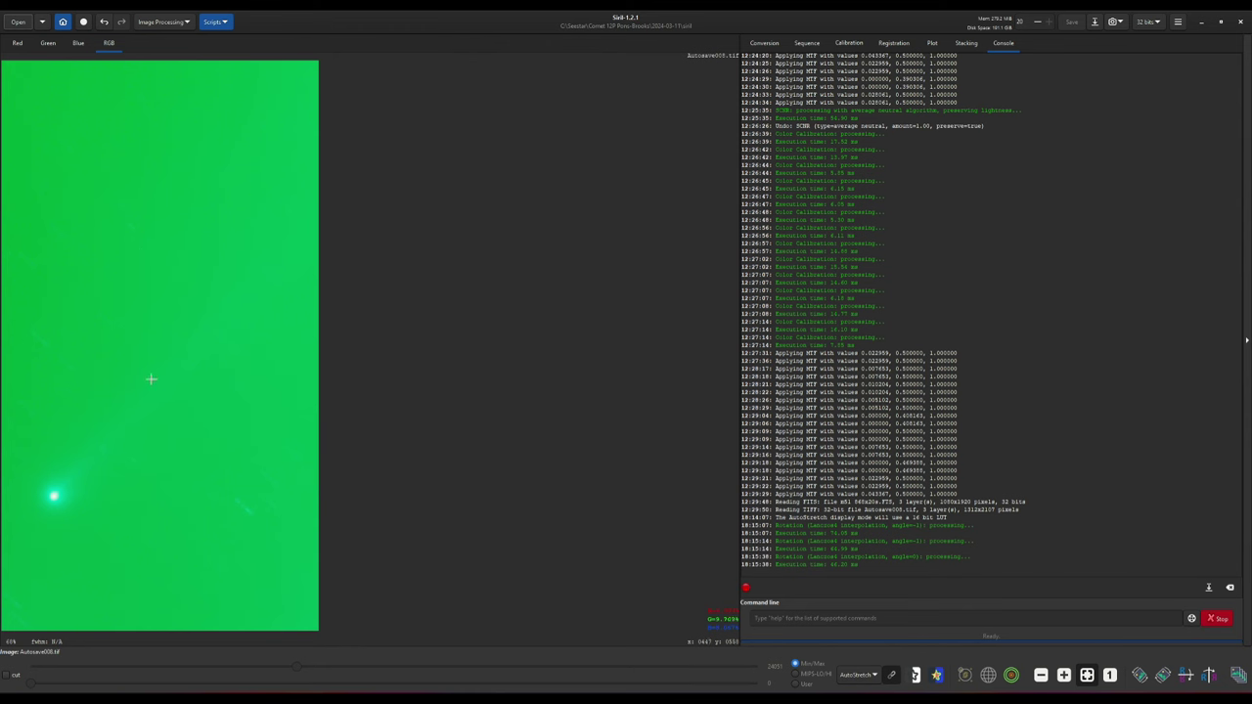
left_click(163, 22)
left_click(122, 50)
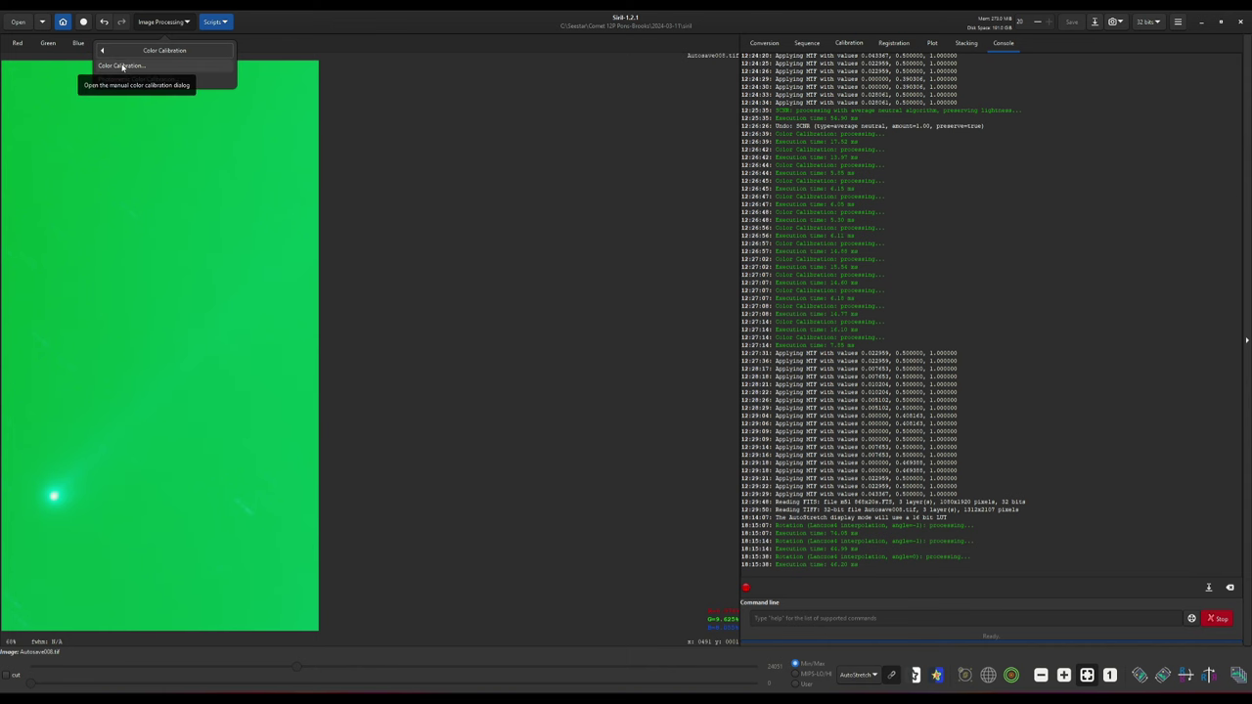
Run colour calibration's background neutralization using a small empty sky patch, then undo it.
left_click(122, 66)
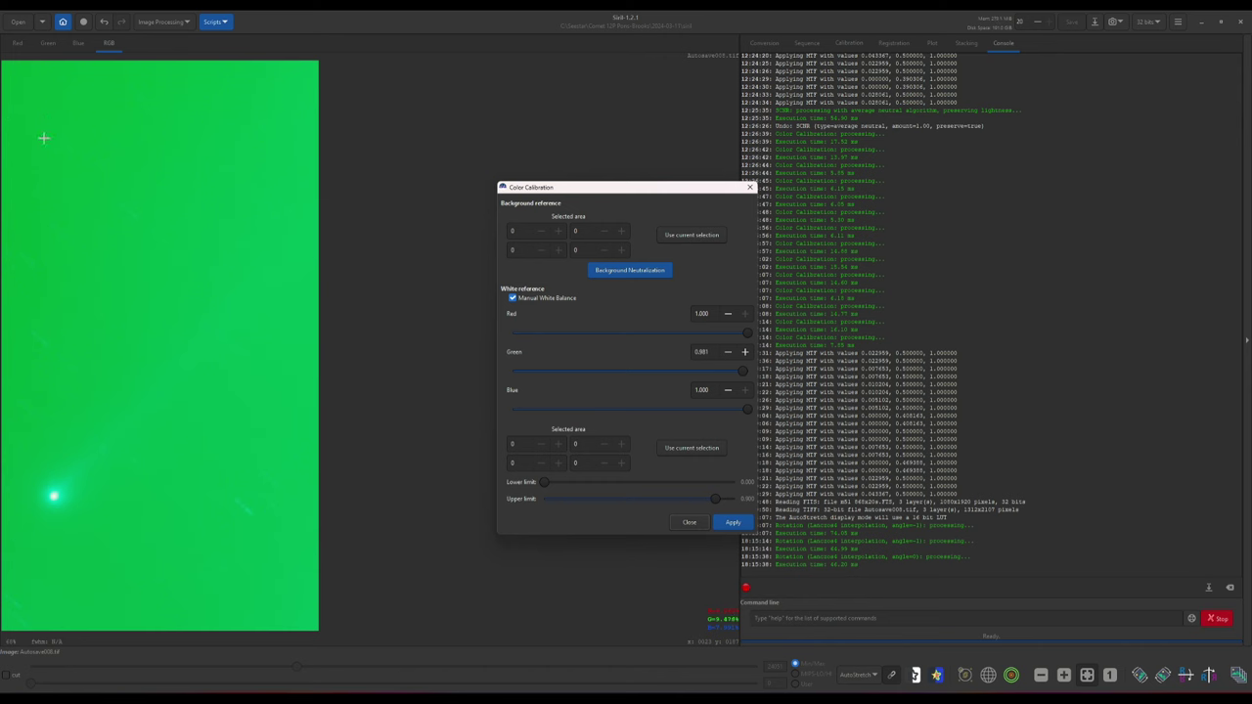
left_click_drag(43, 137, 48, 140)
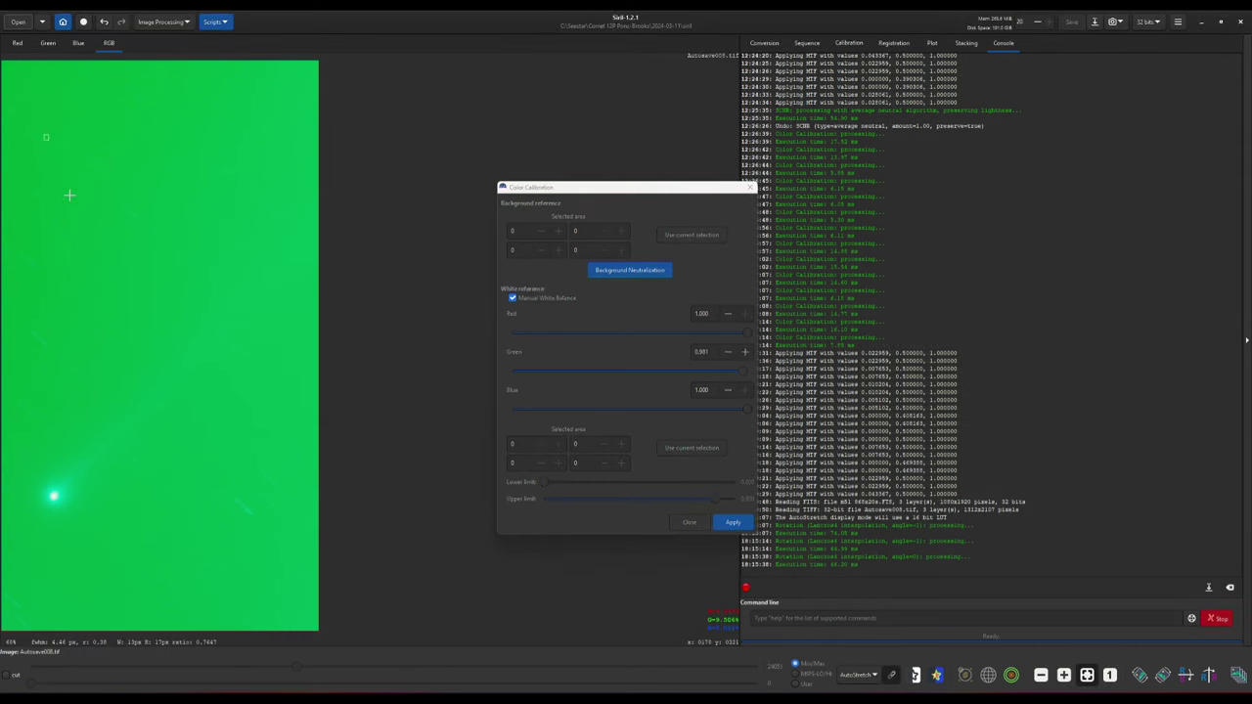
left_click(693, 236)
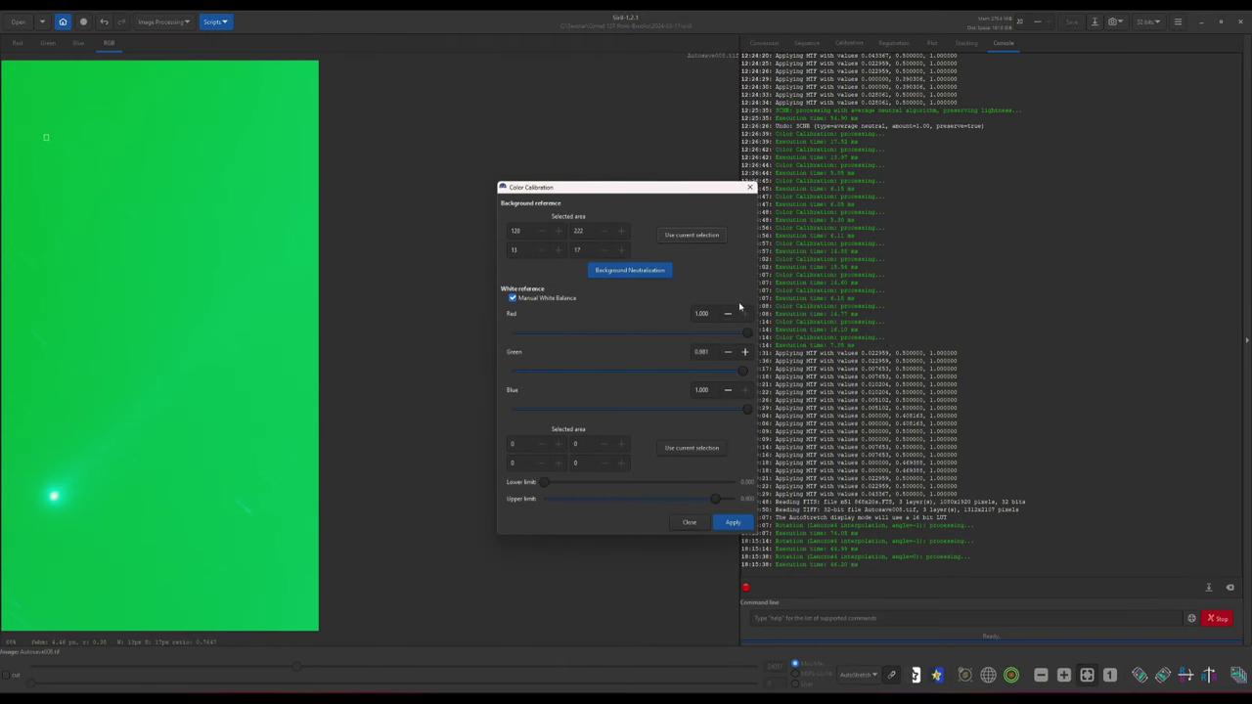
left_click(626, 271)
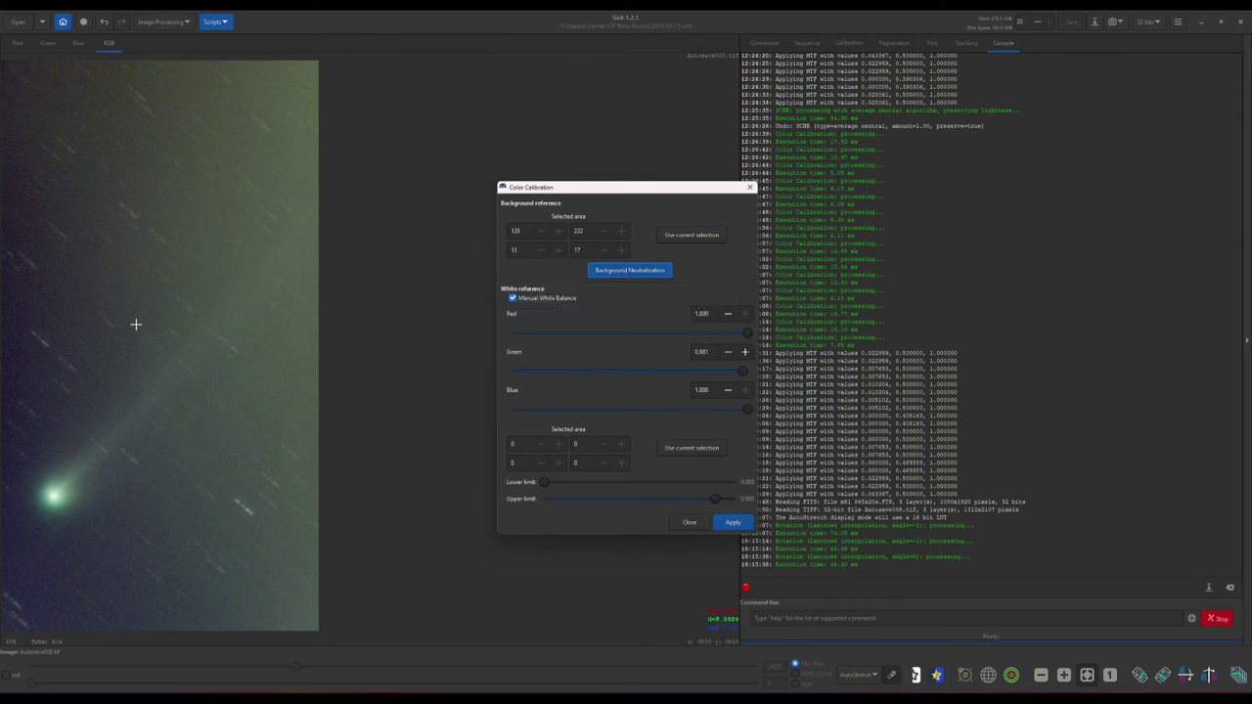
left_click(733, 523)
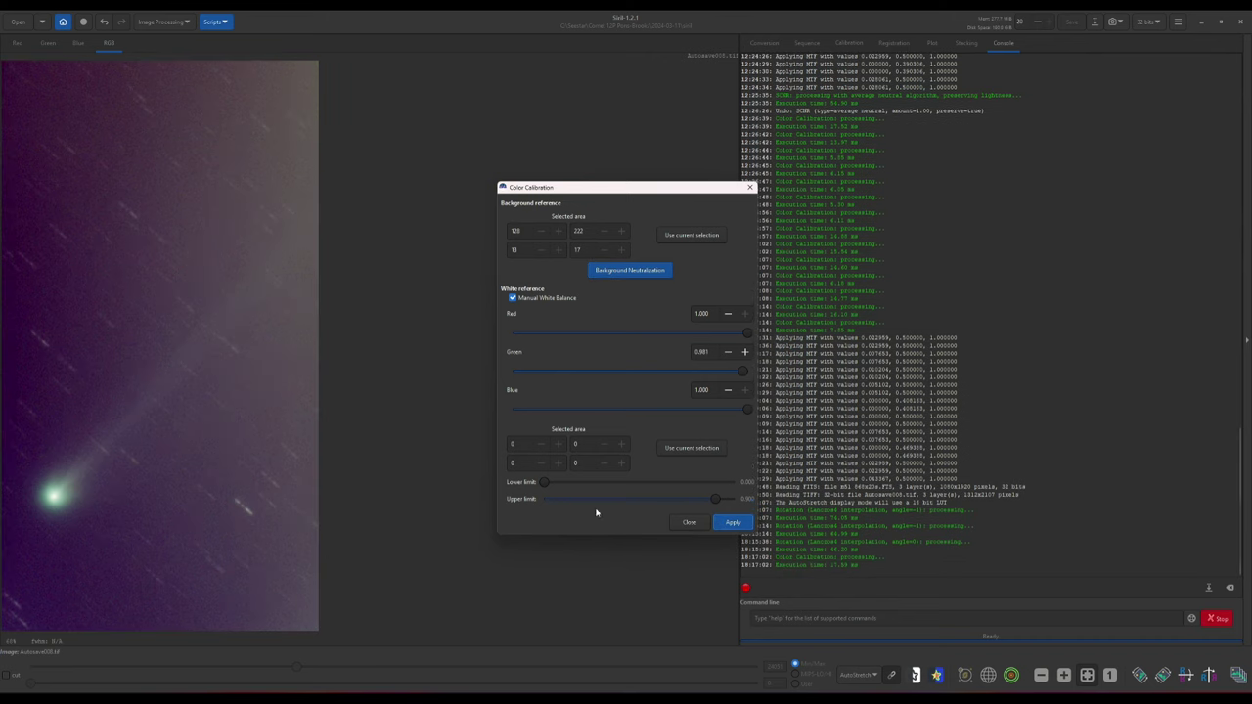
left_click(687, 523)
key("ctrl+z")
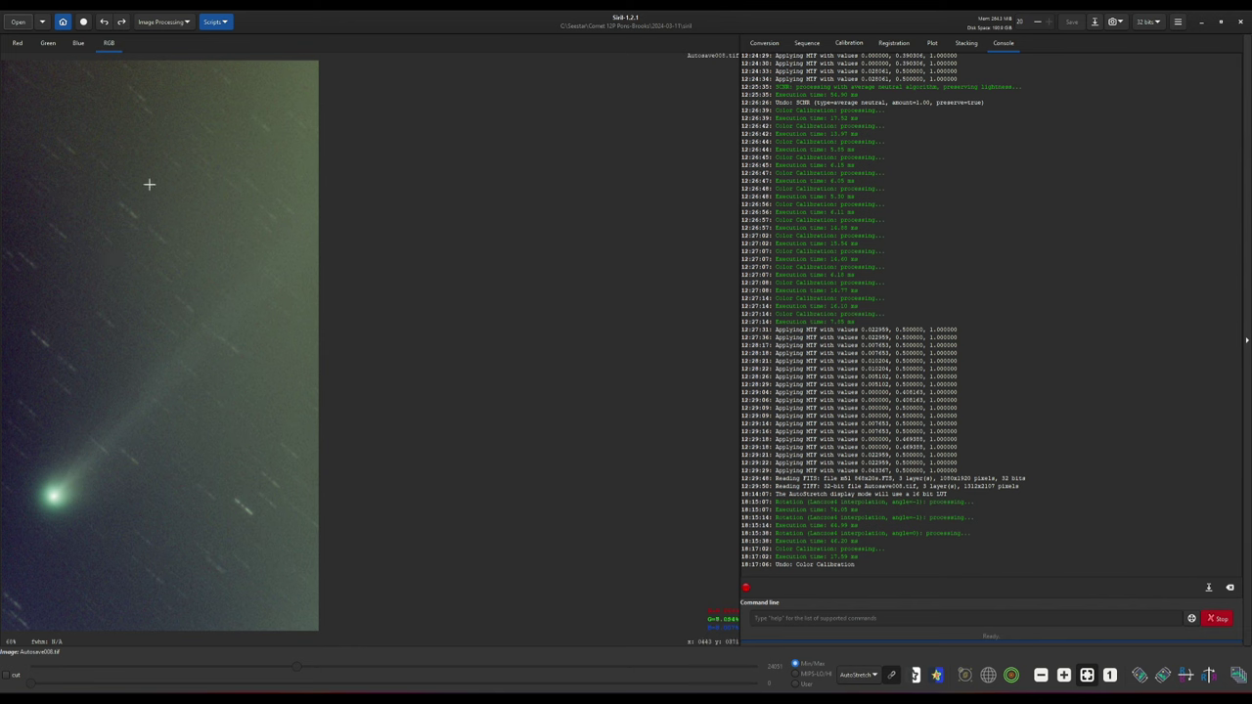
In Background Extraction, generate a 20-per-line RBF sample grid and compute the background model.
left_click(180, 23)
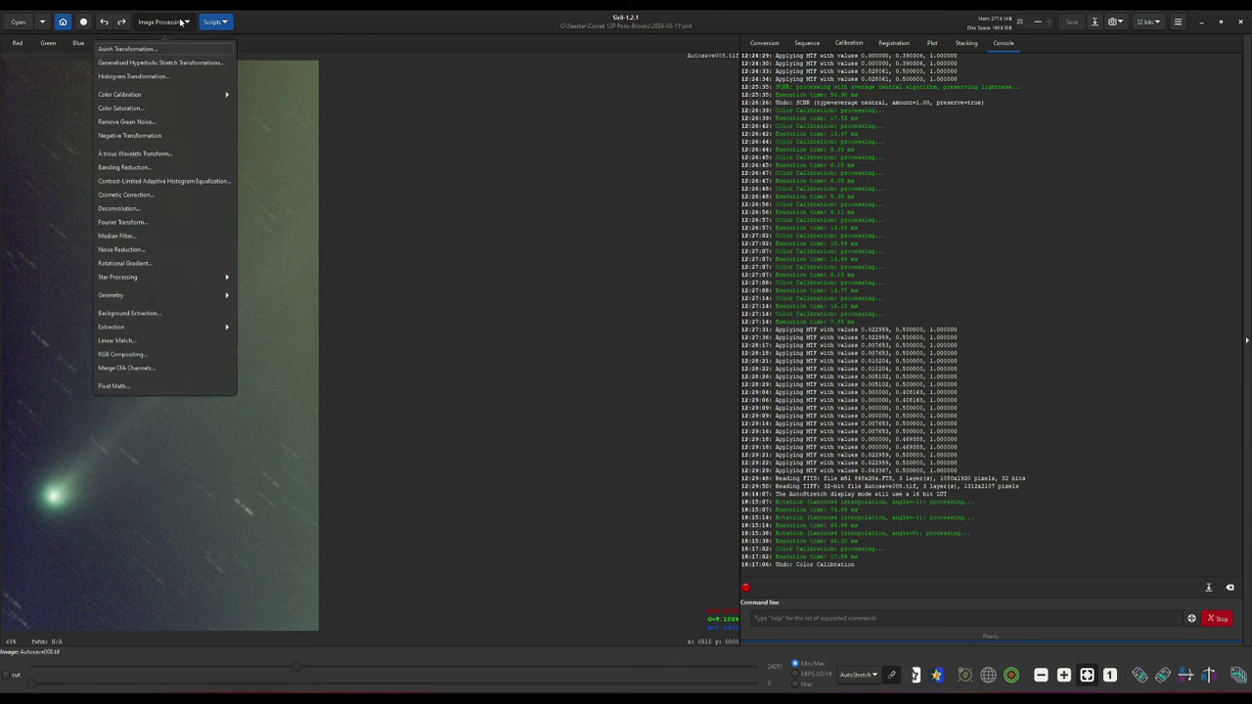
left_click(119, 315)
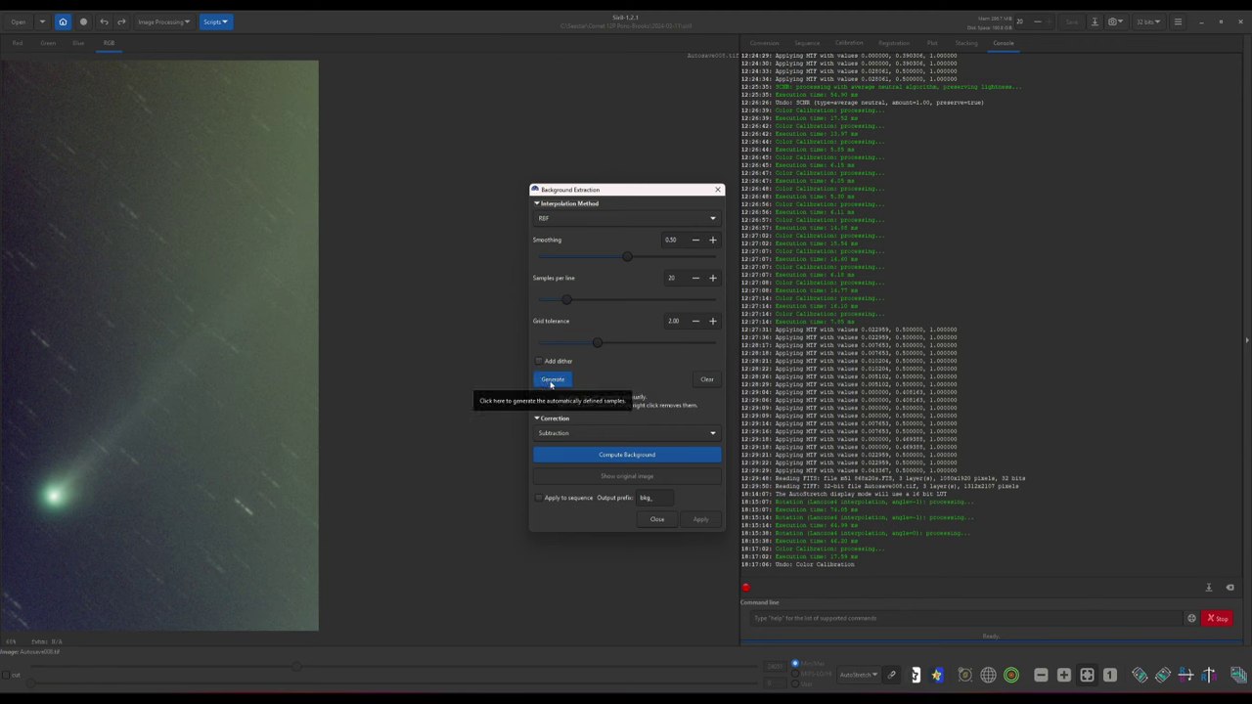
left_click(551, 382)
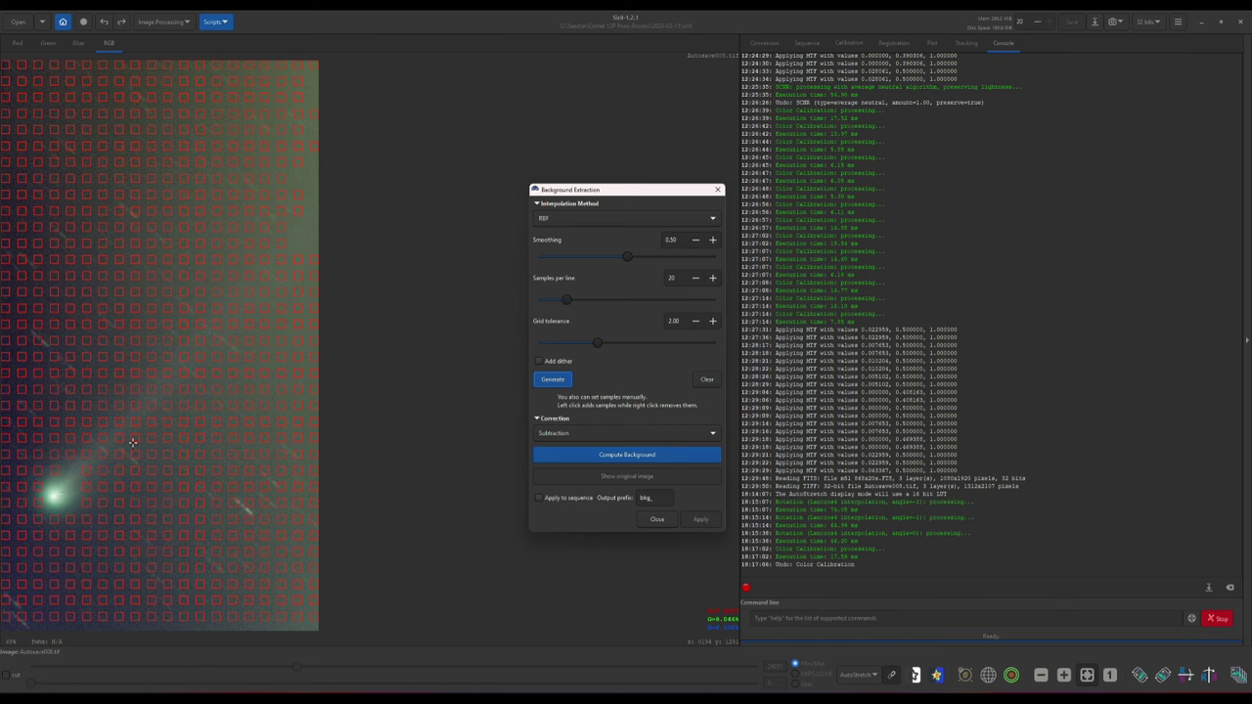
left_click(52, 496)
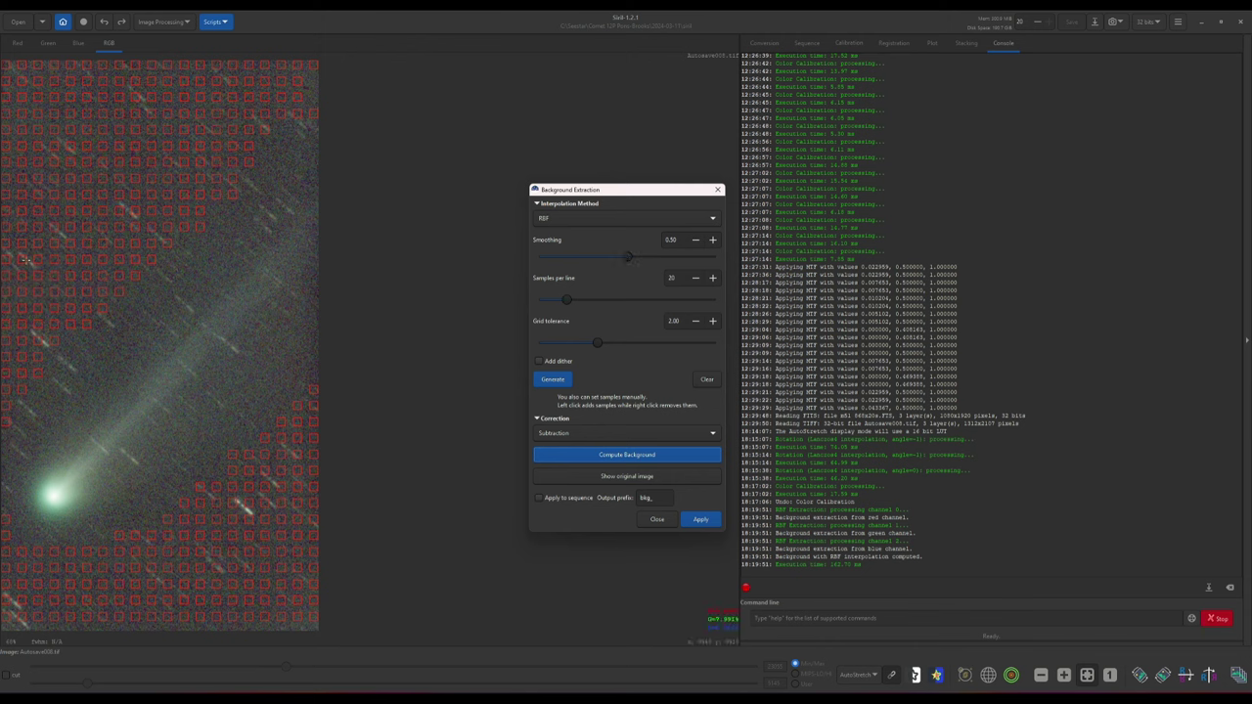
Apply the computed RBF background subtraction to the comet stack.
left_click(699, 520)
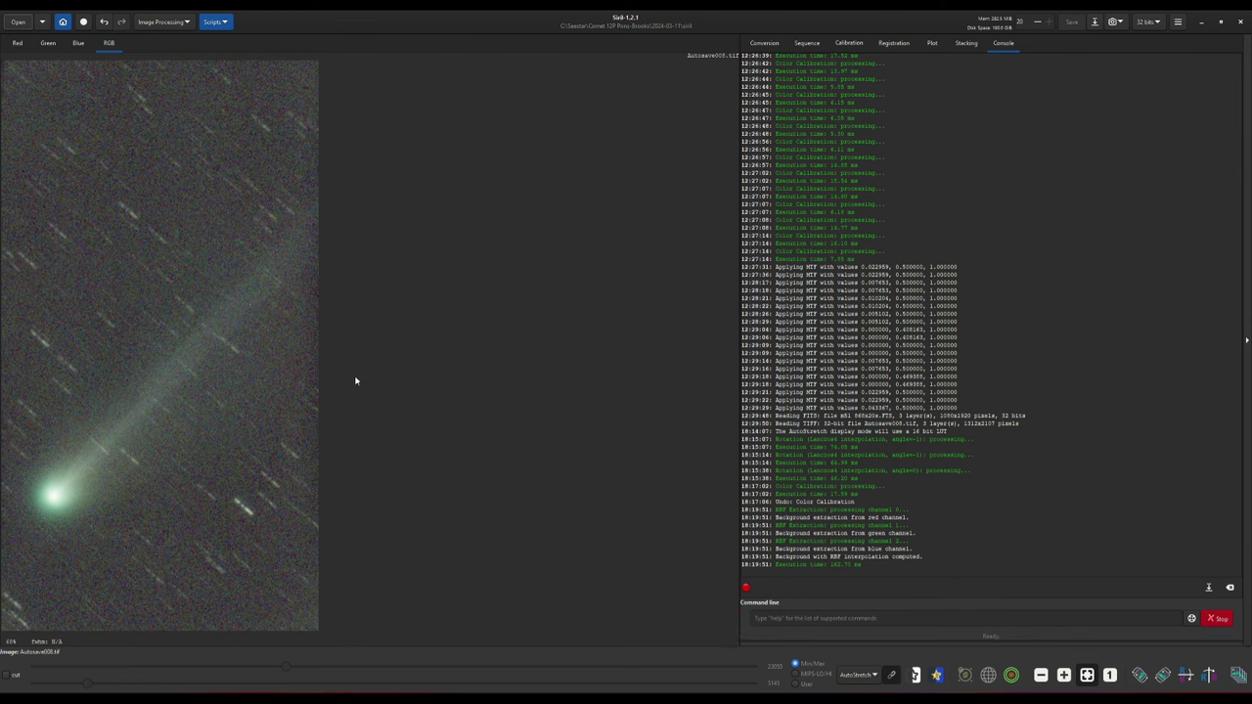
Show the Image Processing operations menu for the background-subtracted comet stack.
left_click(163, 22)
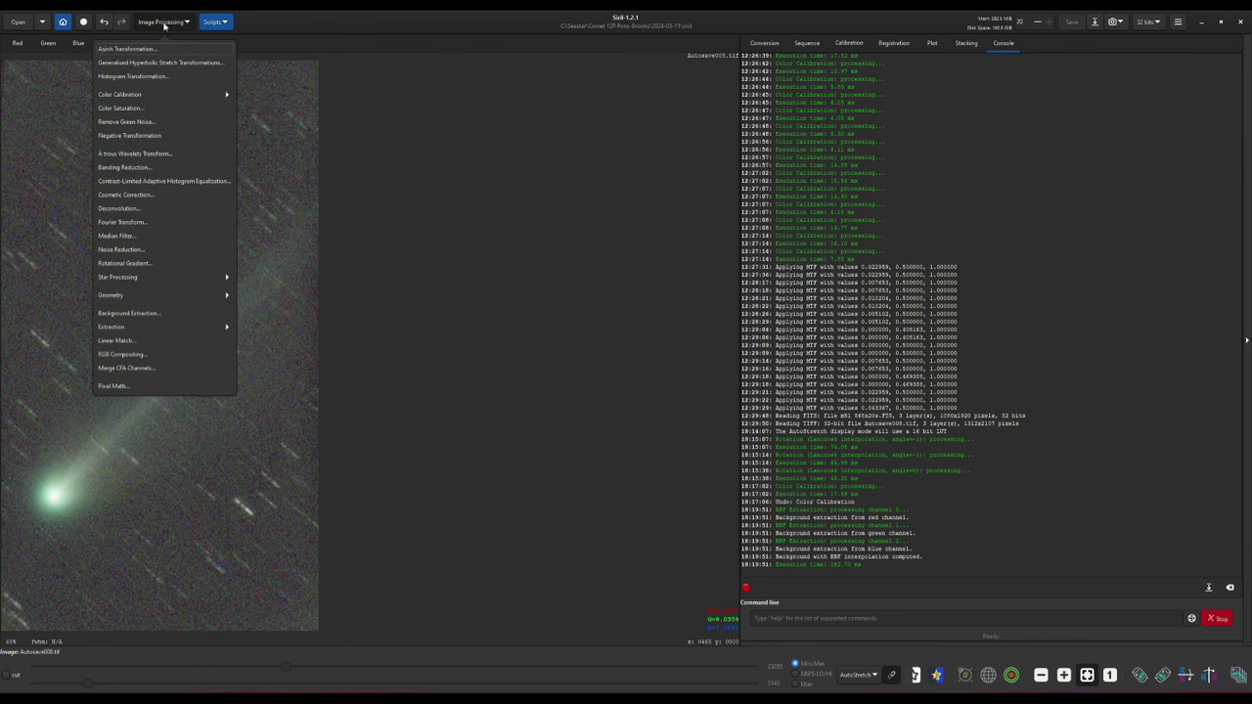
Open Noise Reduction settings and toggle the display from AutoStretch to Linear and back.
left_click(138, 253)
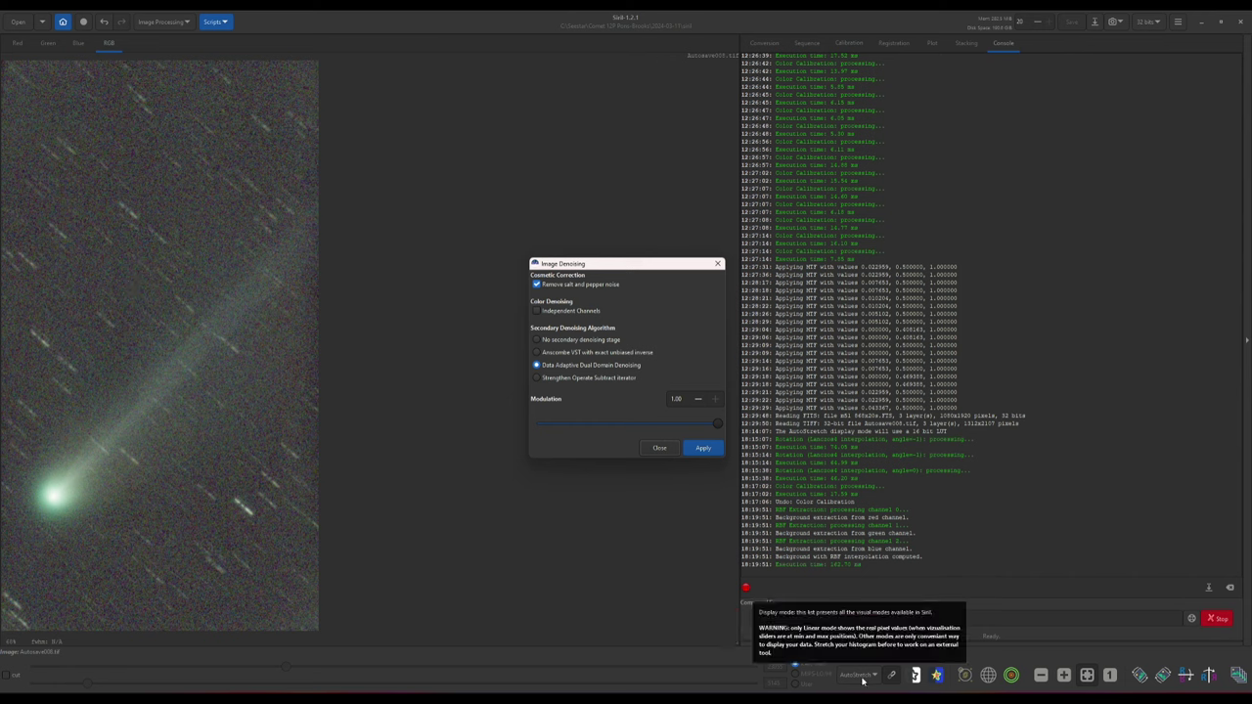
left_click(863, 675)
left_click(858, 574)
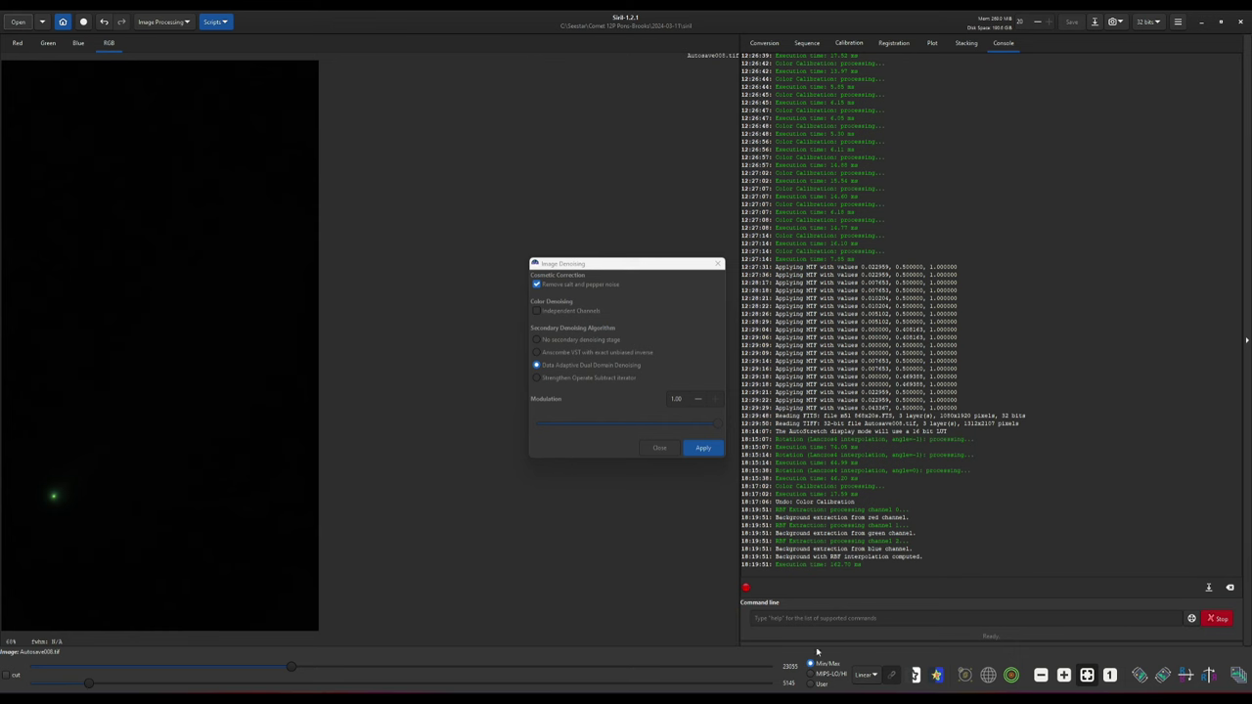
left_click(865, 675)
left_click(886, 634)
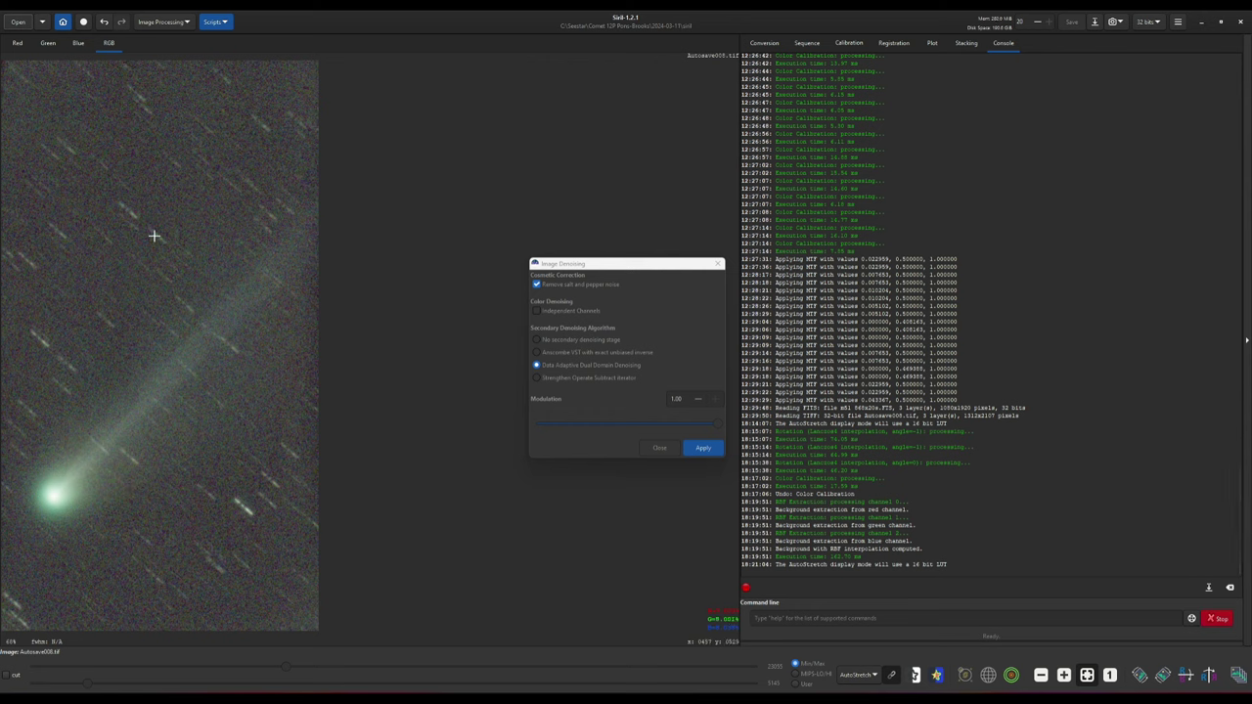
Apply denoising twice, lowering background noise to about 1.047e-004.
left_click(703, 450)
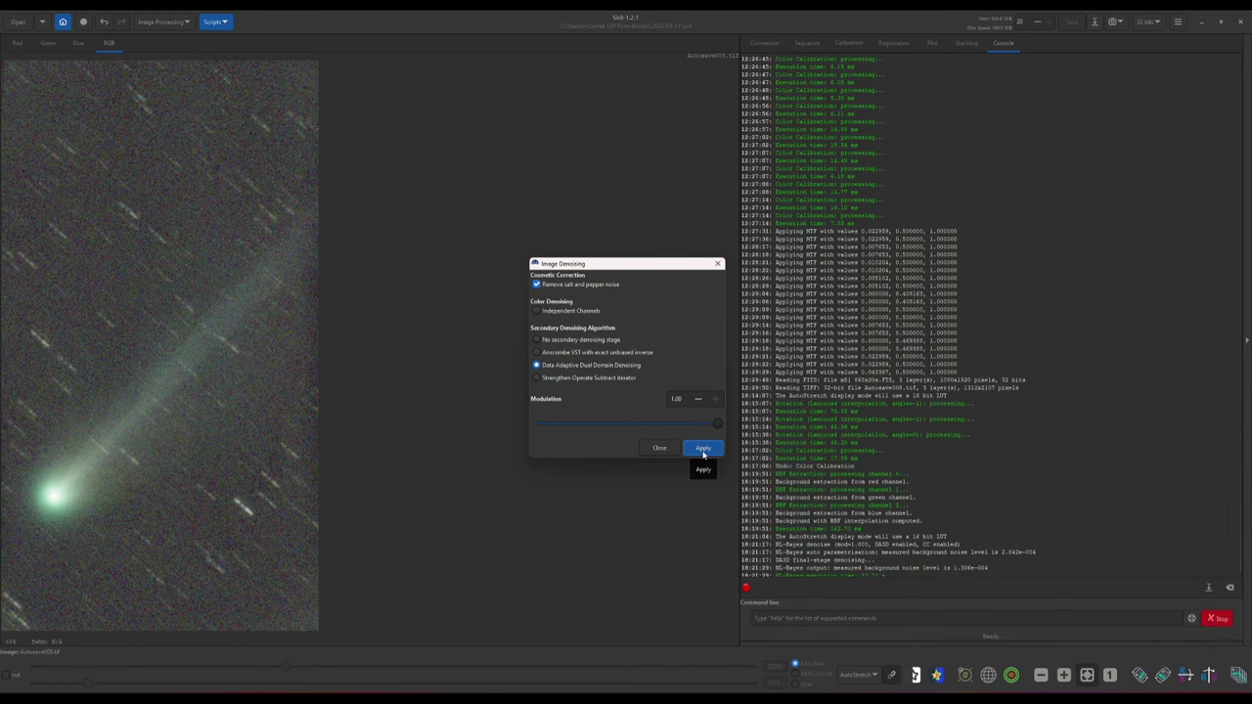
left_click(702, 450)
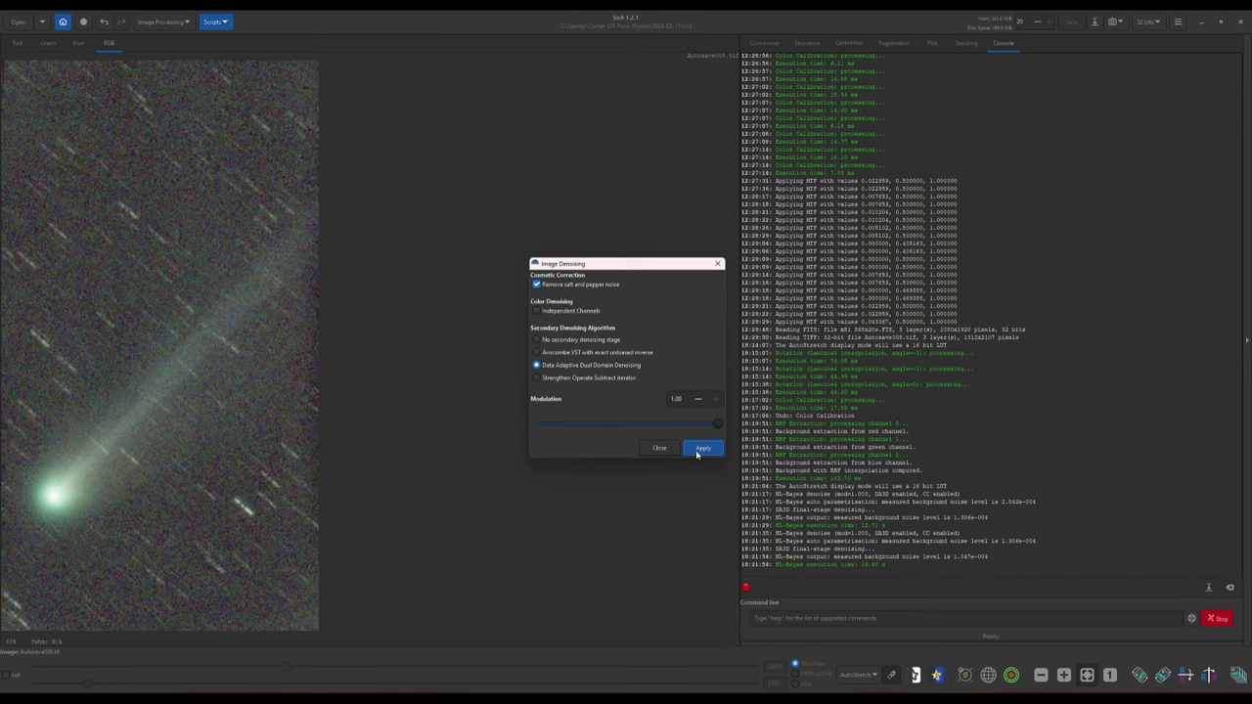
Run a third and fourth denoising pass to further reduce the background noise.
left_click(700, 449)
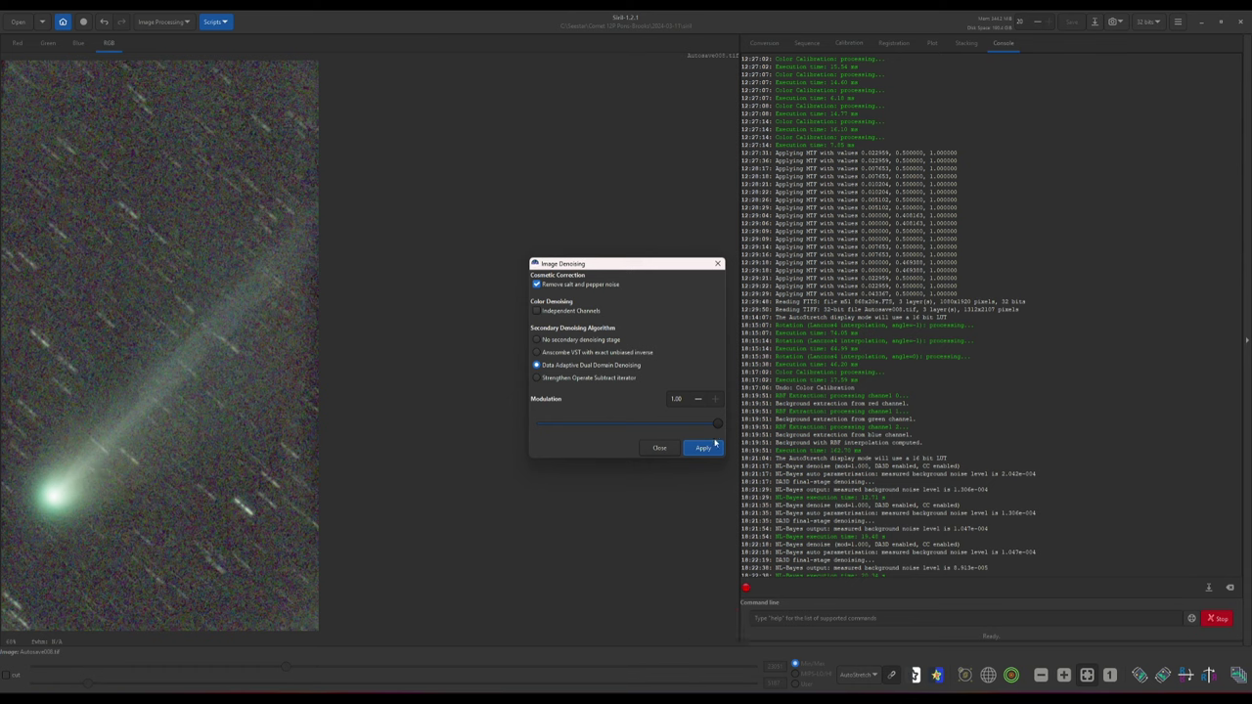
left_click(703, 447)
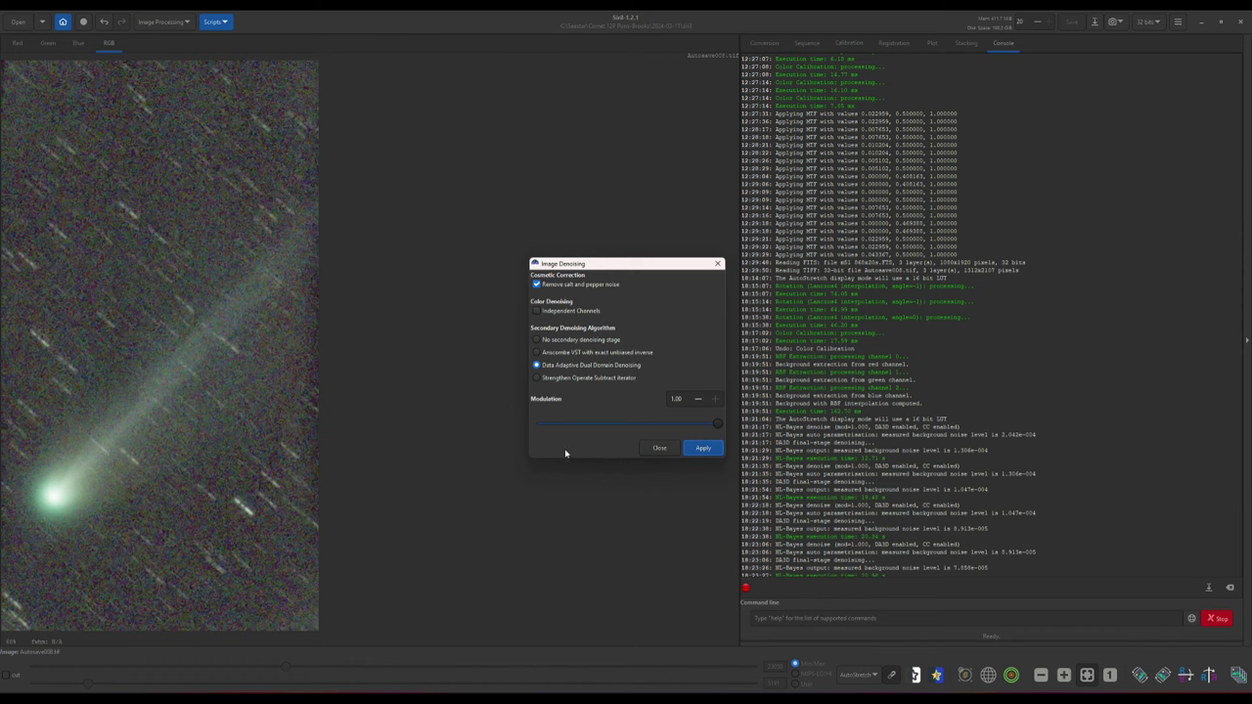
Close the denoising dialog, switch the display mode to Linear, and show Image Processing.
left_click(659, 447)
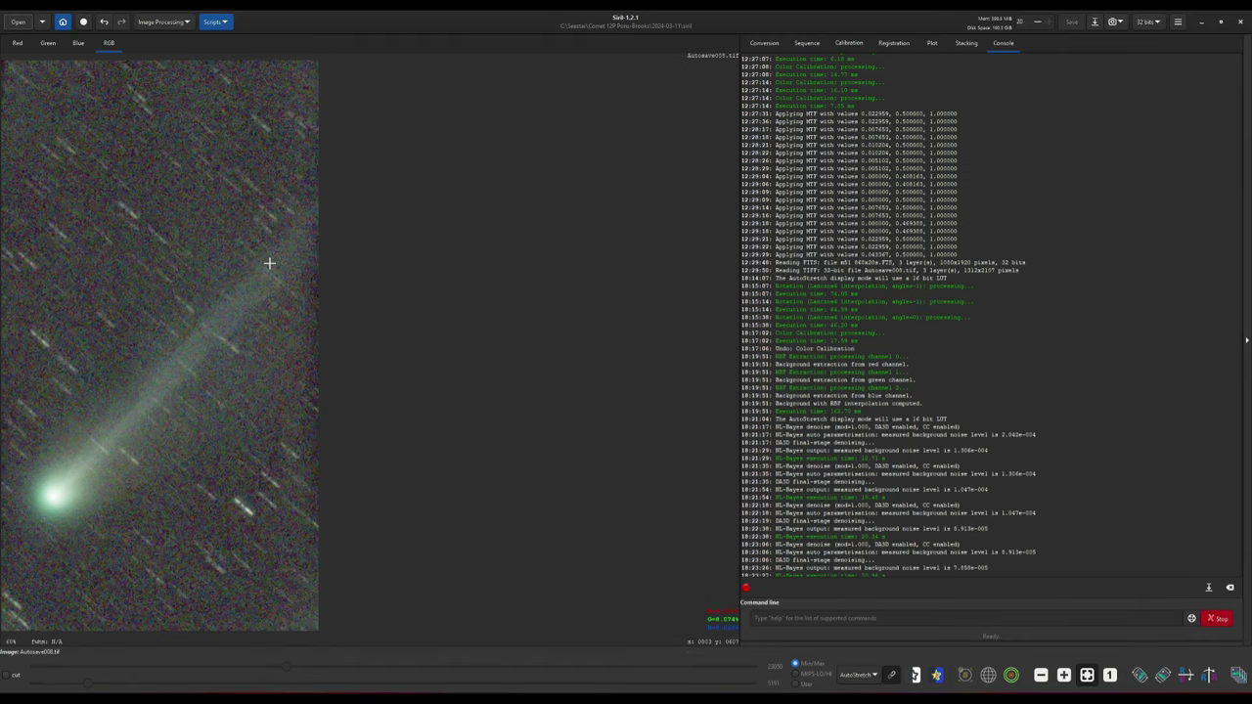
left_click(860, 676)
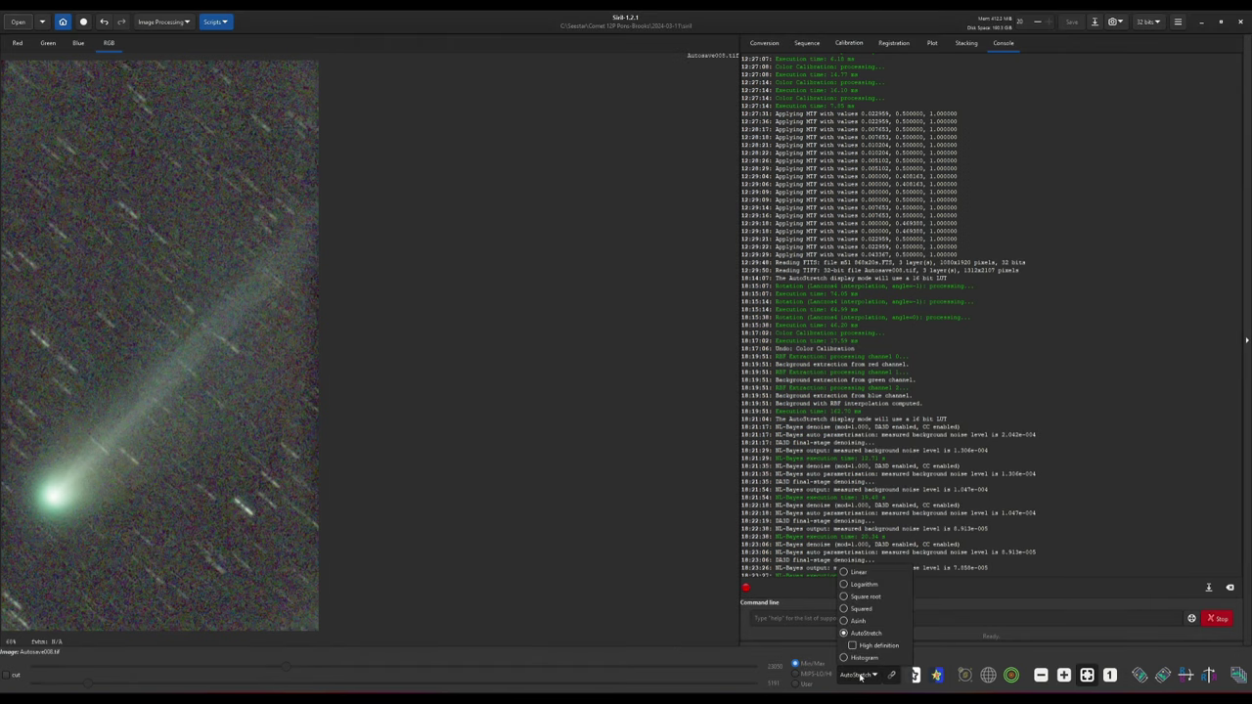
left_click(853, 571)
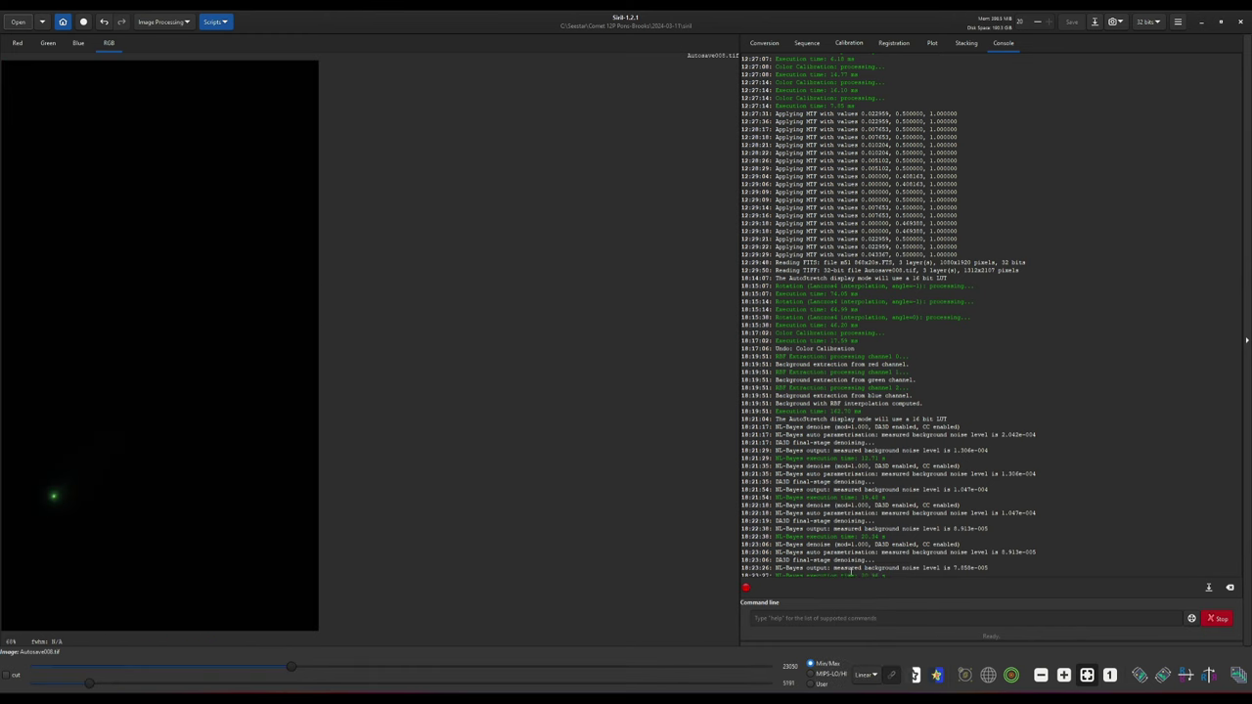
left_click(160, 22)
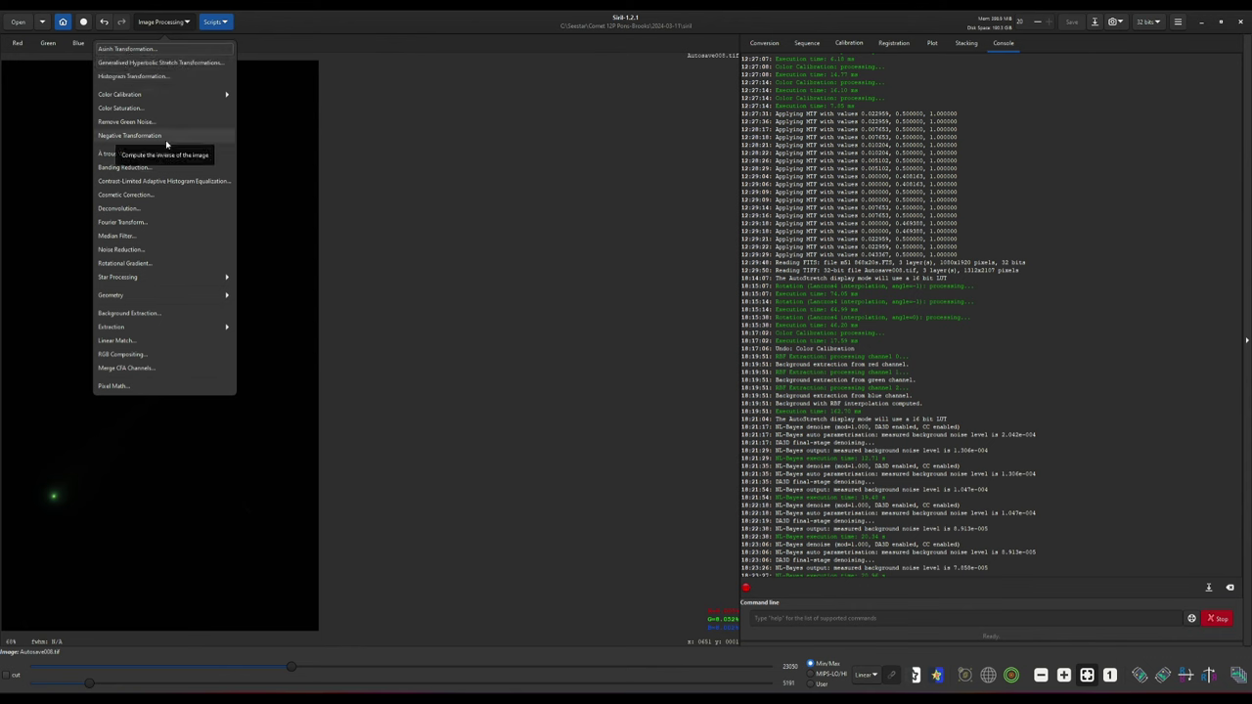
Set the asinh stretch factor to 181.6 and the black point to about 0.07207.
left_click(125, 49)
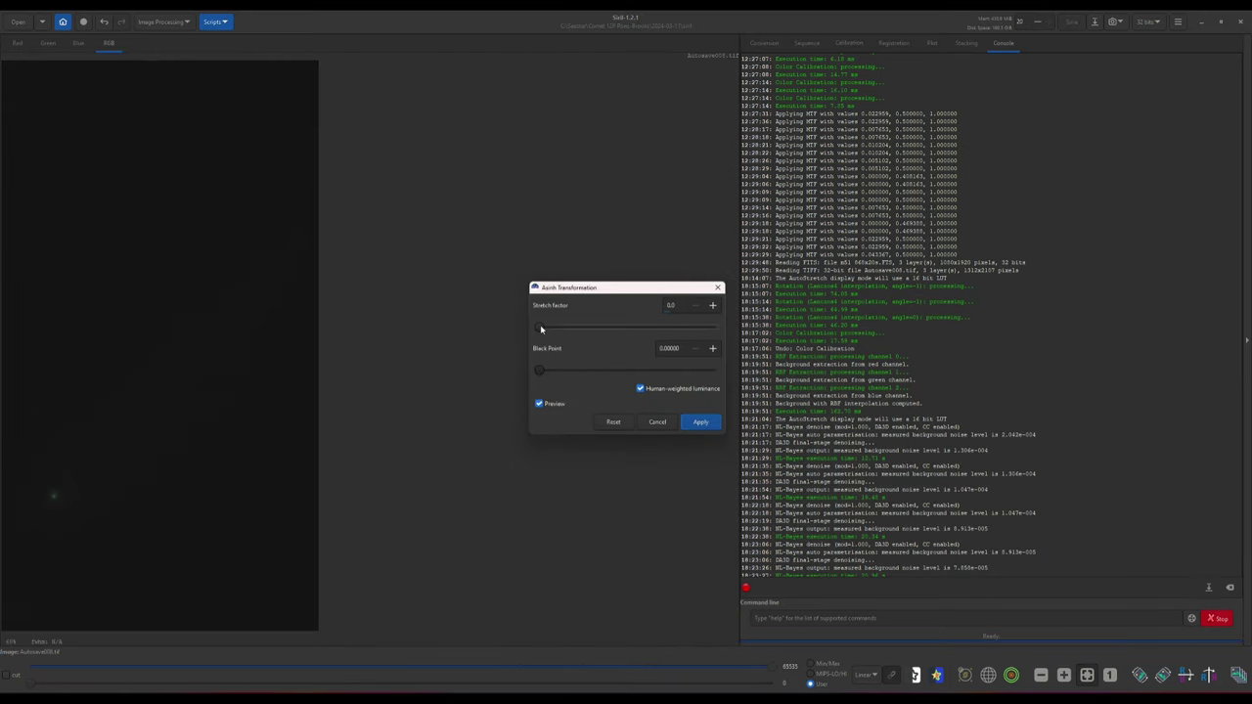
left_click_drag(542, 329, 572, 327)
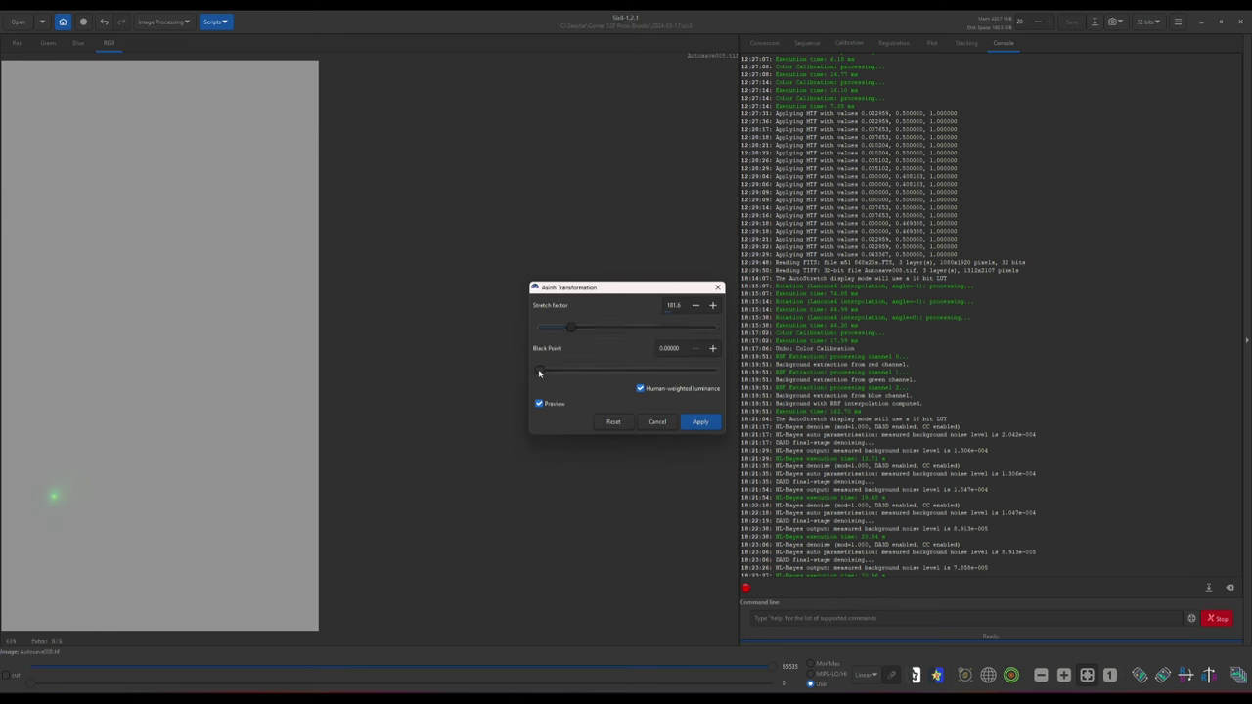
mouse_move(540, 372)
left_mouse_down()
mouse_move(615, 373)
mouse_move(543, 377)
left_mouse_up()
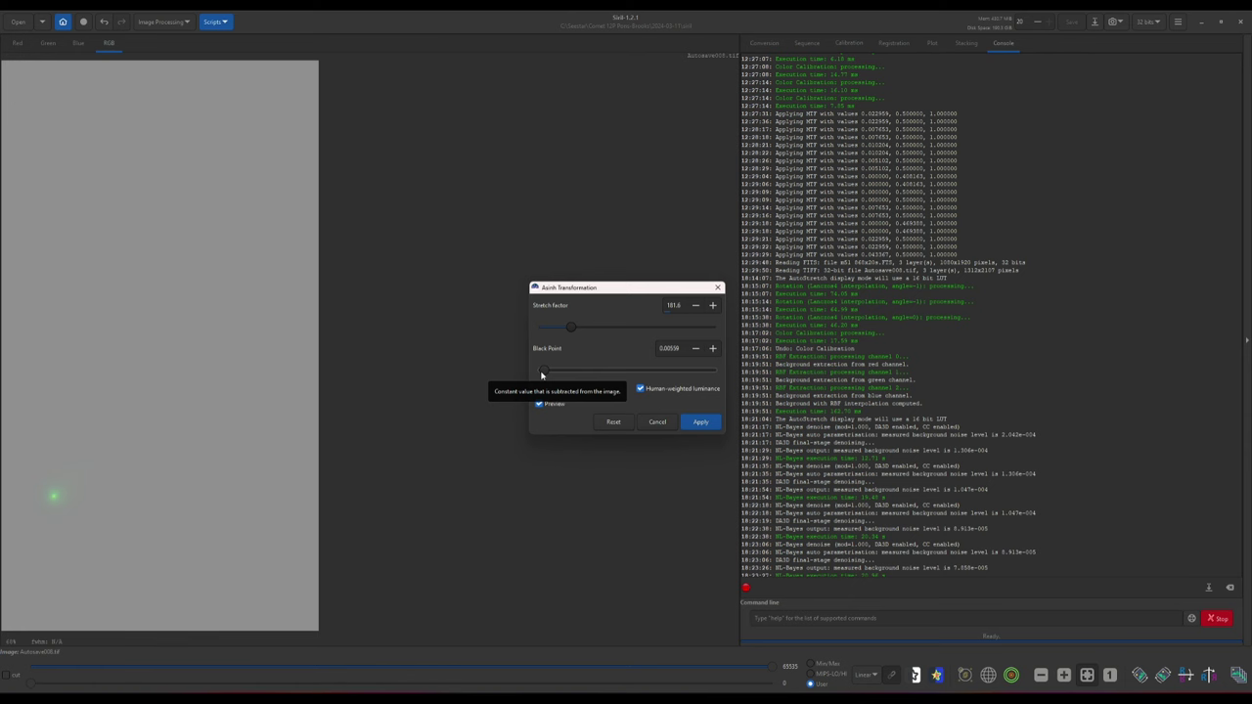
left_click_drag(542, 375, 591, 375)
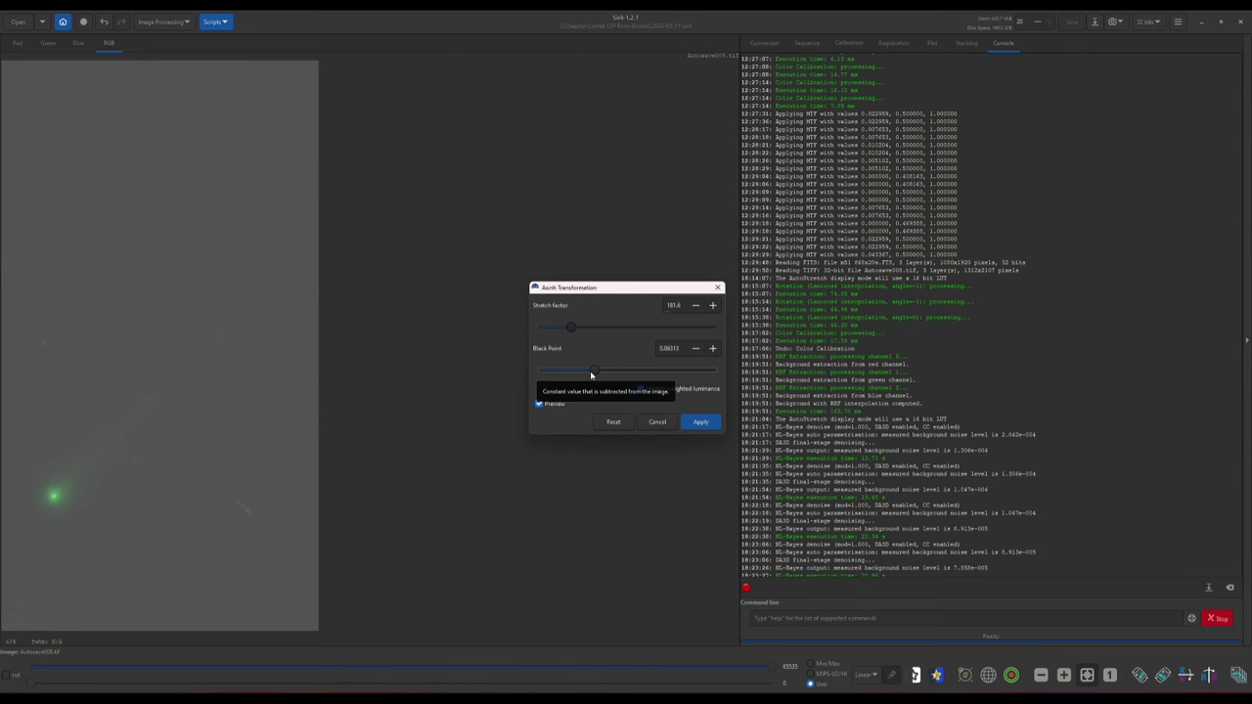
left_click_drag(591, 374, 604, 373)
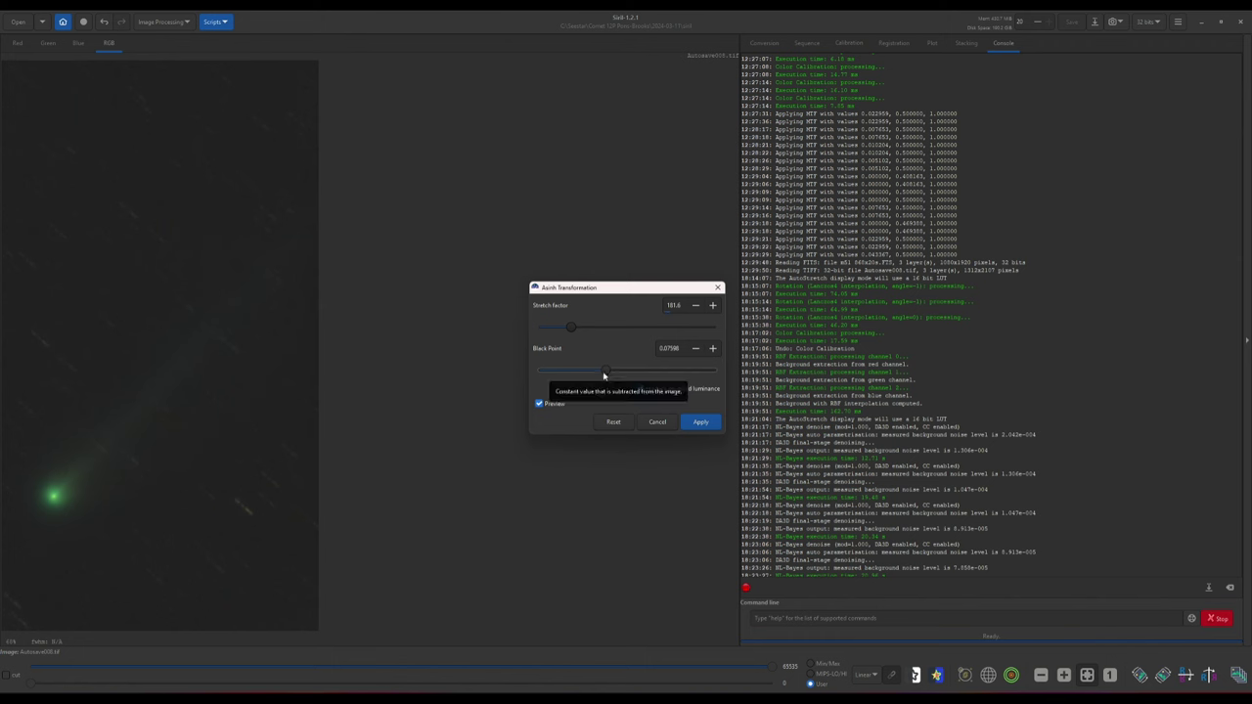
left_click_drag(606, 375, 614, 375)
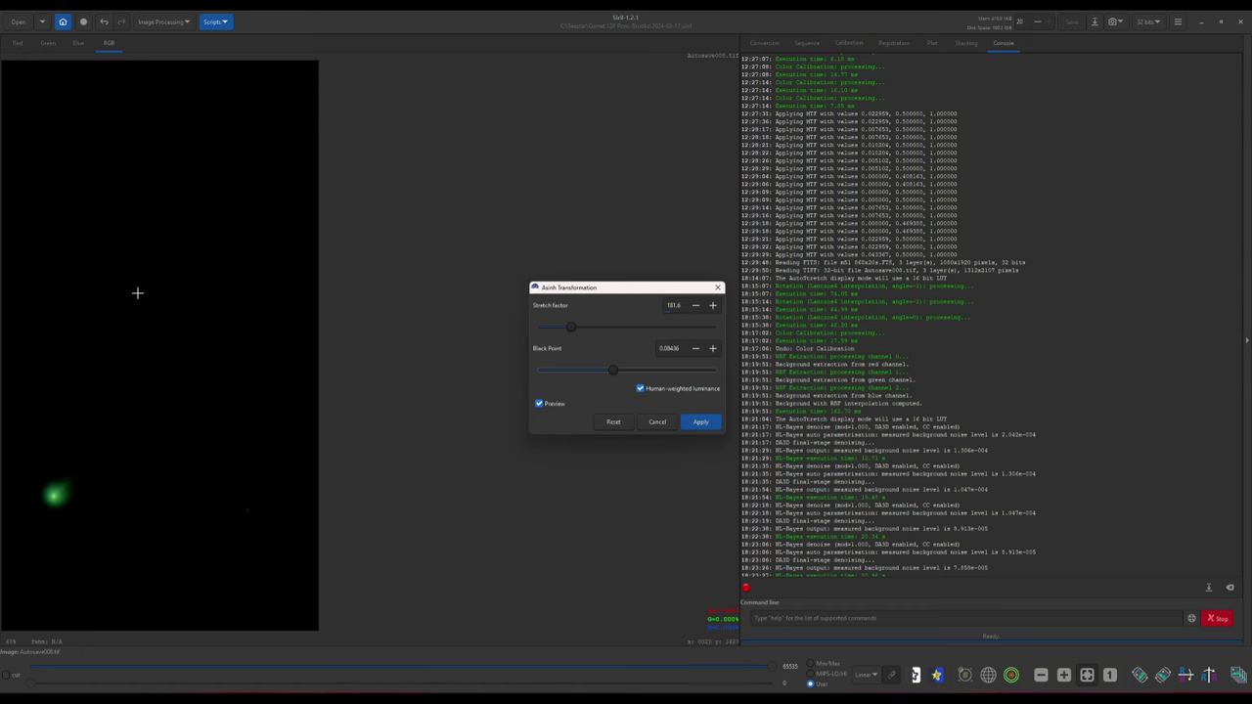
left_click_drag(610, 369, 601, 371)
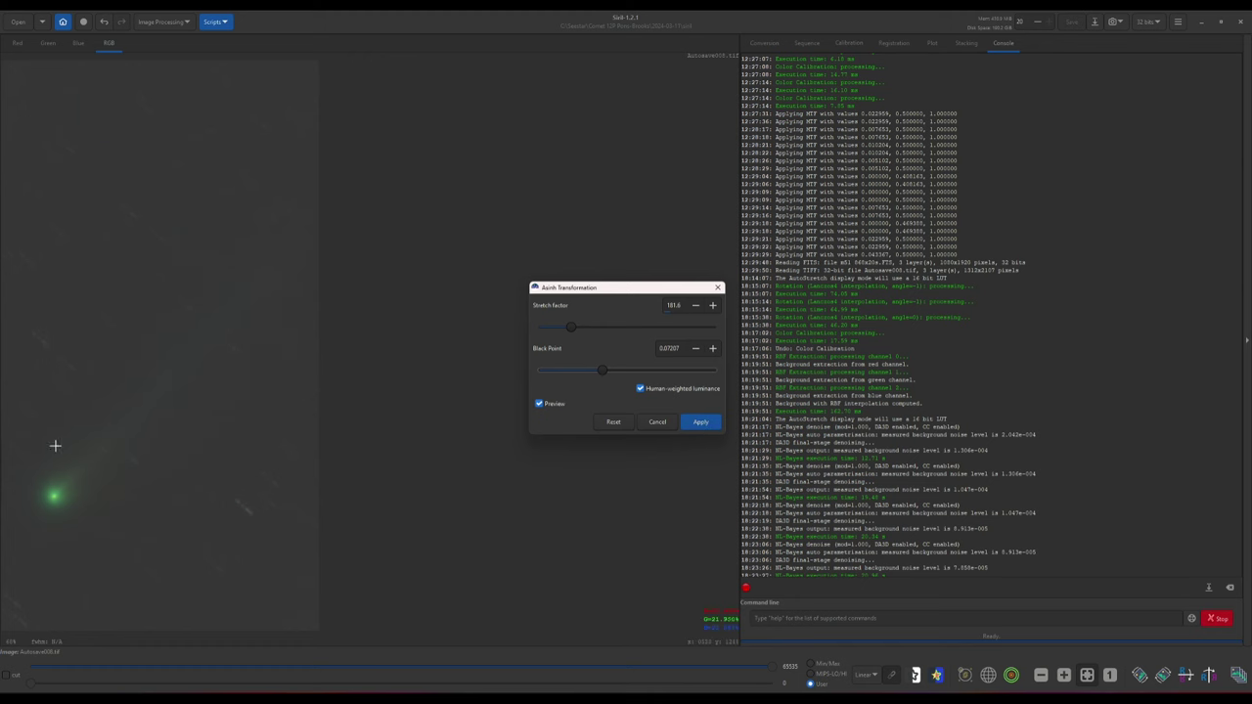
Apply the asinh stretch, then open Histogram Transformation and move its dialog left.
left_click(702, 423)
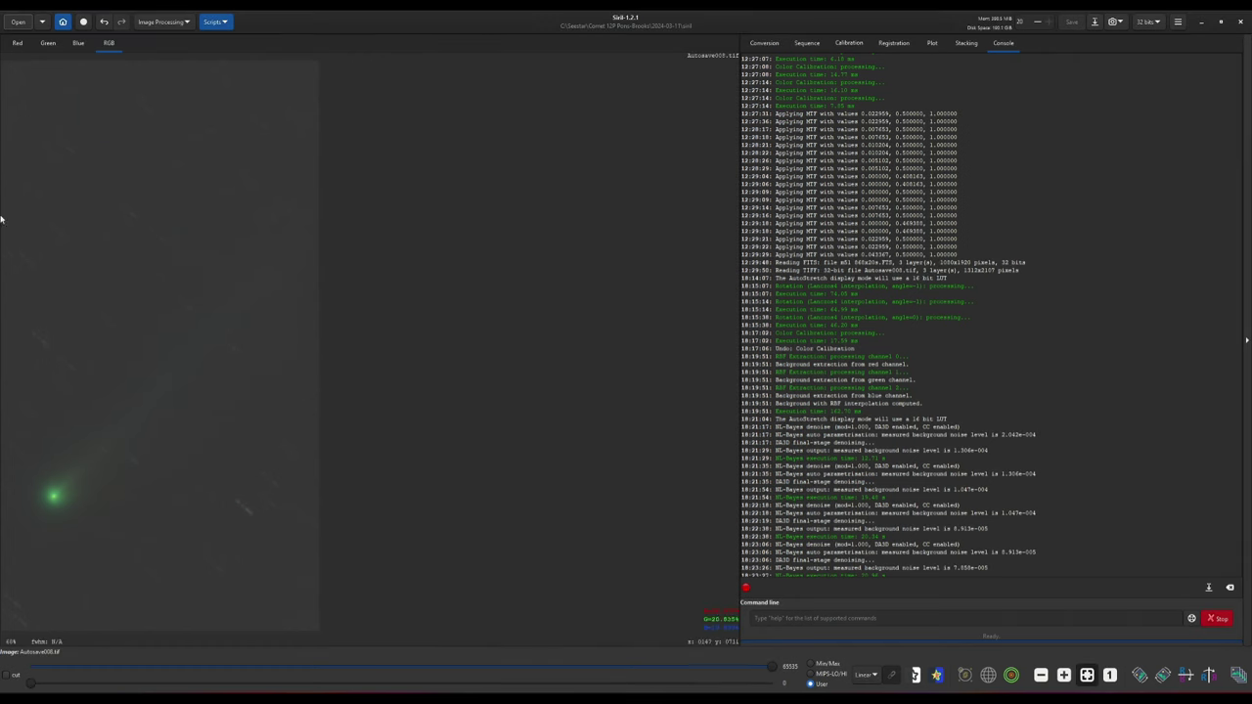
left_click(168, 23)
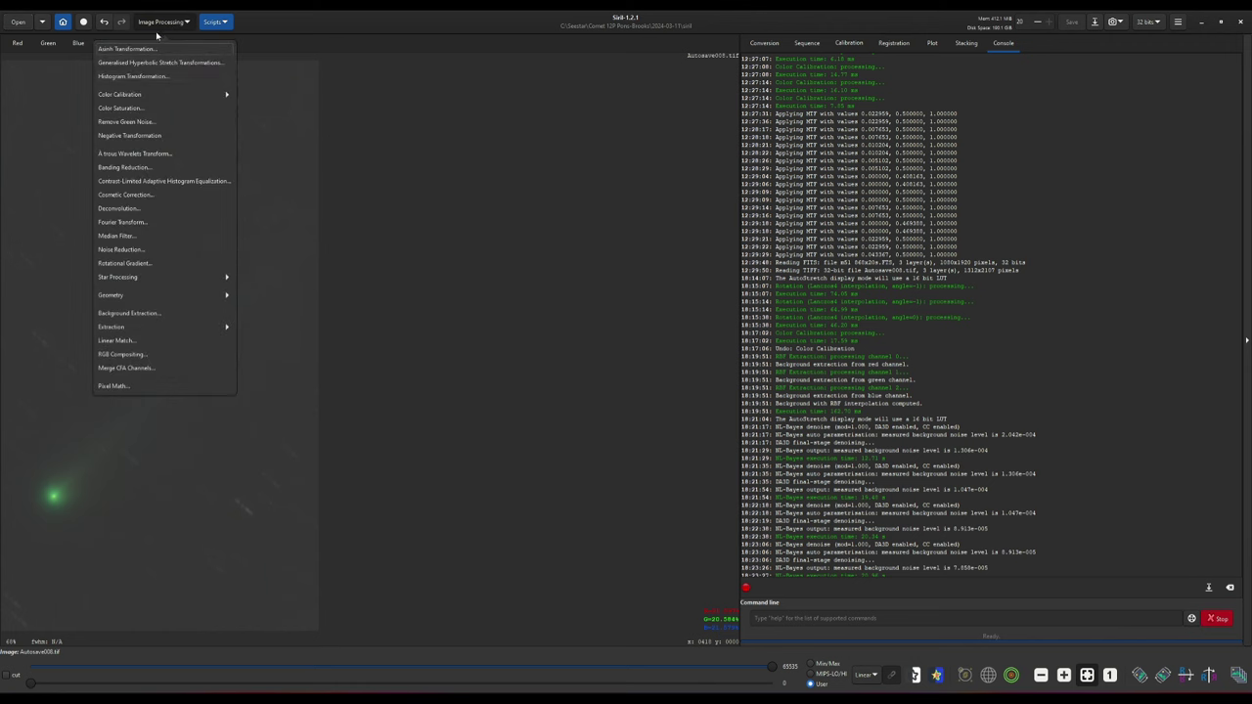
left_click(125, 79)
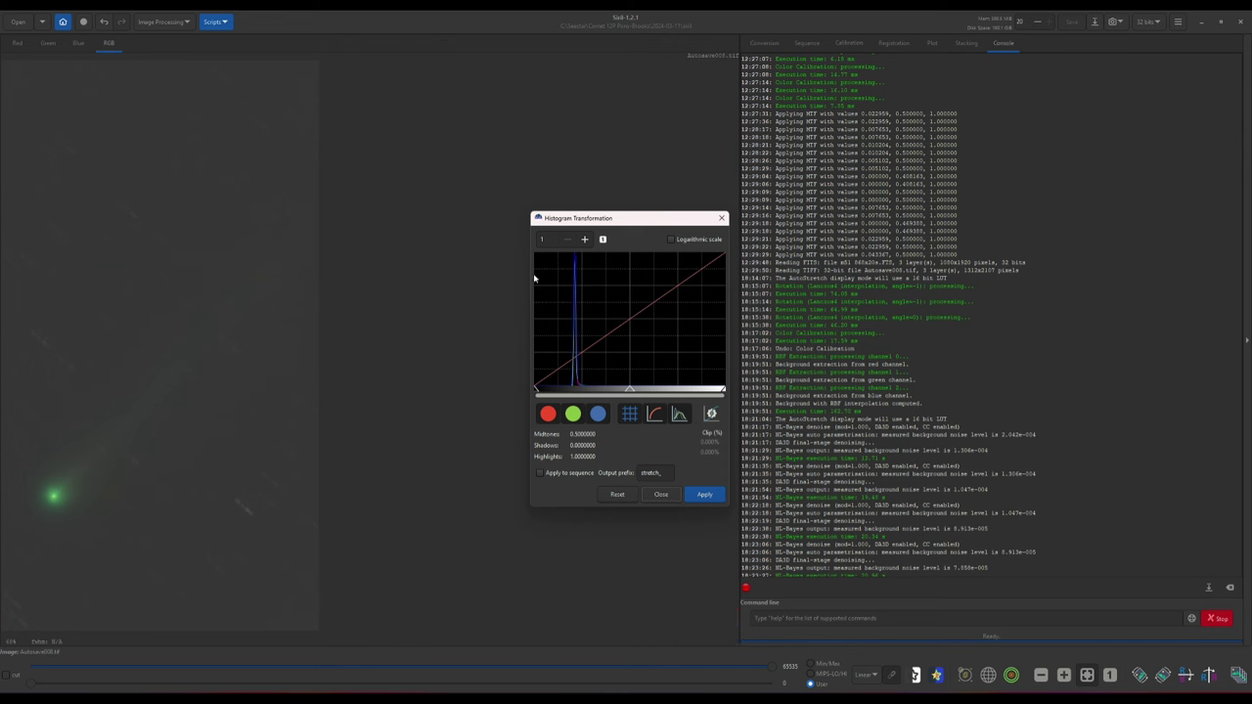
left_click_drag(563, 221, 434, 194)
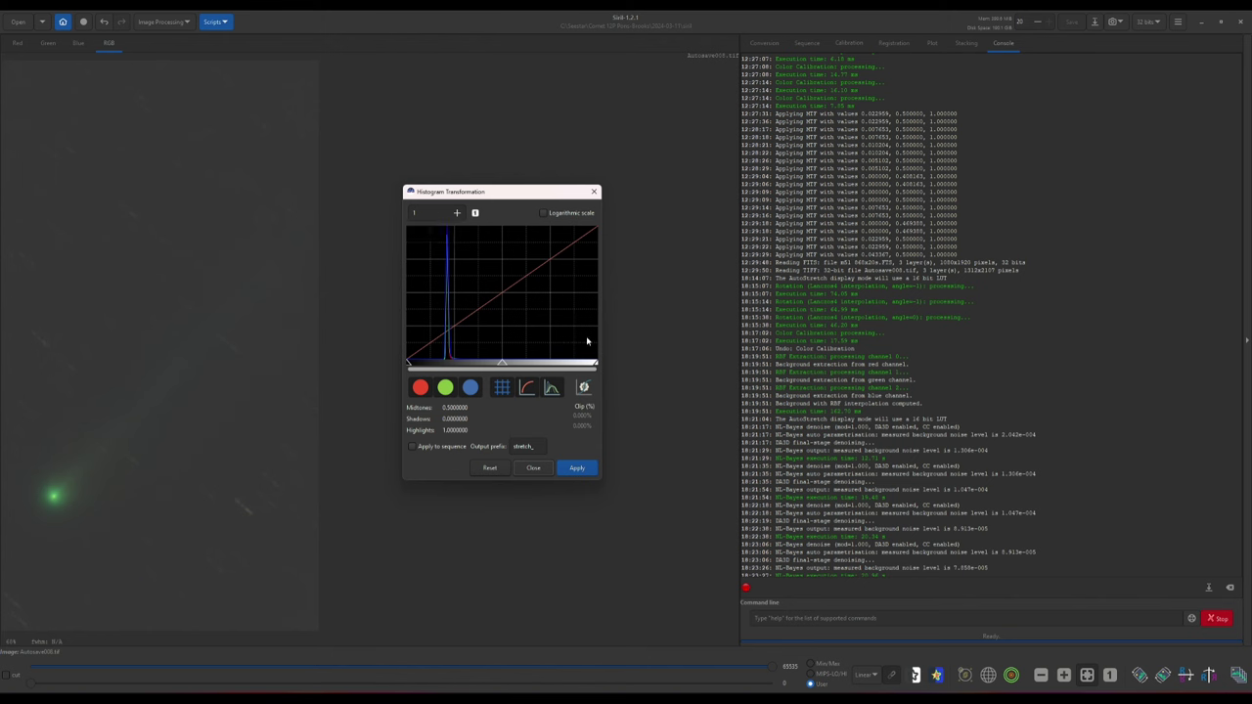
mouse_move(629, 682)
Raise the shadows level and apply it to darken the background.
left_click_drag(408, 364, 425, 365)
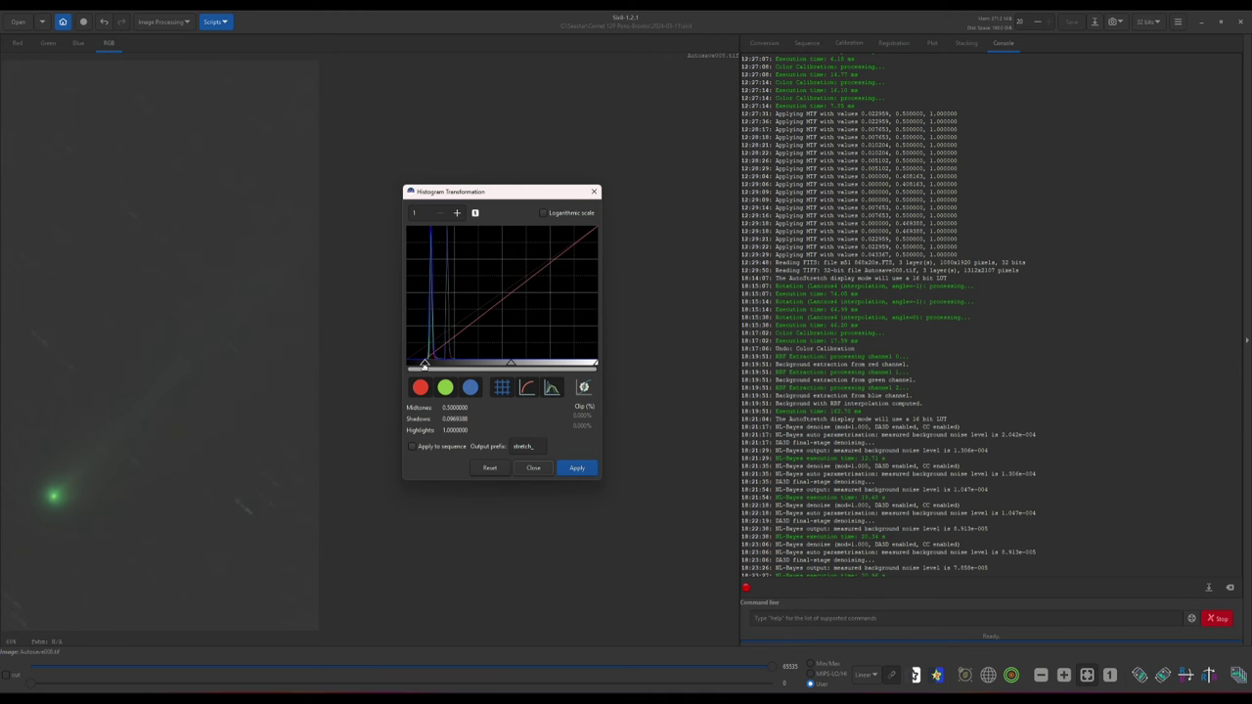
left_click_drag(424, 364, 425, 365)
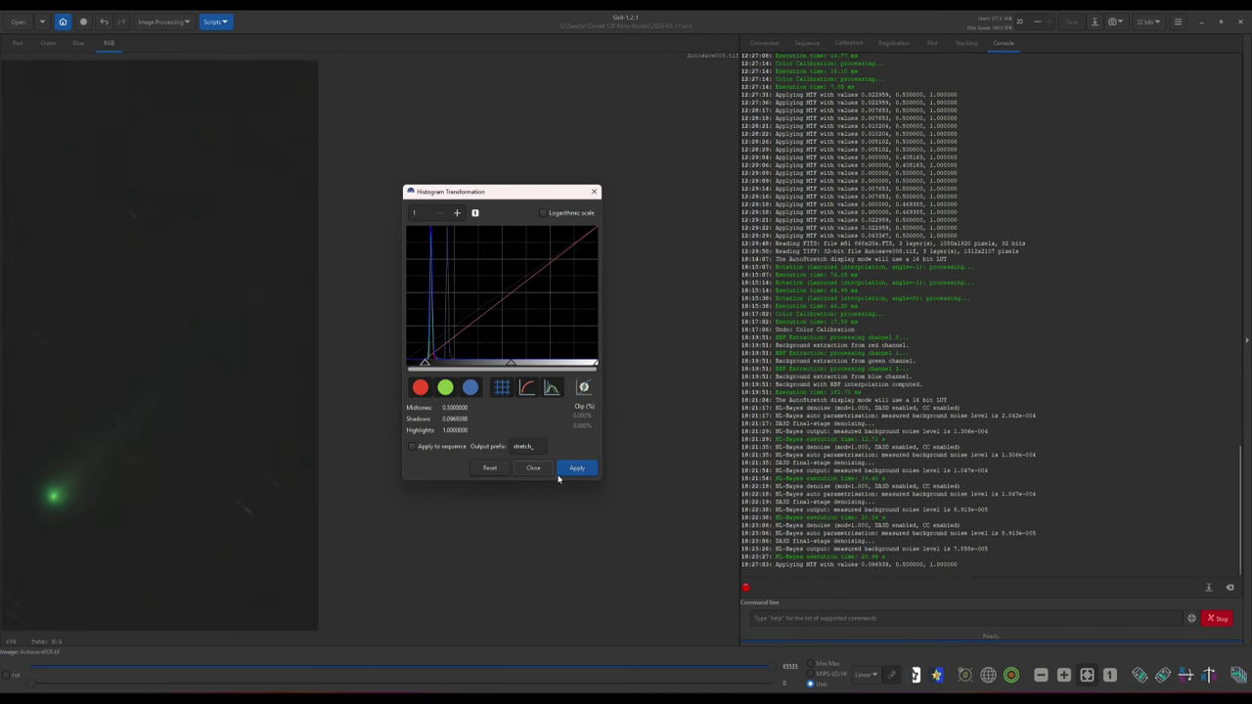
left_click(573, 470)
left_click(575, 468)
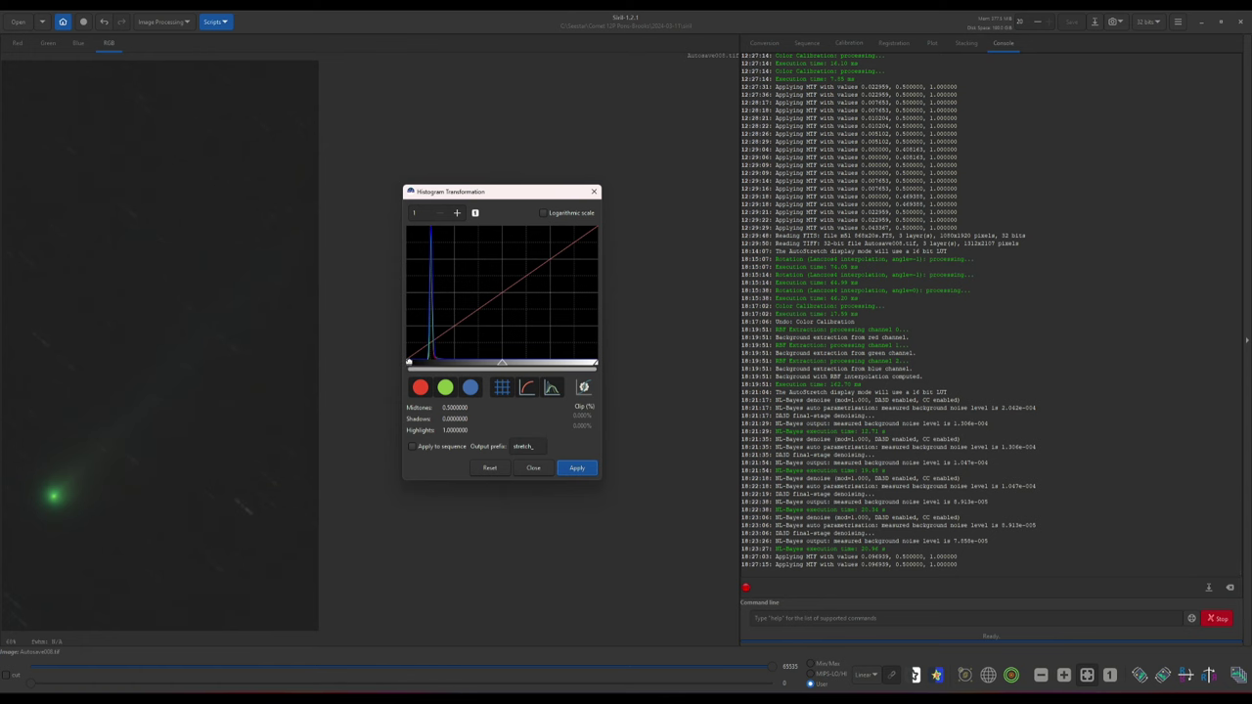
Apply two more small shadow clips, then preview midtones lowered to 0.2959184.
left_click_drag(409, 363, 418, 363)
left_click(577, 467)
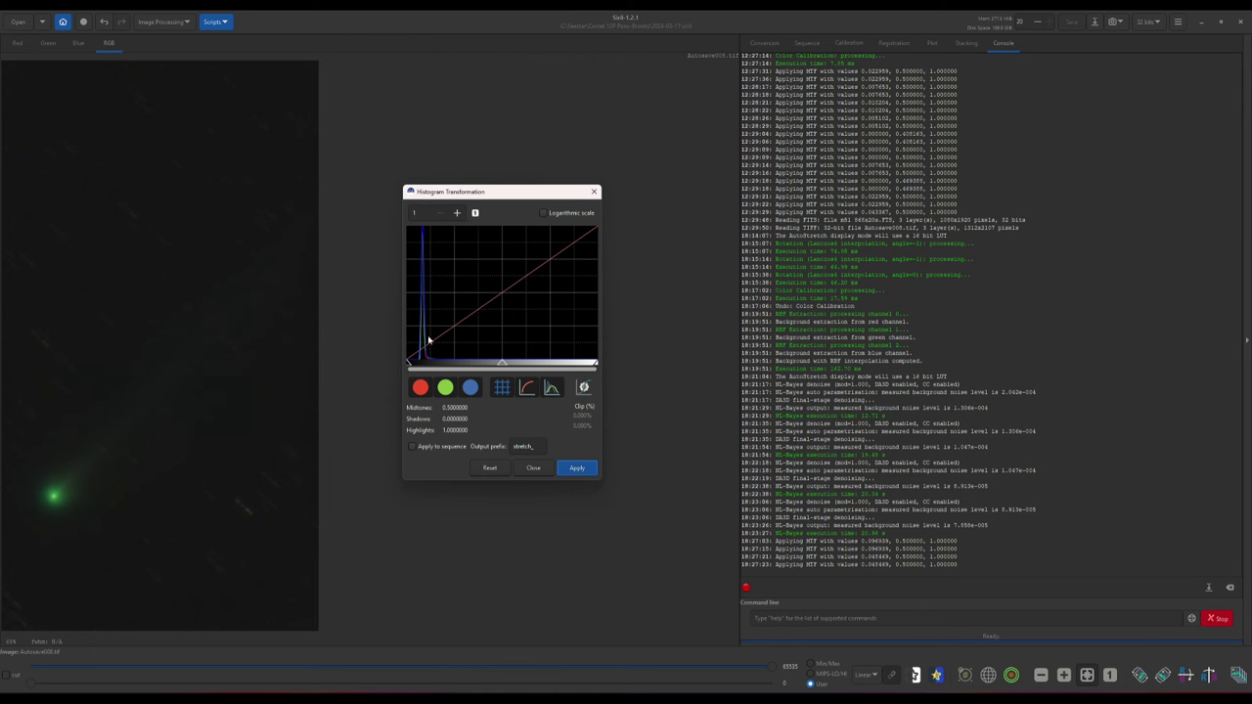
left_click_drag(409, 363, 412, 363)
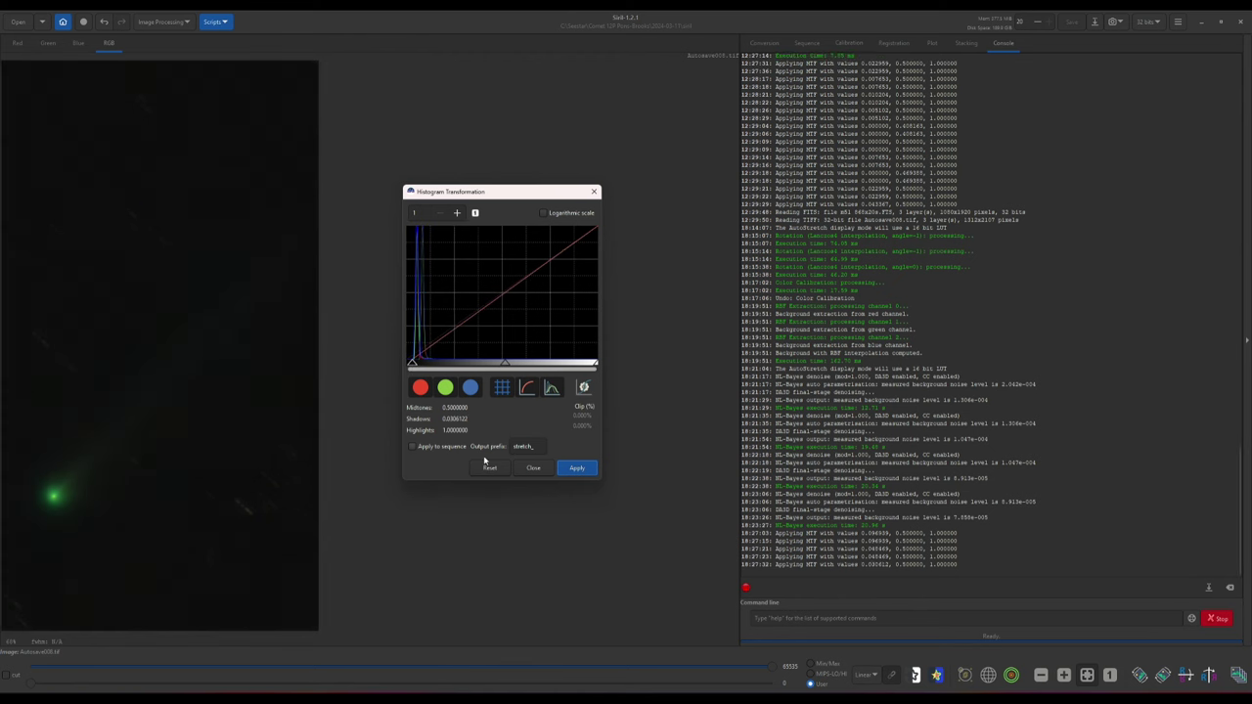
left_click(577, 468)
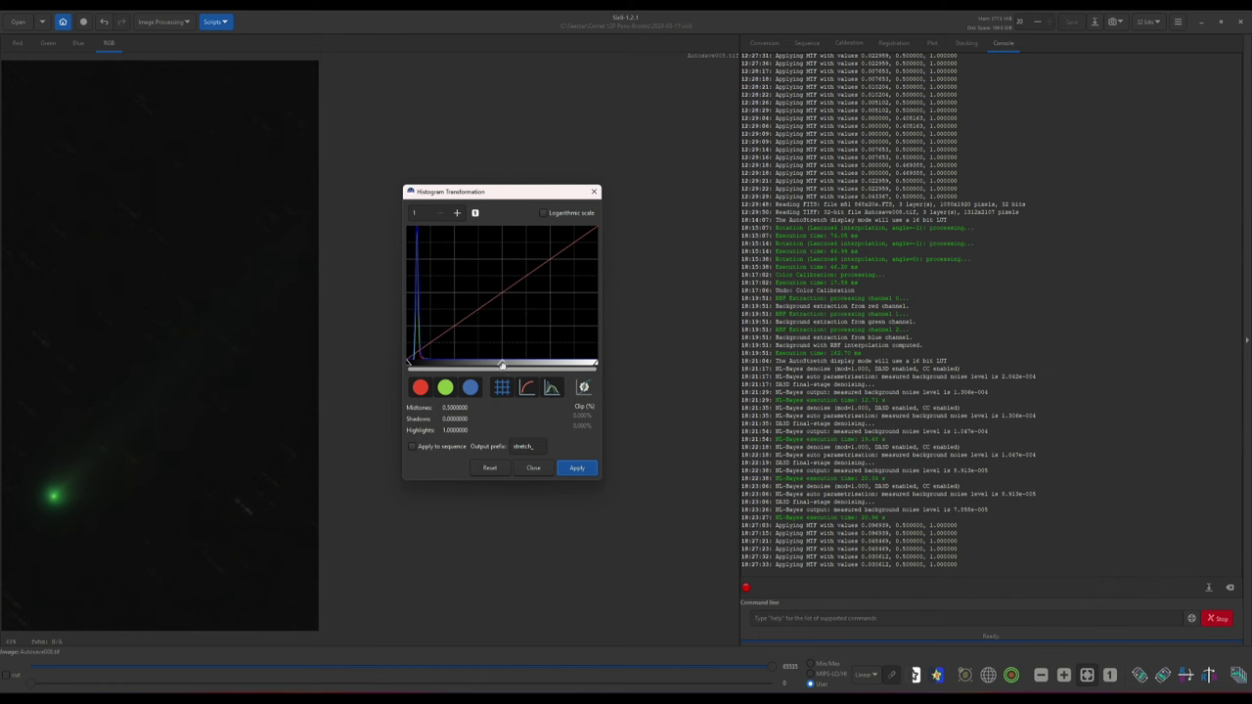
left_click_drag(501, 365, 463, 365)
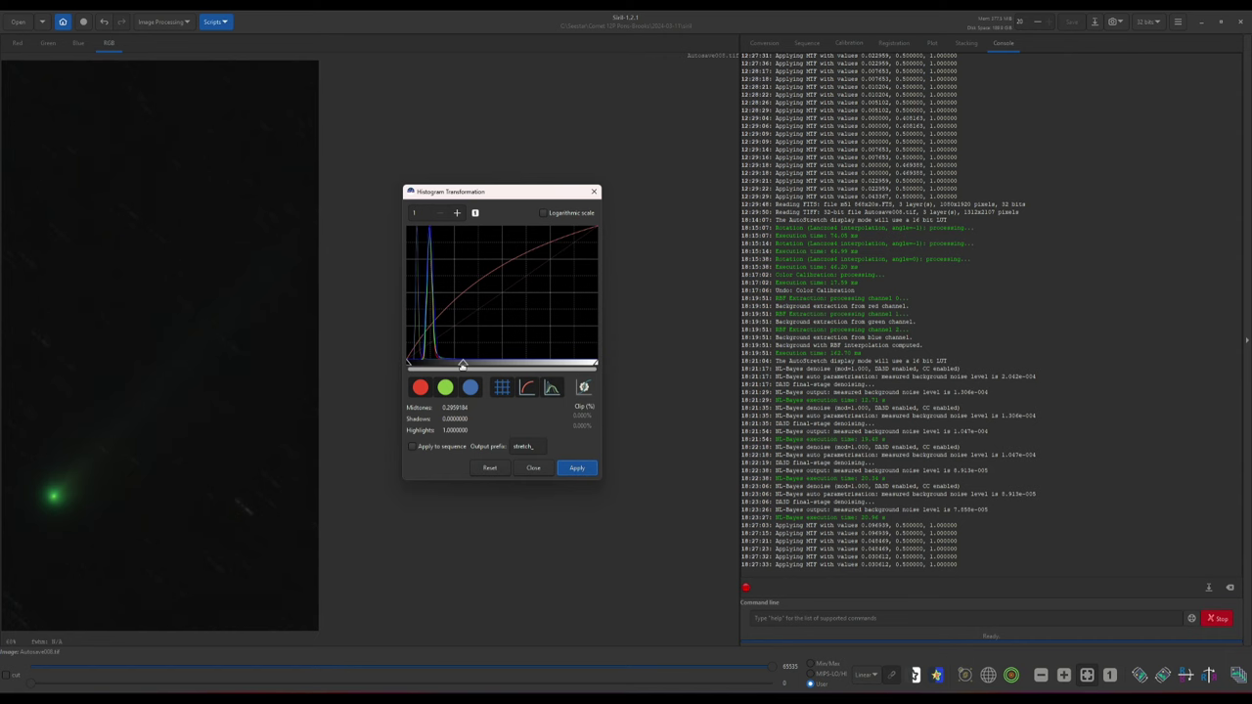
Preview a stronger midtones stretch of 0.0994898 to reveal the comet's faint tail.
left_click_drag(463, 365, 463, 365)
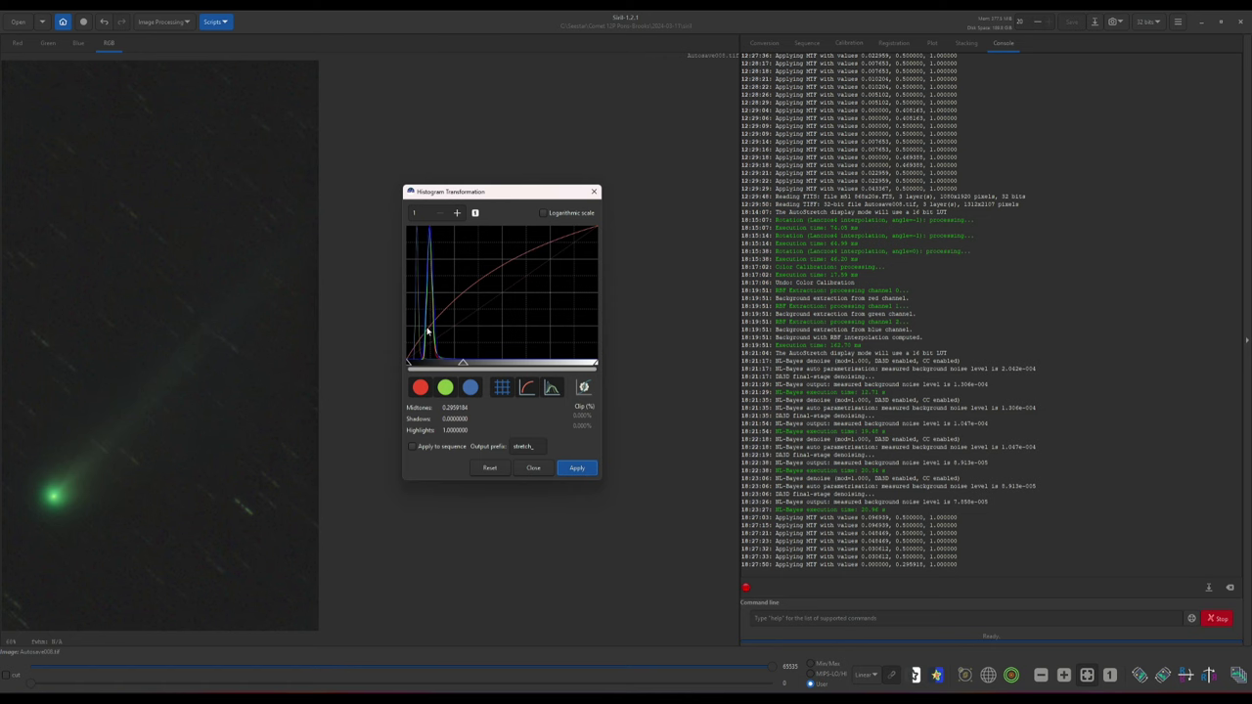
left_click(426, 309)
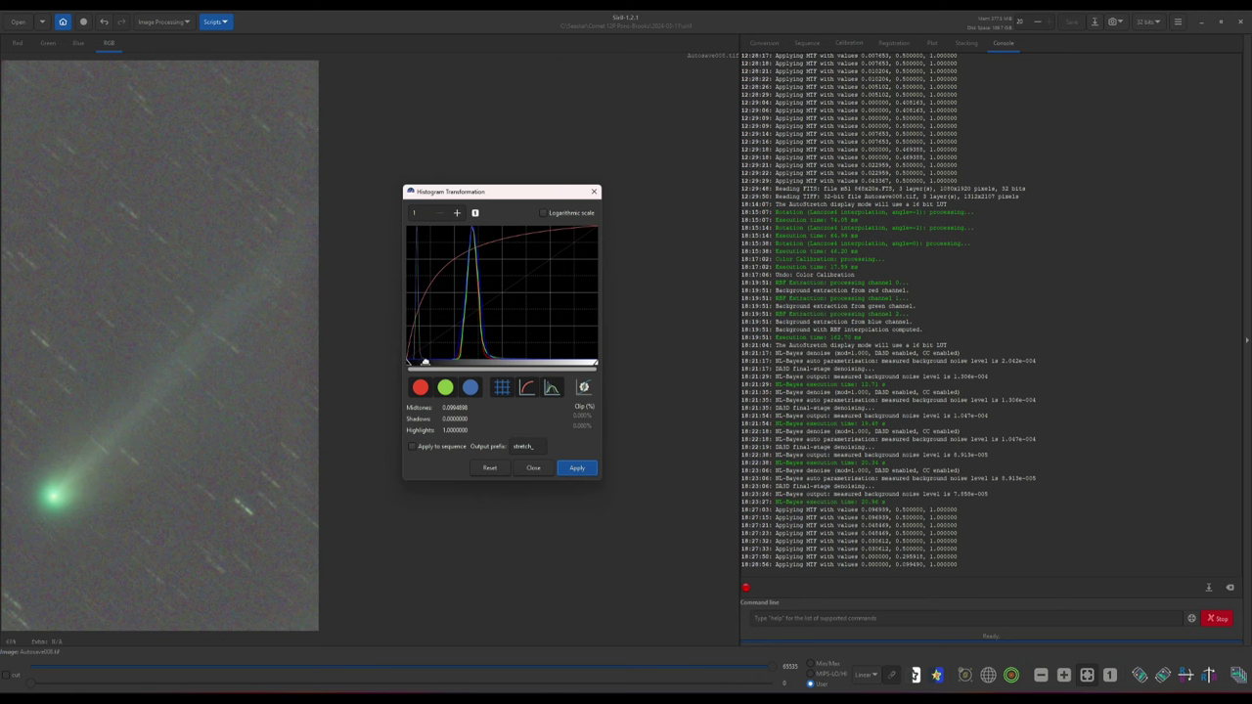
Ease the midtones back and apply it, then clip the darkest shadows and apply.
left_click_drag(424, 363, 469, 363)
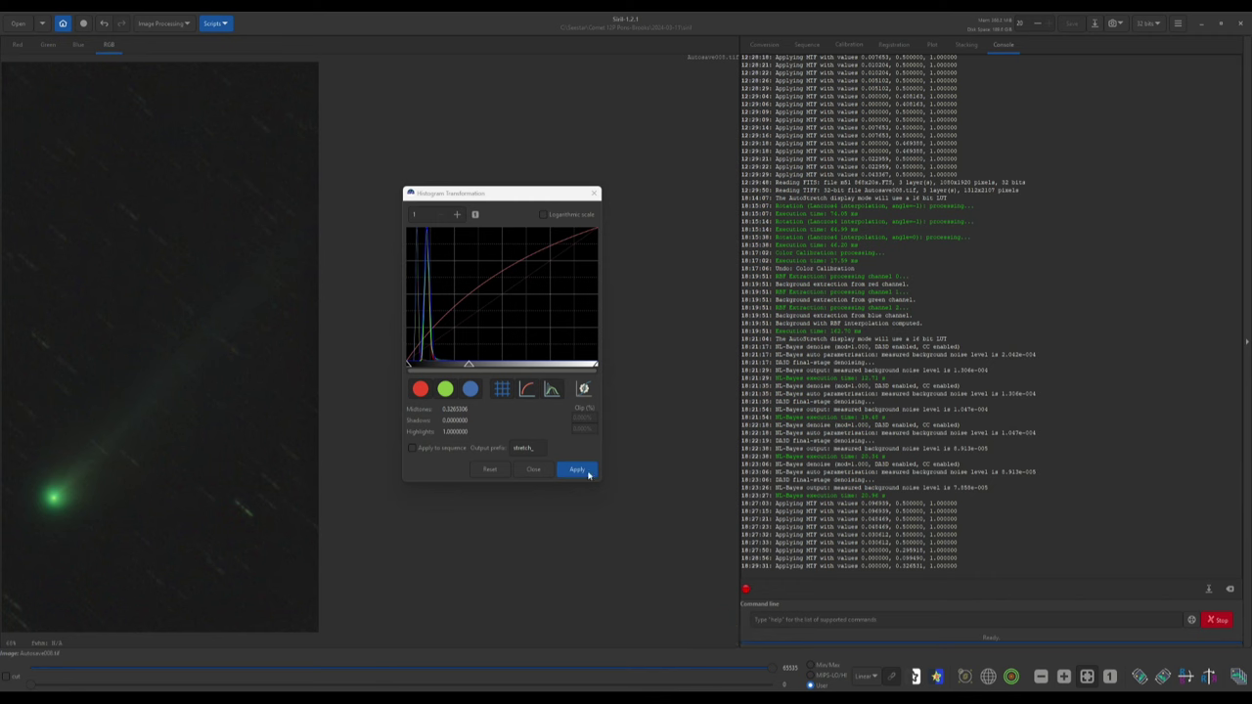
left_click(579, 470)
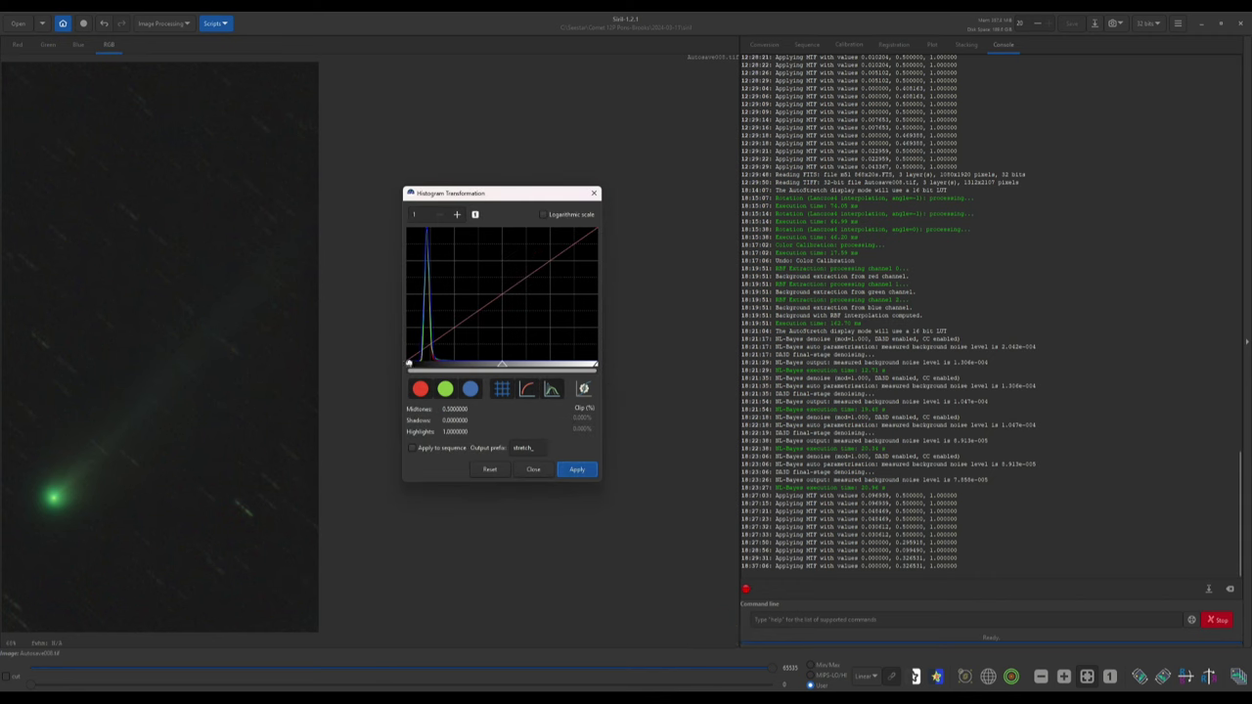
left_click_drag(409, 366, 415, 366)
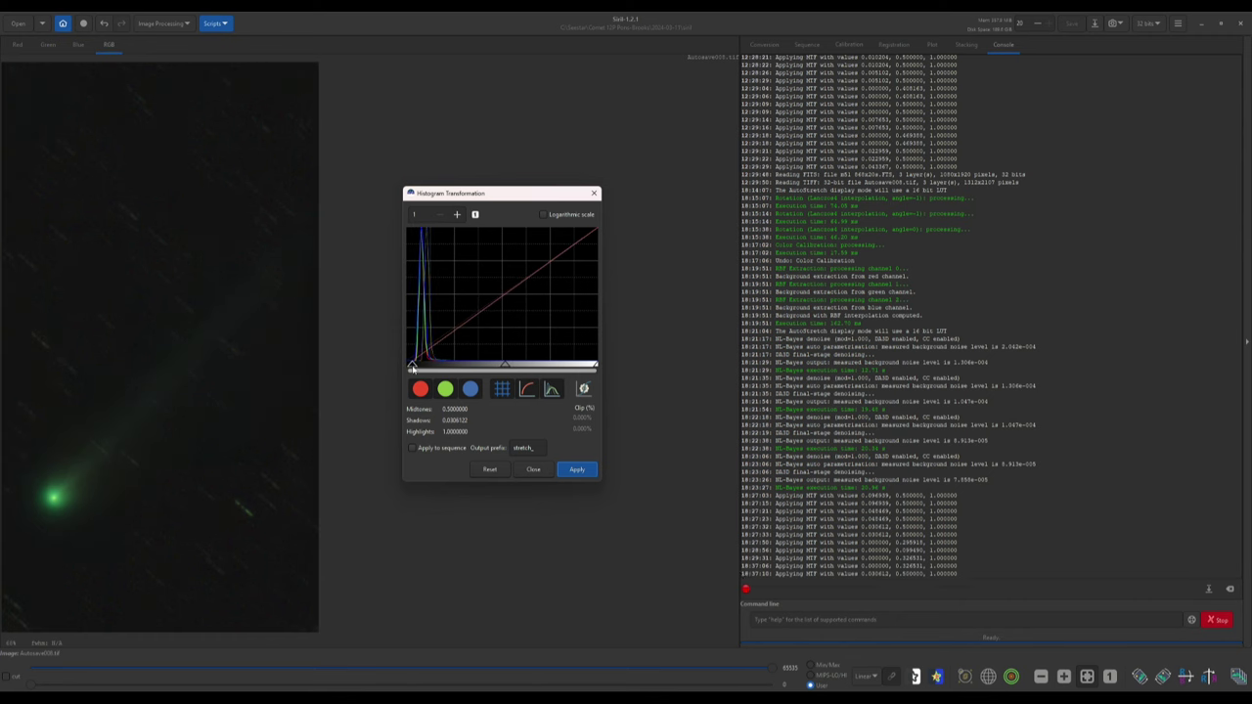
left_click(577, 470)
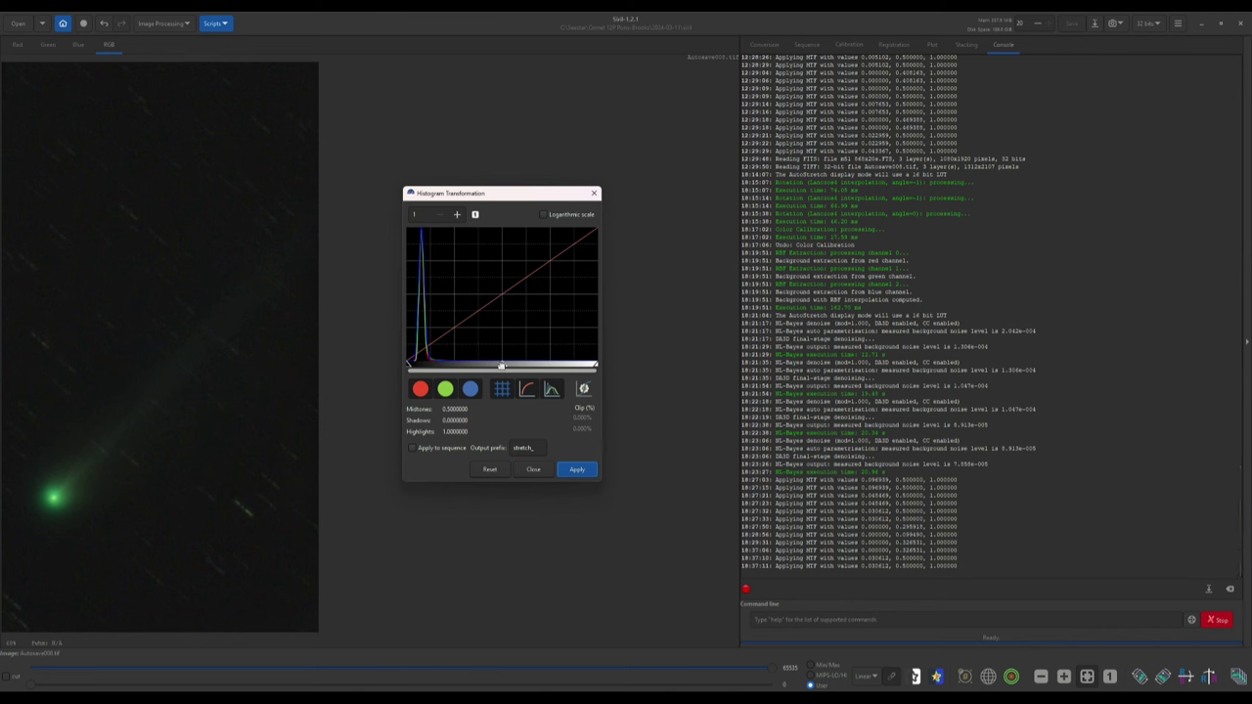
Alternate applied midtones boosts and black-point clips, reaching shadows at 0.007653.
left_click_drag(500, 365, 476, 365)
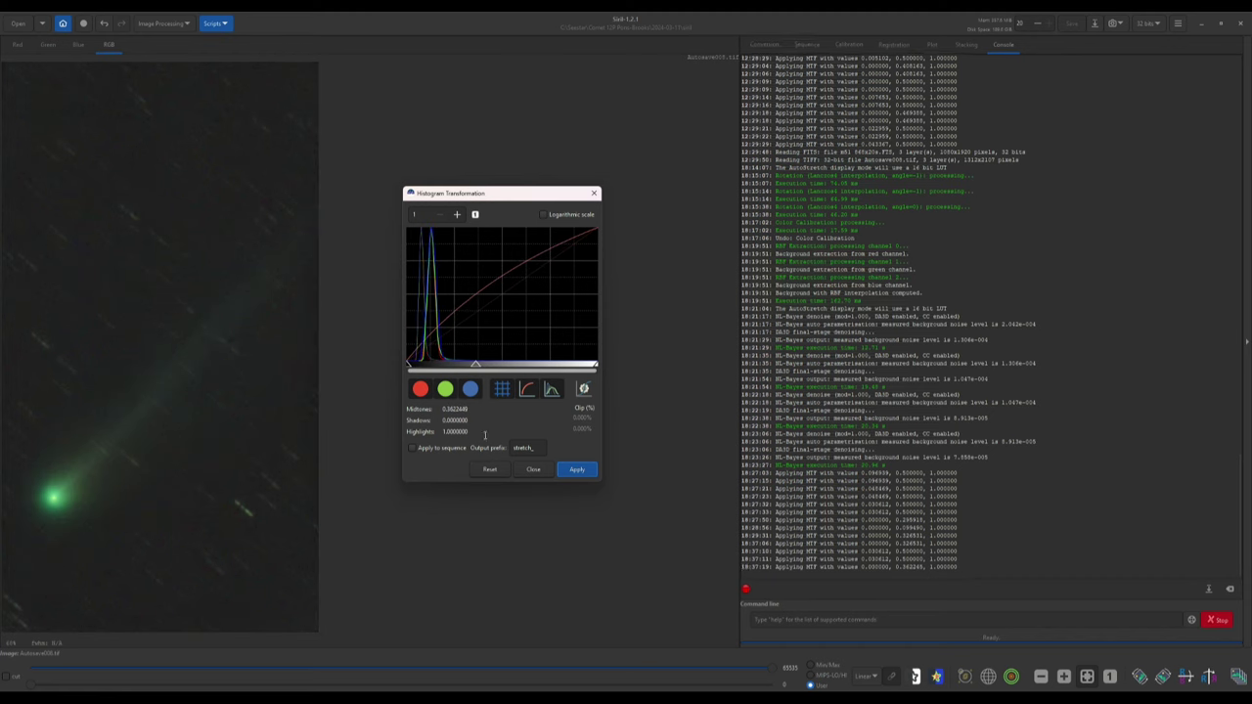
left_click(576, 471)
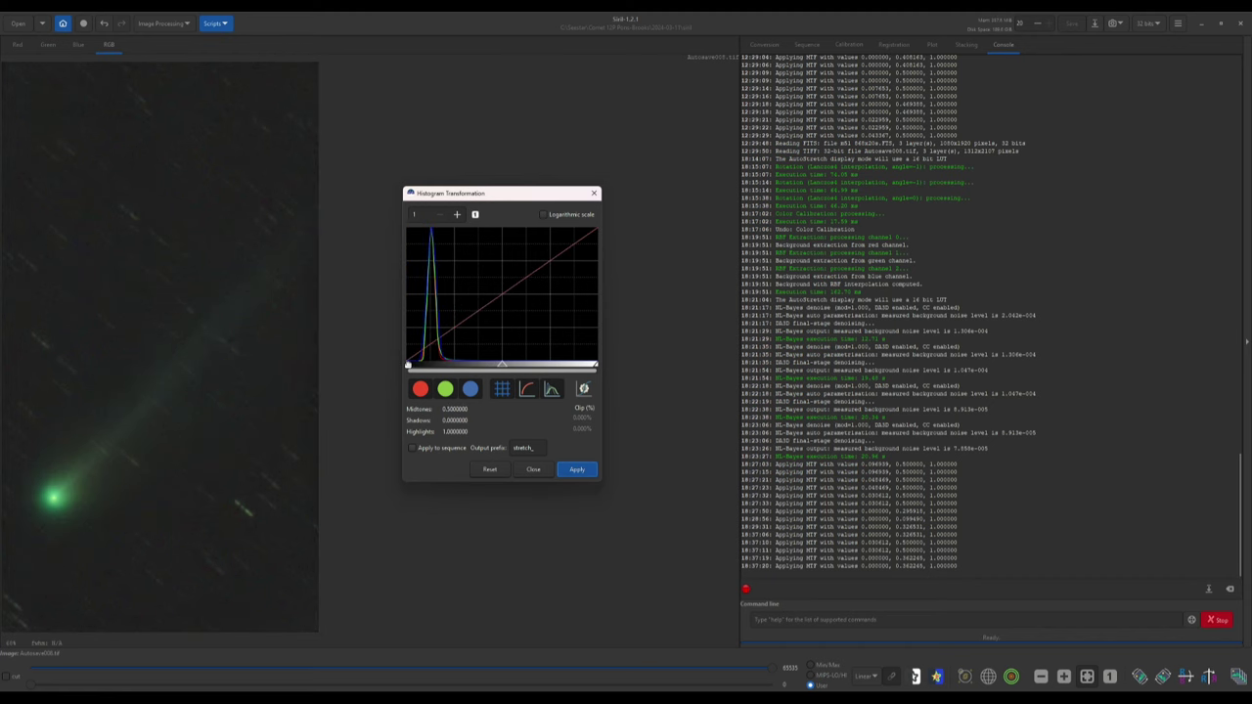
left_click_drag(409, 366, 414, 366)
left_click(576, 473)
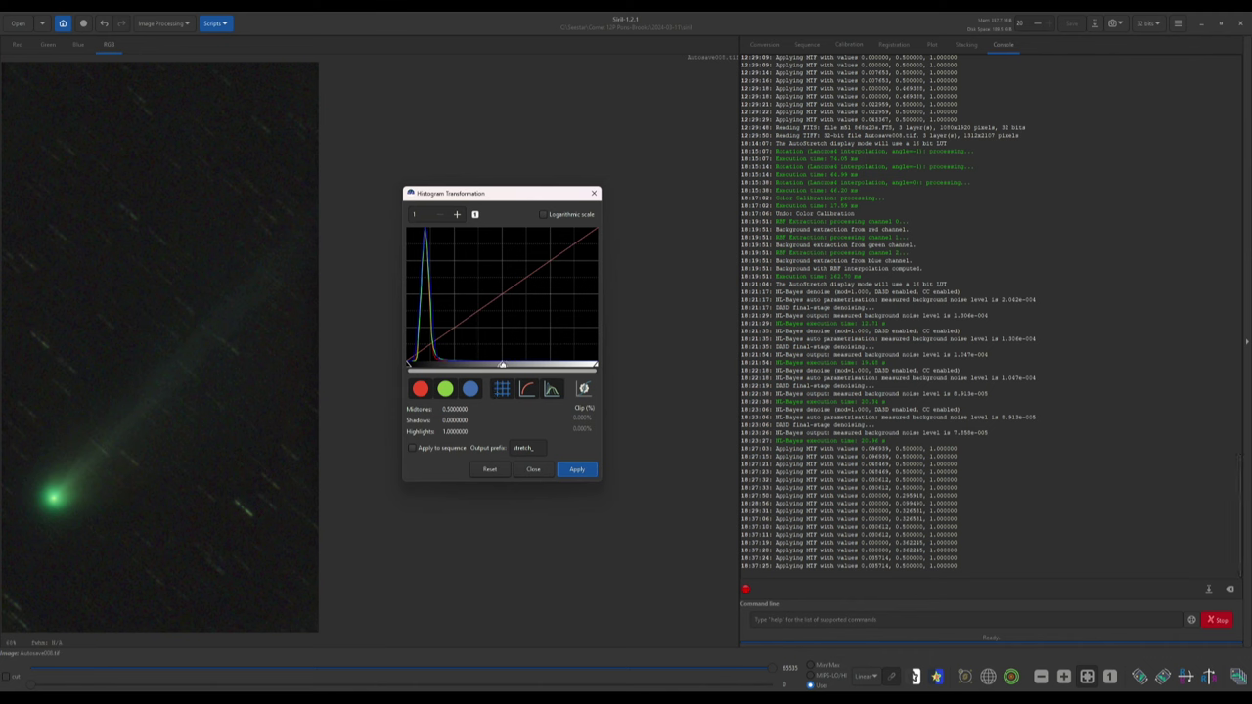
left_click_drag(502, 364, 493, 364)
left_click(571, 470)
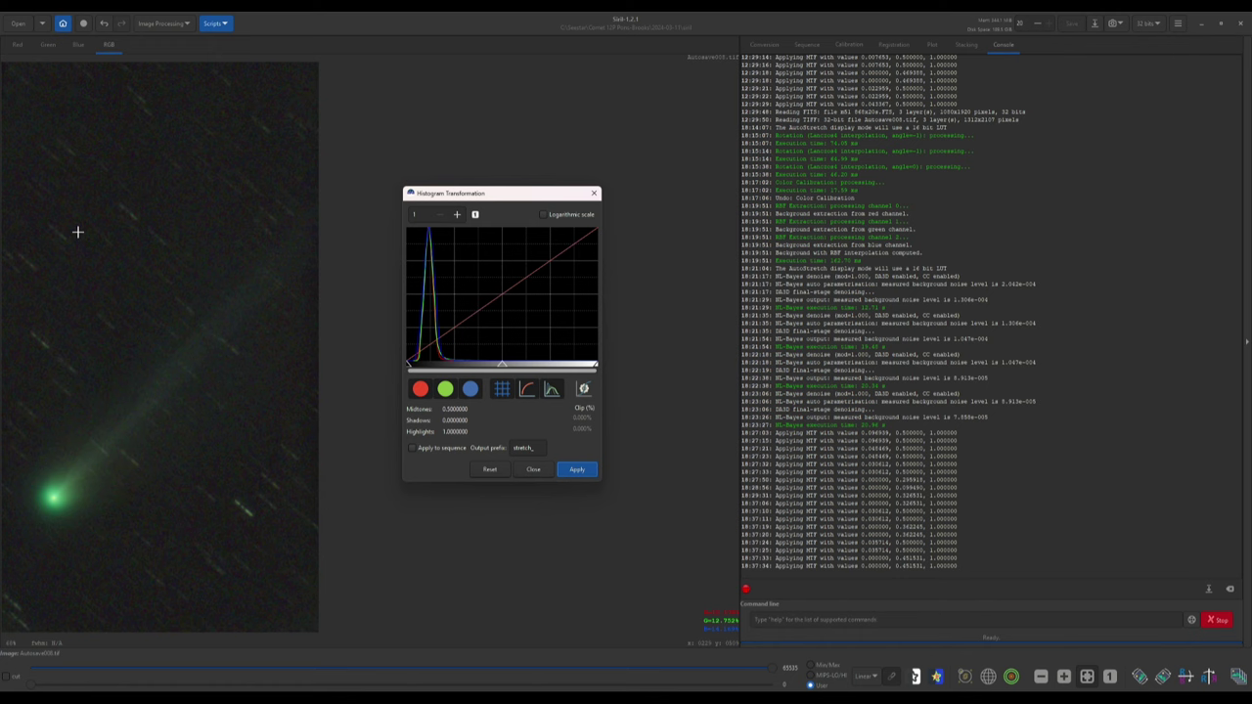
left_click_drag(502, 366, 502, 366)
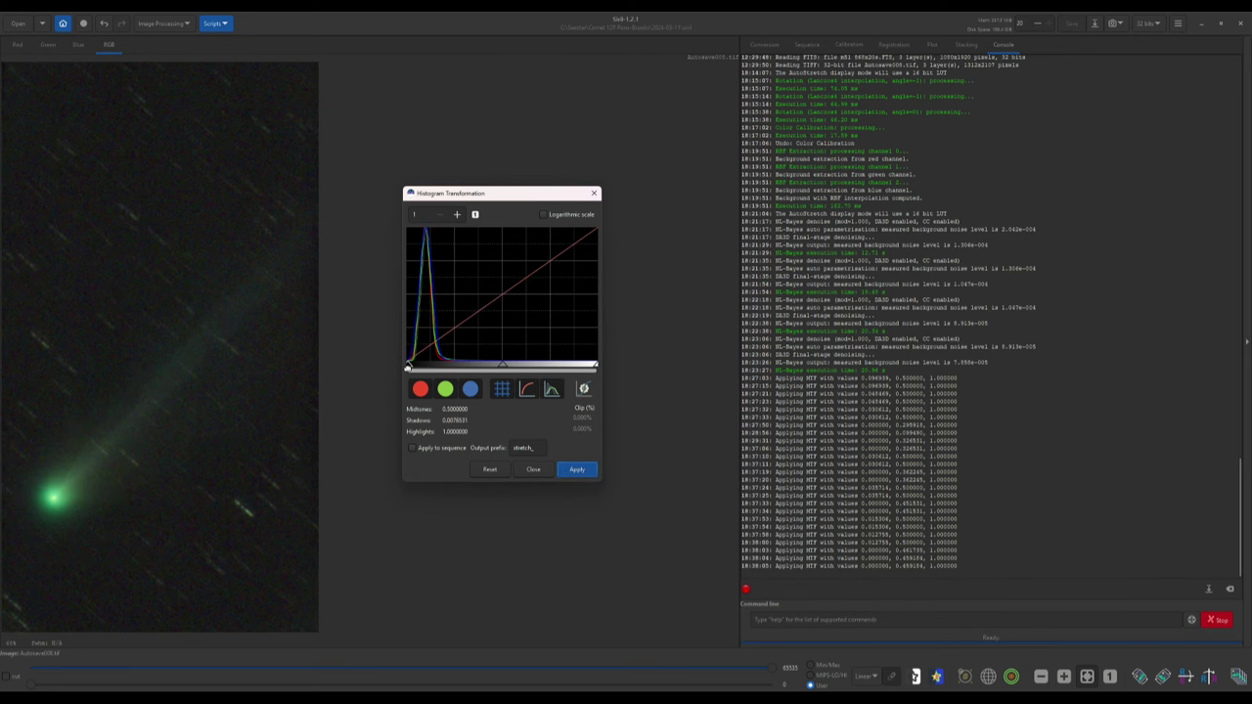
Open Color Calibration and set an empty sky patch as the background reference.
left_click(534, 470)
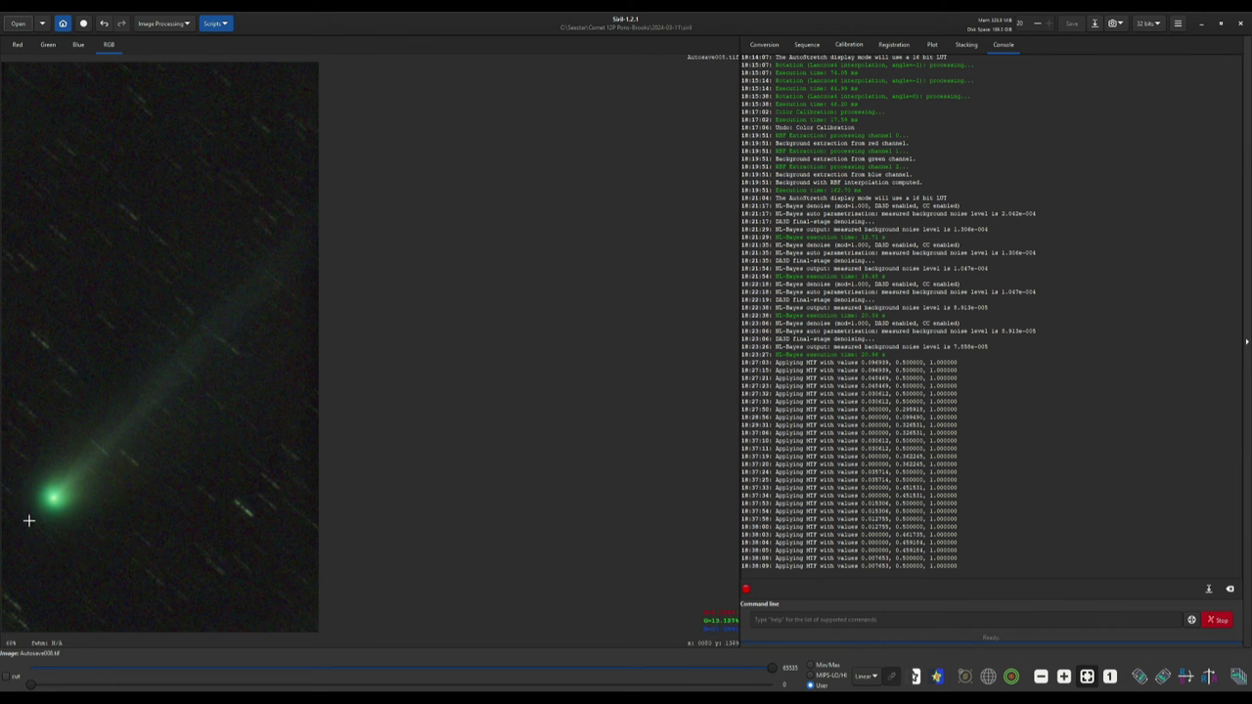
left_click(161, 24)
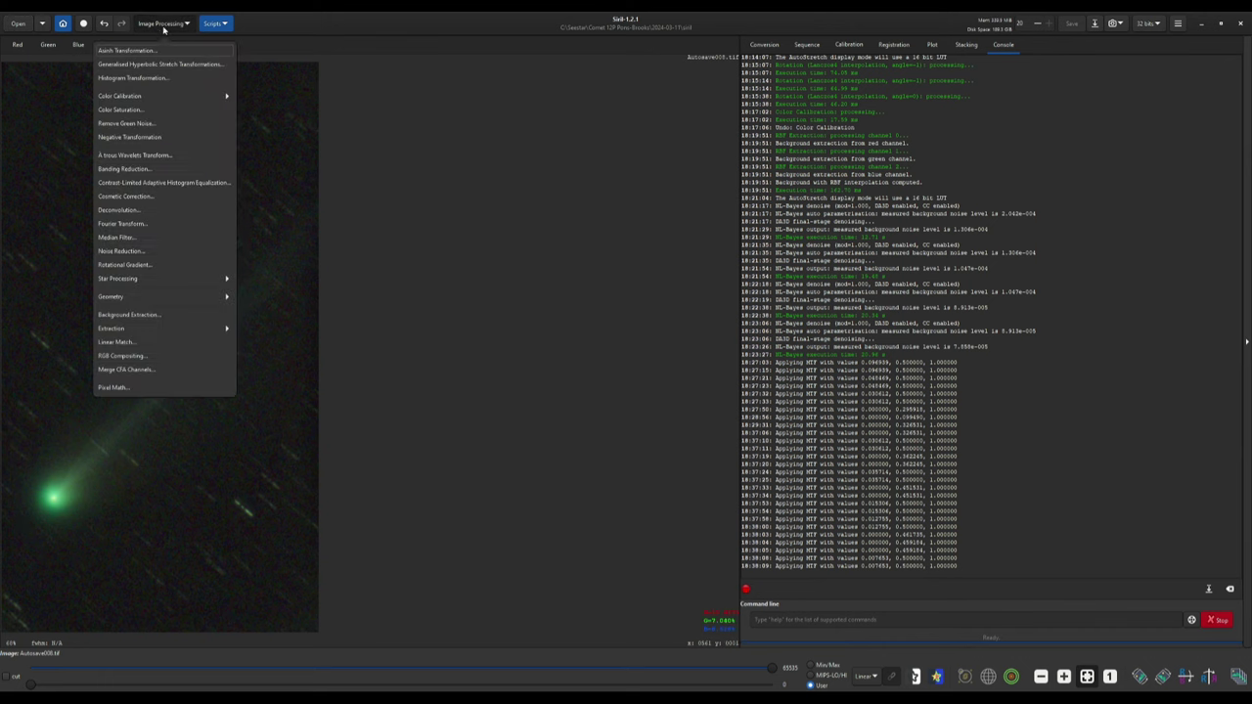
left_click(129, 98)
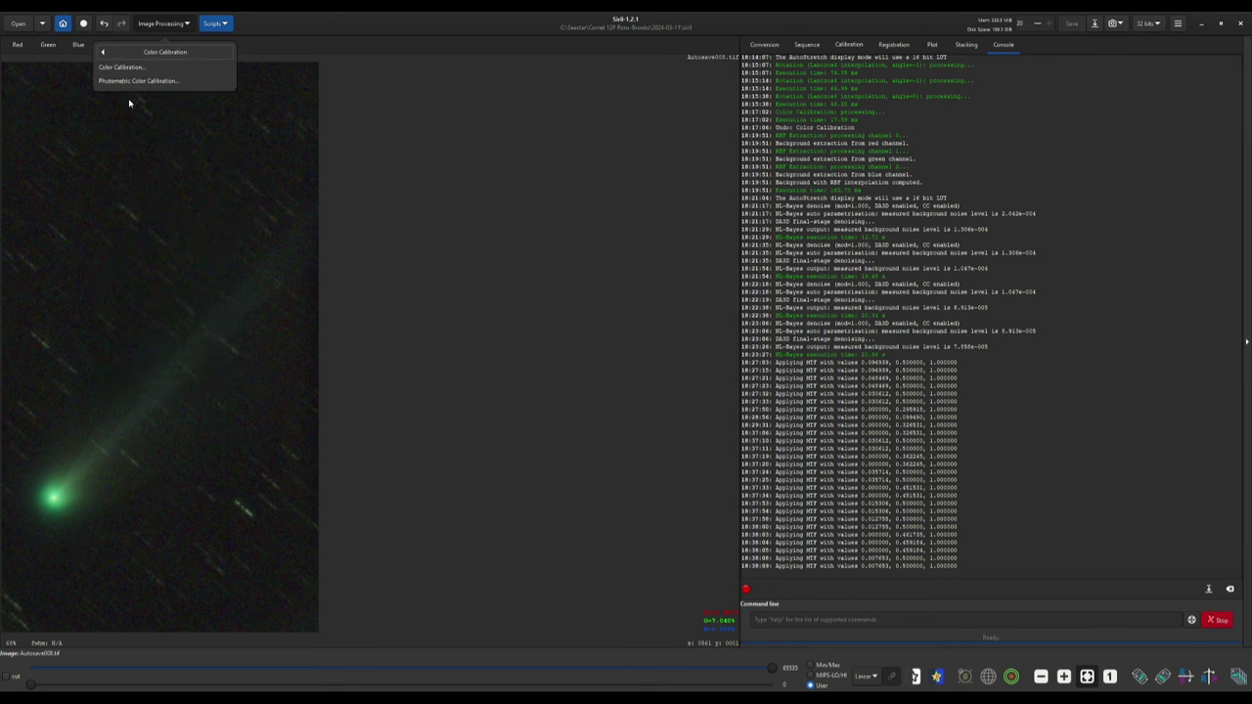
left_click(127, 66)
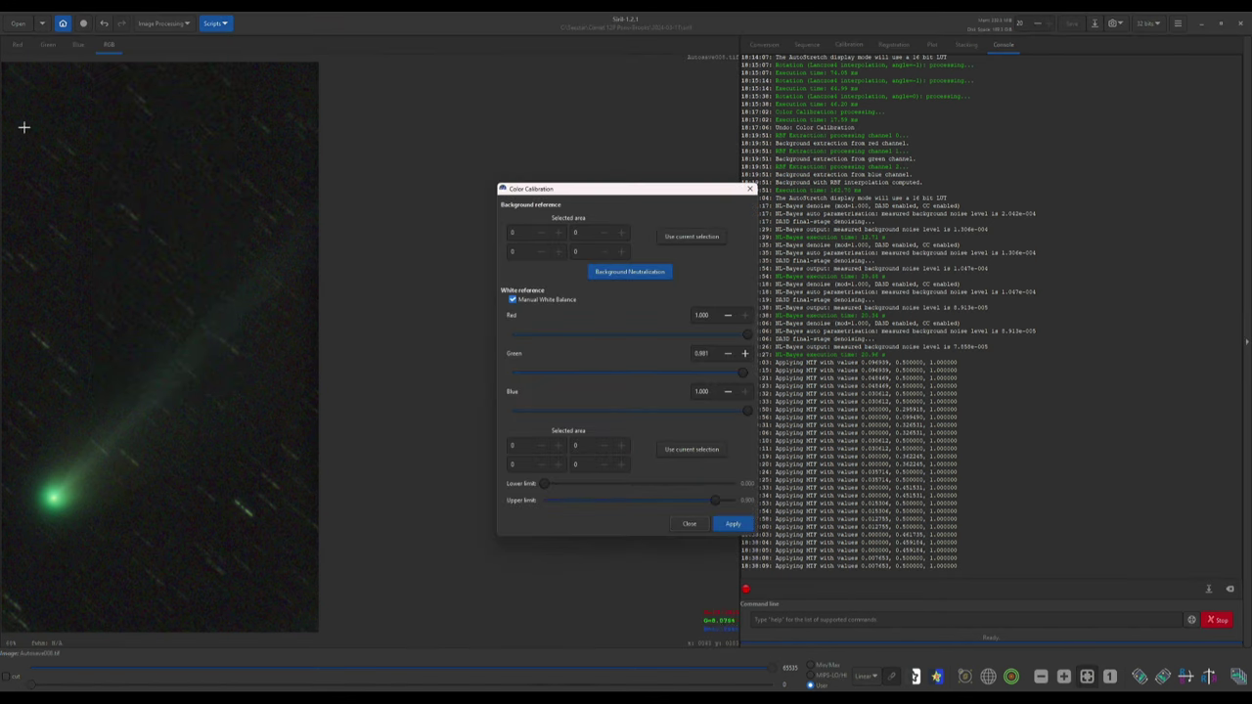
left_click_drag(15, 118, 22, 124)
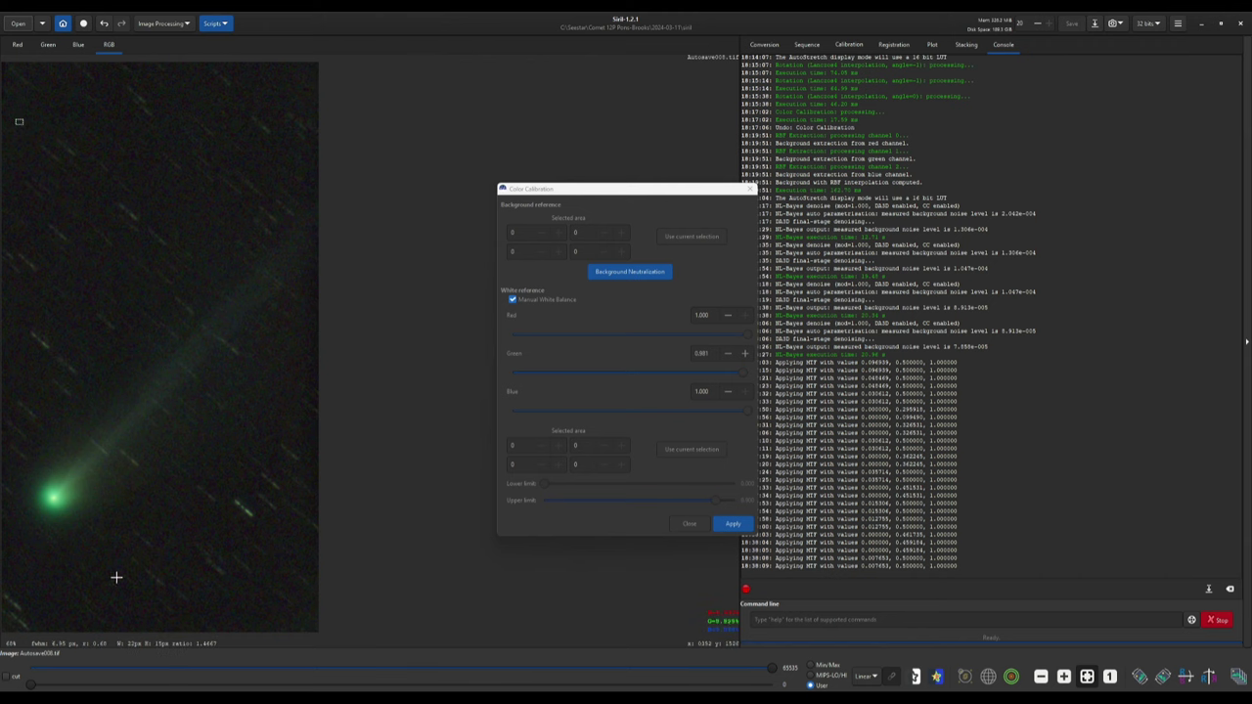
left_click_drag(34, 578, 32, 576)
left_click(697, 239)
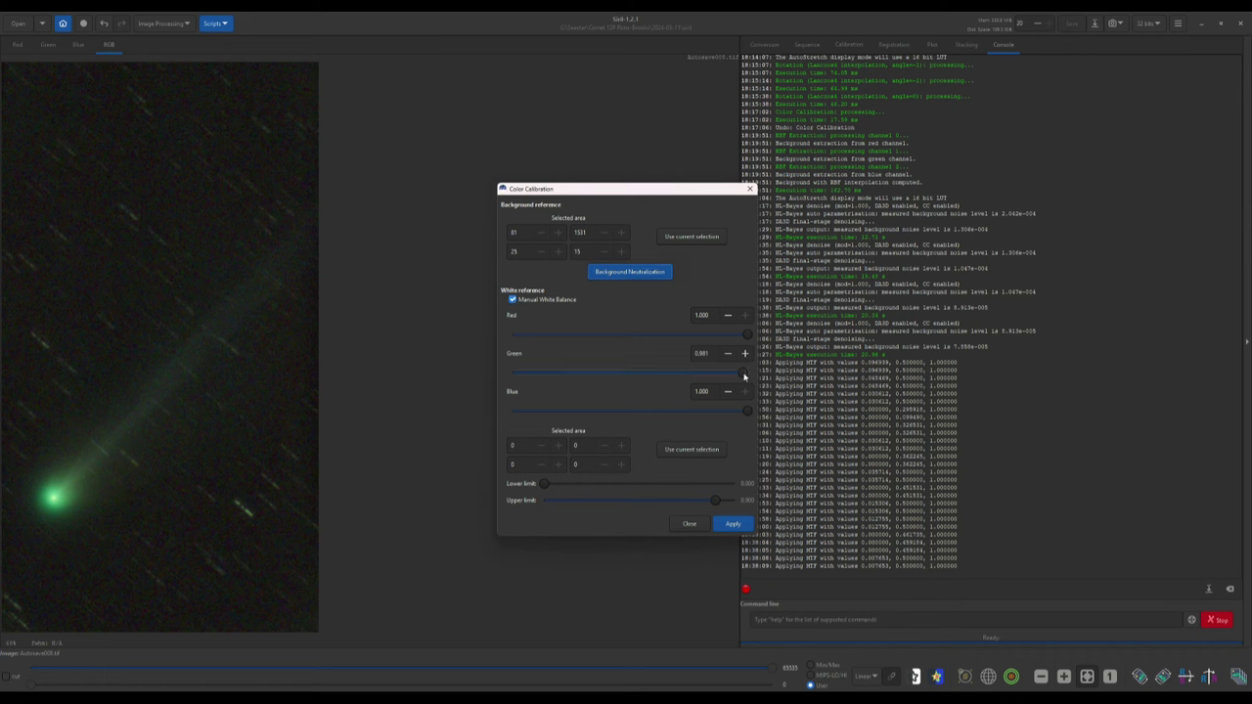
Lower the green weight to 0.971 and apply the colour calibration.
left_click_drag(744, 375, 741, 378)
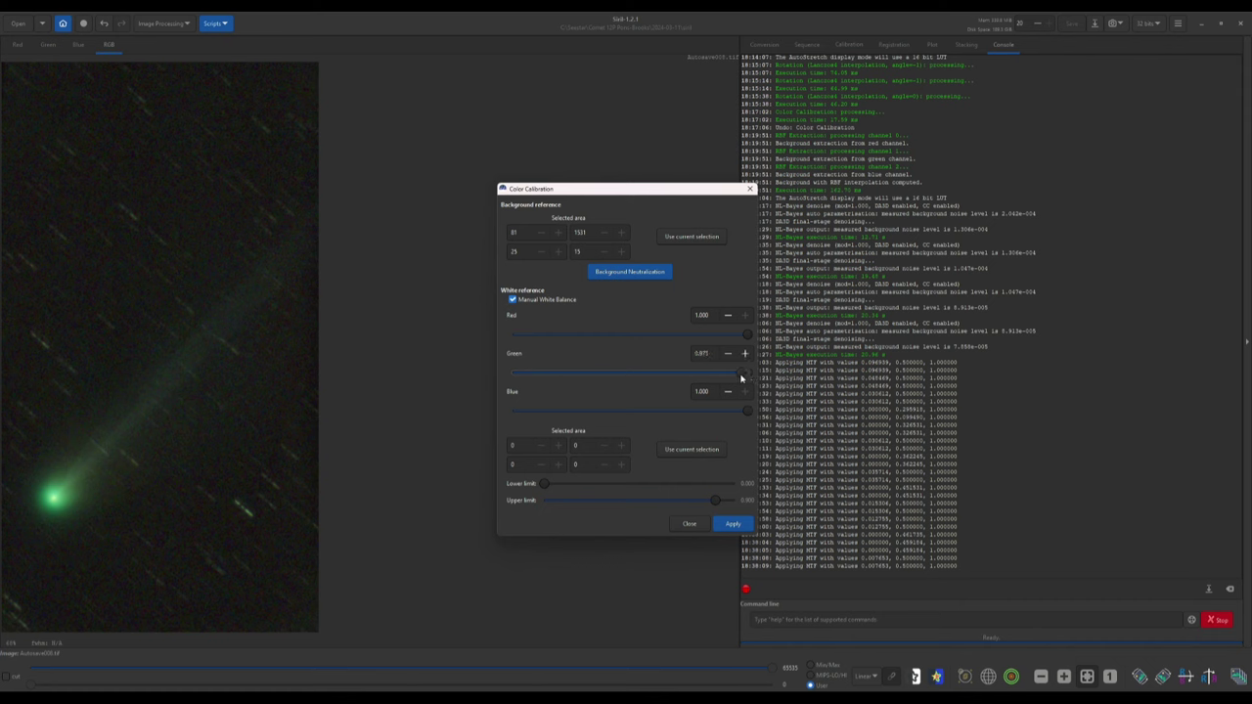
left_click(730, 524)
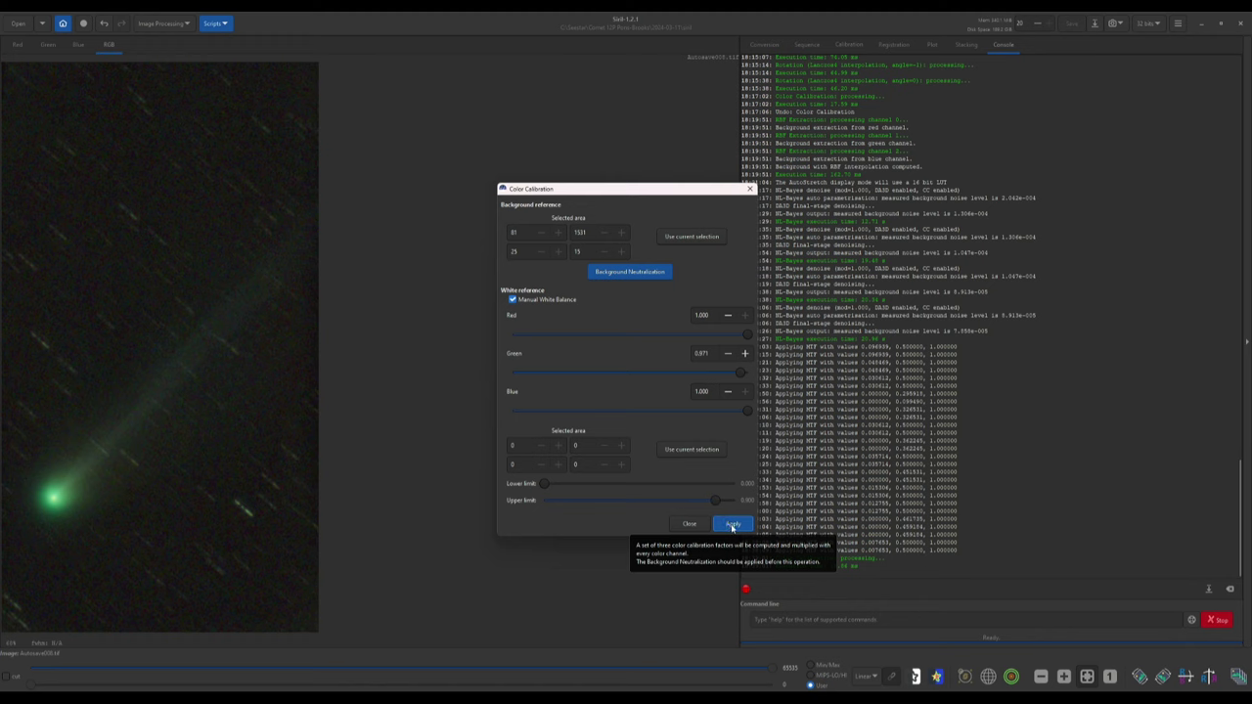
left_click(732, 526)
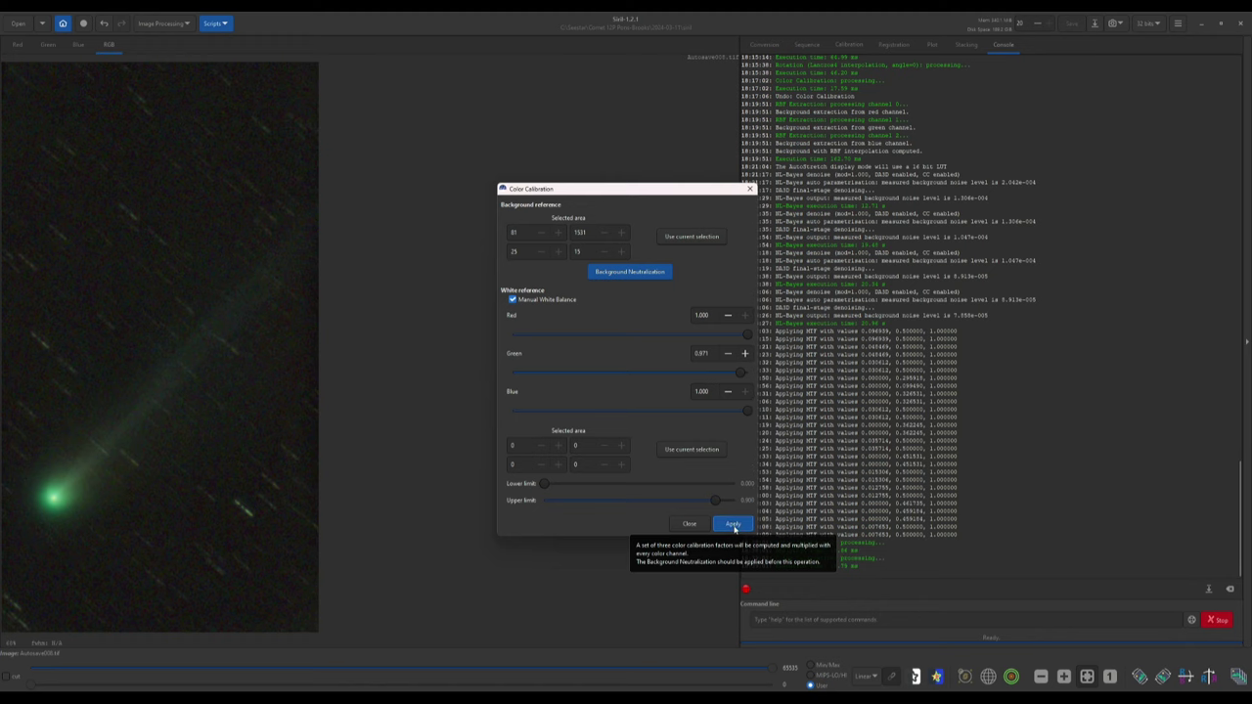
left_click(732, 525)
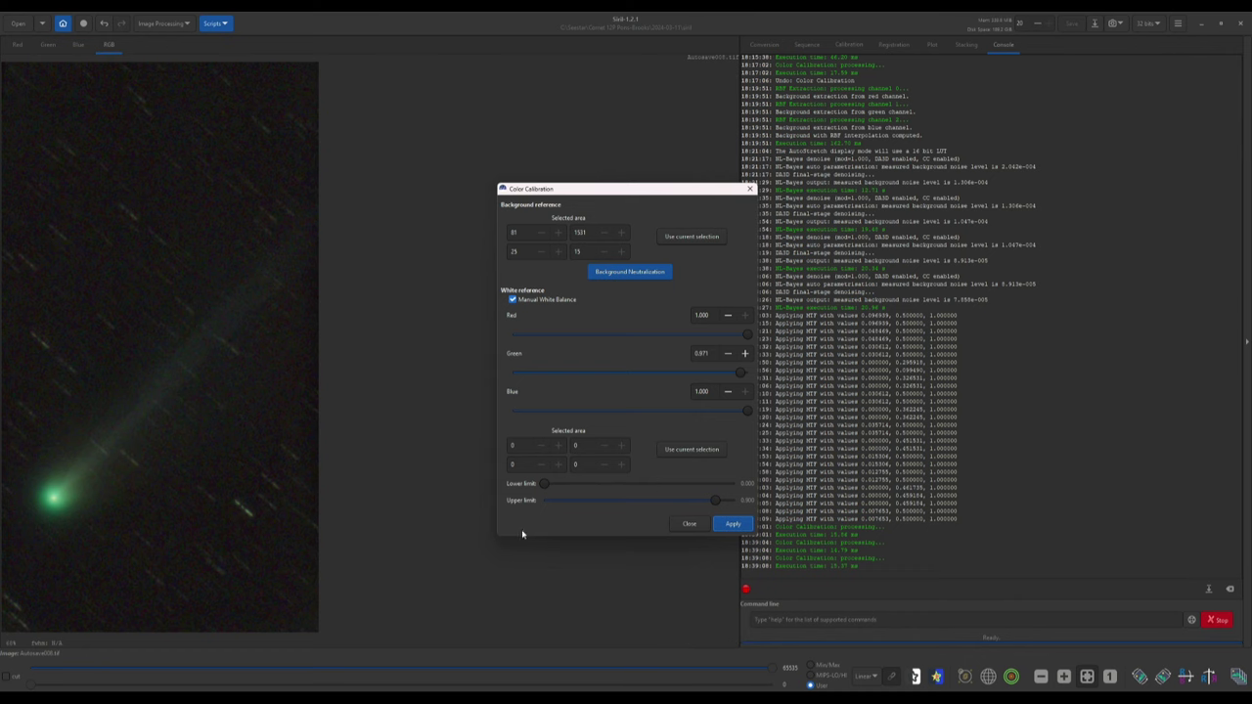
left_click(688, 524)
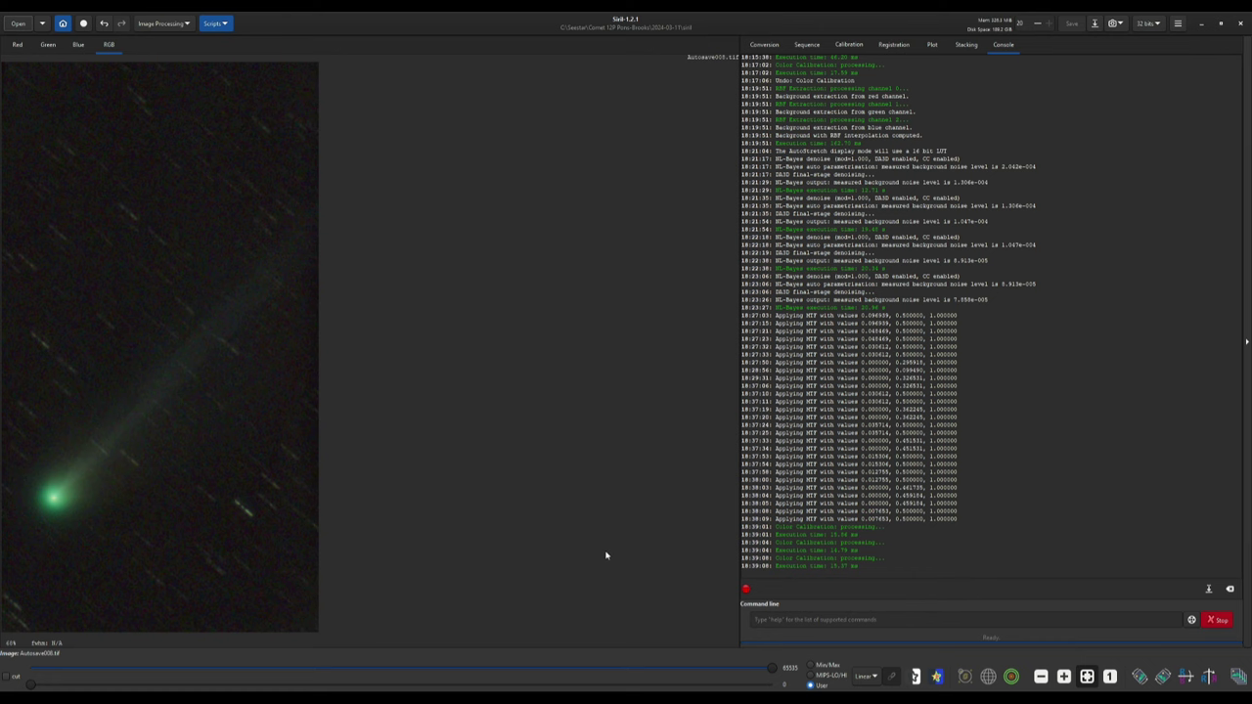
Reopen Histogram Transformation, apply two black-point clips to shadows 0.012755, and close it.
left_click(156, 23)
left_click(139, 78)
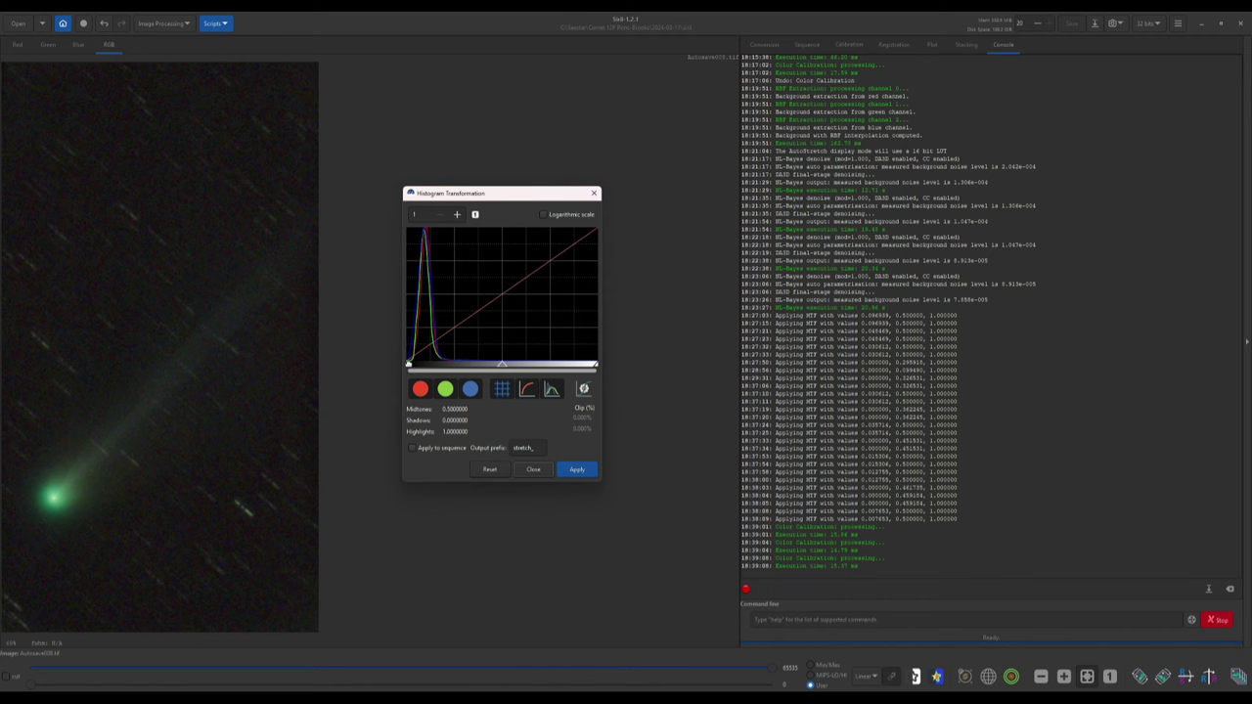
left_click_drag(409, 366, 411, 366)
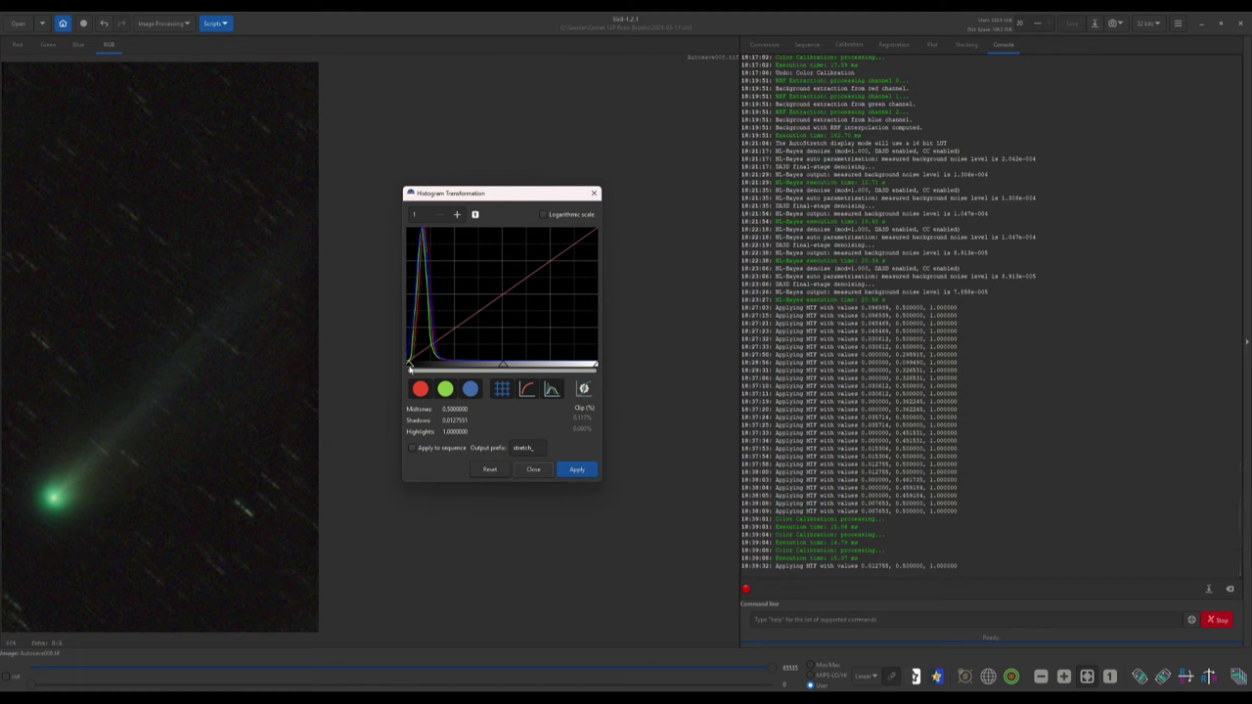
left_click(573, 472)
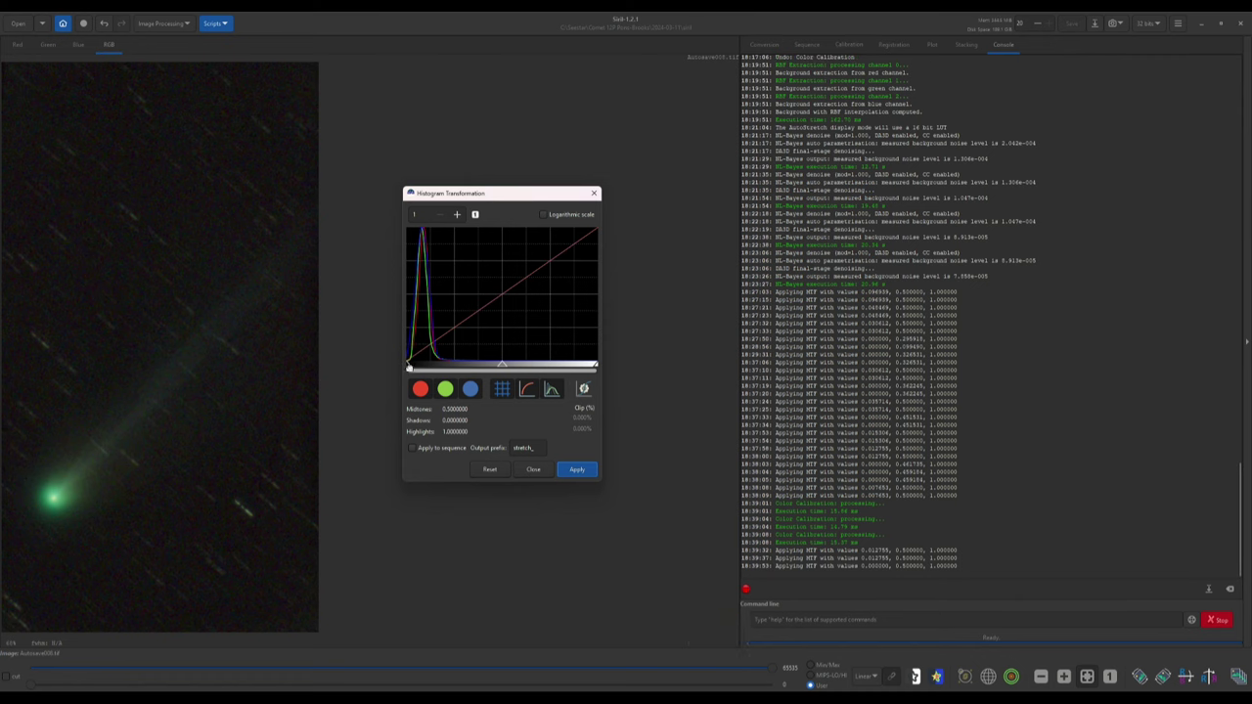
left_click_drag(408, 365, 409, 366)
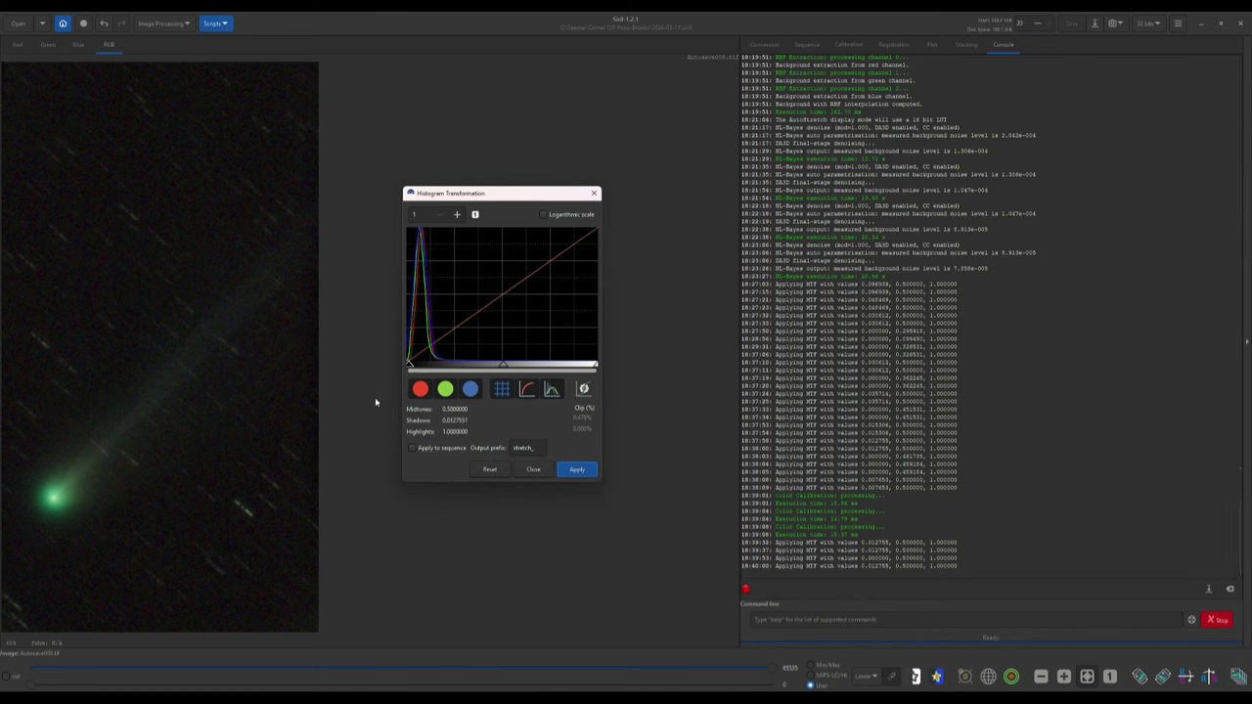
left_click(568, 469)
left_click(533, 469)
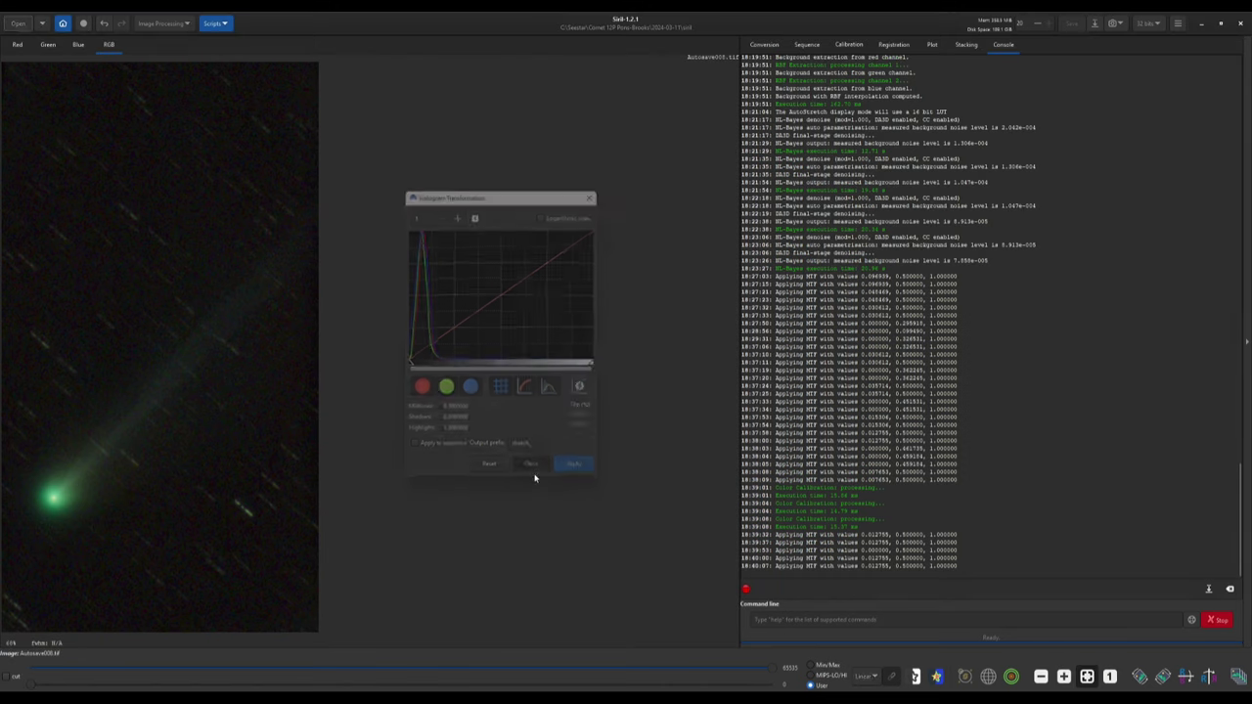